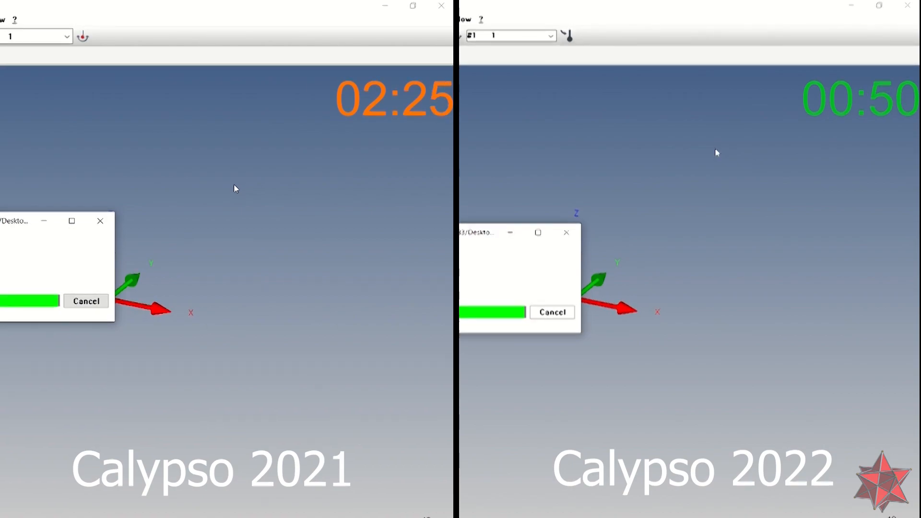
Open the system settings and show the system licences list
click(234, 13)
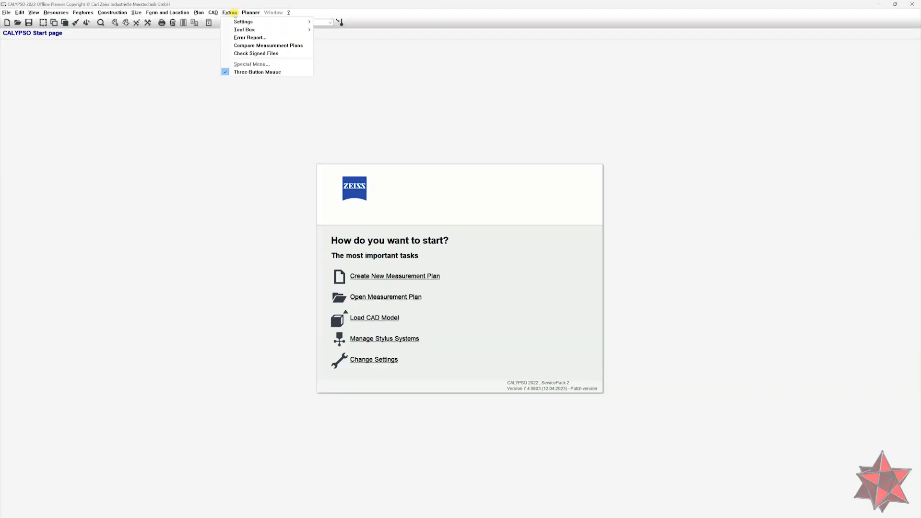
mouse_move(302, 22)
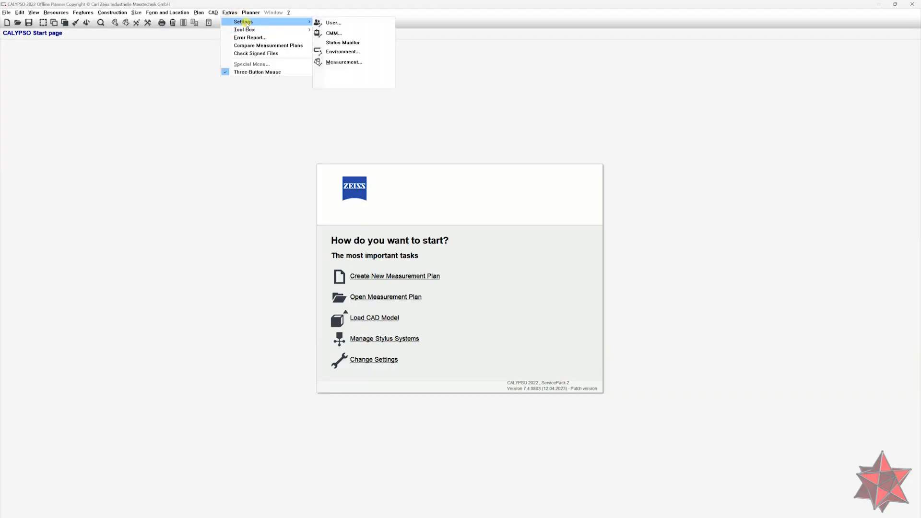
click(370, 72)
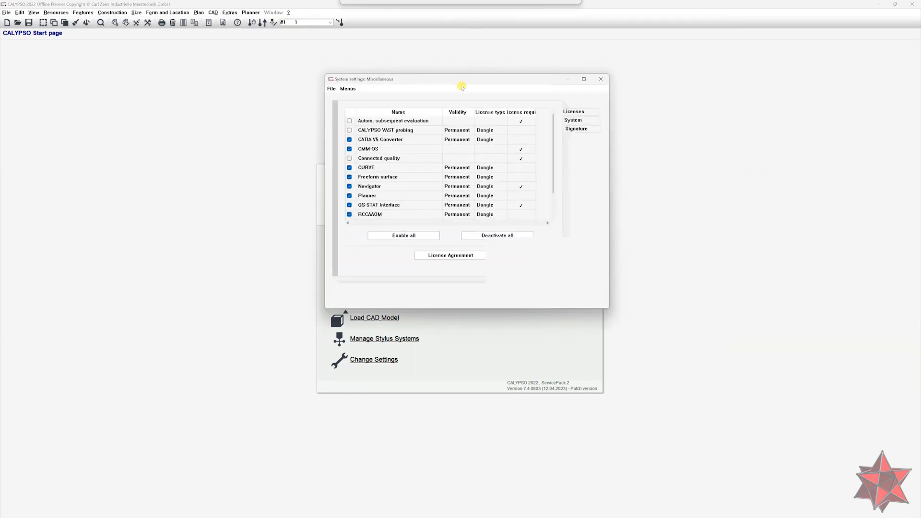
click(583, 121)
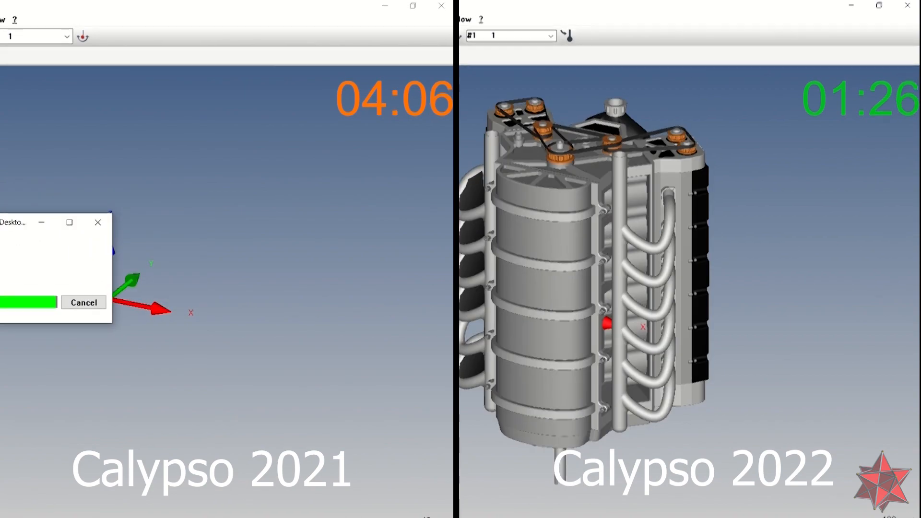
mouse_move(595, 307)
middle_down()
mouse_move(576, 260)
mouse_move(538, 211)
mouse_move(497, 314)
mouse_move(528, 374)
mouse_move(576, 288)
mouse_move(519, 317)
mouse_move(556, 269)
mouse_move(576, 336)
mouse_move(514, 346)
mouse_move(566, 288)
mouse_move(537, 326)
mouse_move(624, 297)
mouse_move(823, 292)
mouse_move(552, 287)
mouse_move(748, 221)
mouse_move(631, 265)
middle_up()
right_click(104, 423)
right_click(314, 240)
click(295, 218)
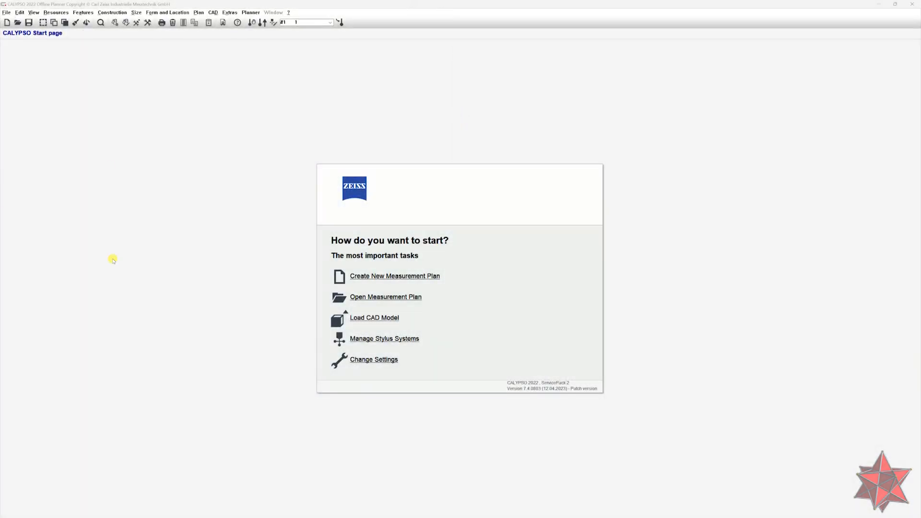
Create a new measurement plan from the start page
click(7, 11)
mouse_move(22, 13)
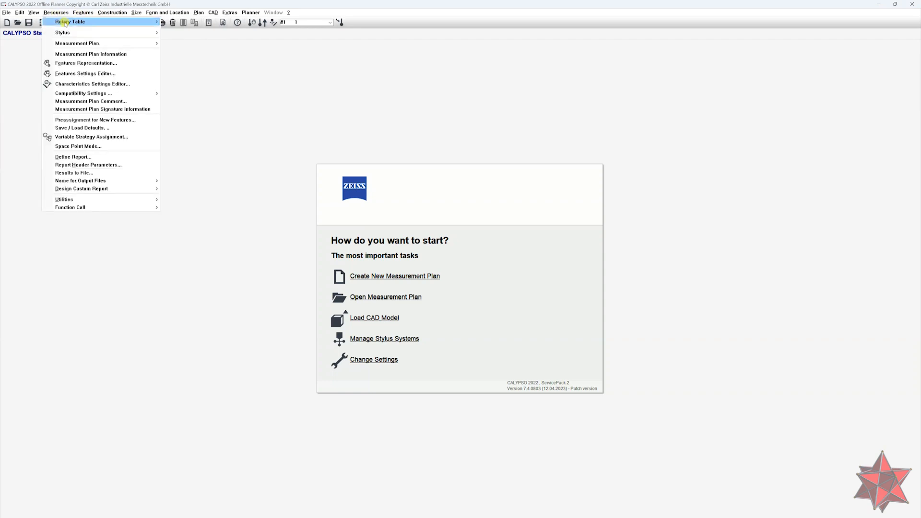
mouse_move(144, 22)
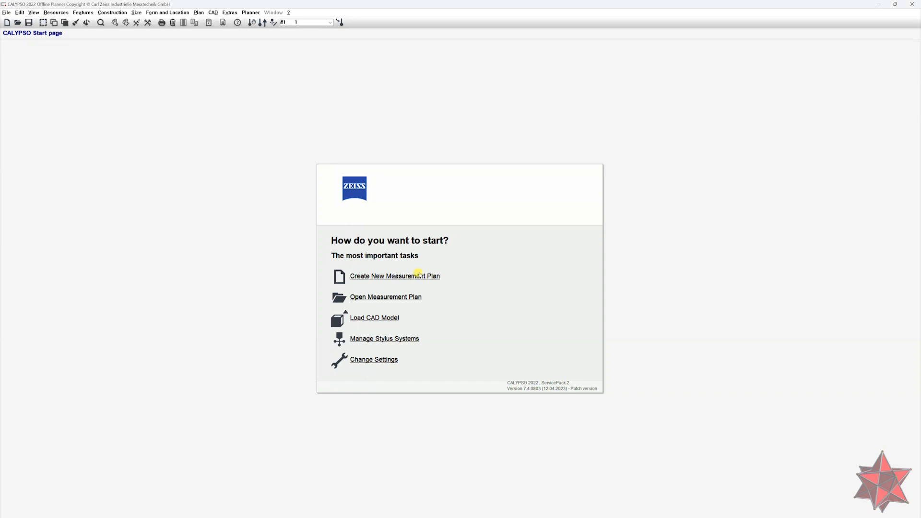
click(417, 274)
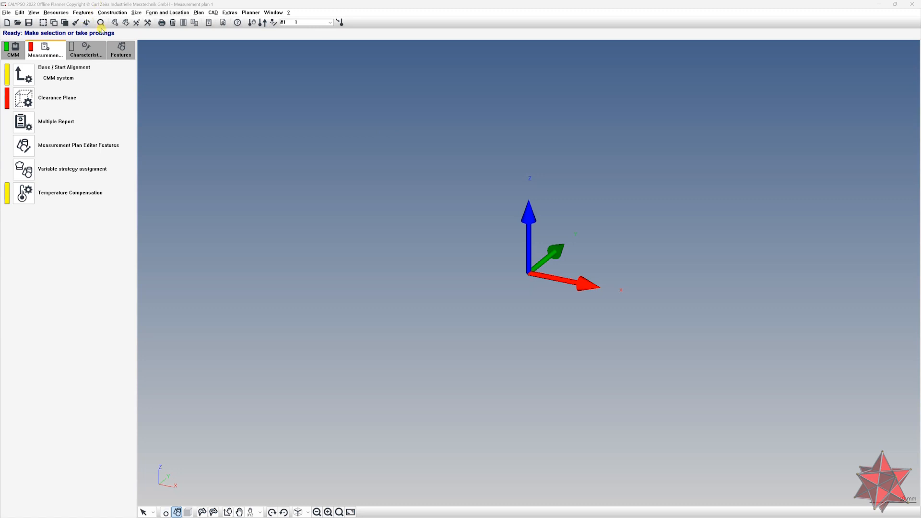
Open the multiple report definition and close it again
click(56, 12)
mouse_move(133, 43)
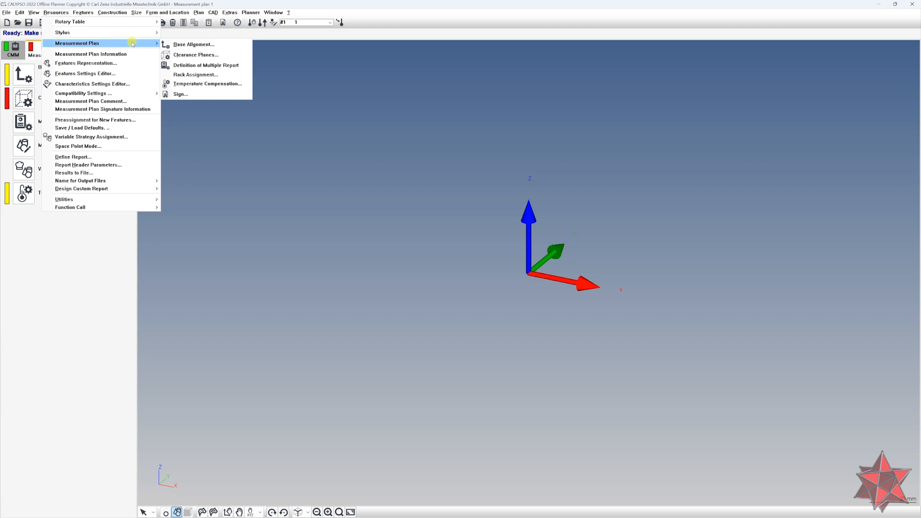
click(219, 67)
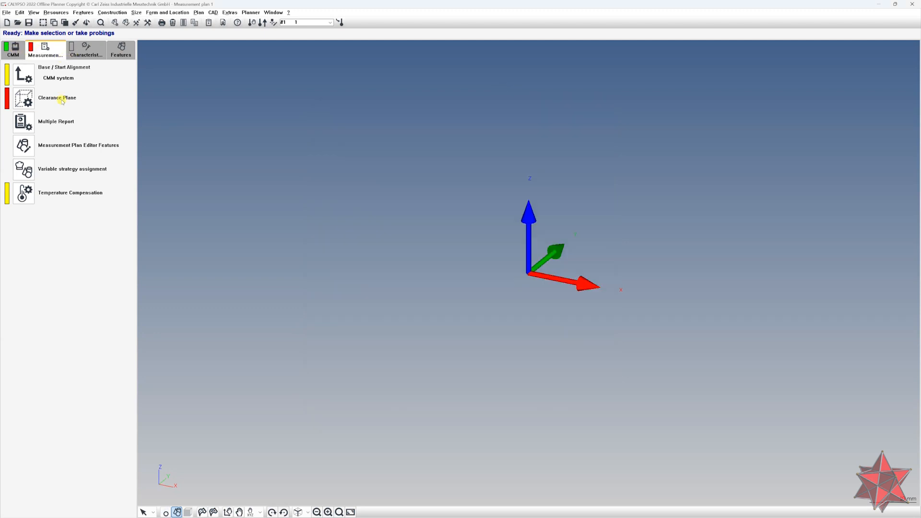
click(23, 122)
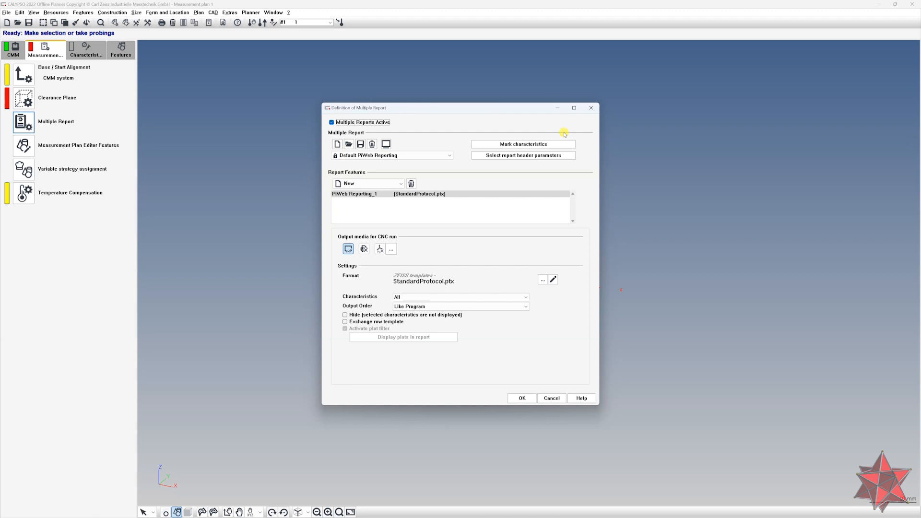
click(592, 107)
Open the measurement plan Sign command and close it again
click(54, 12)
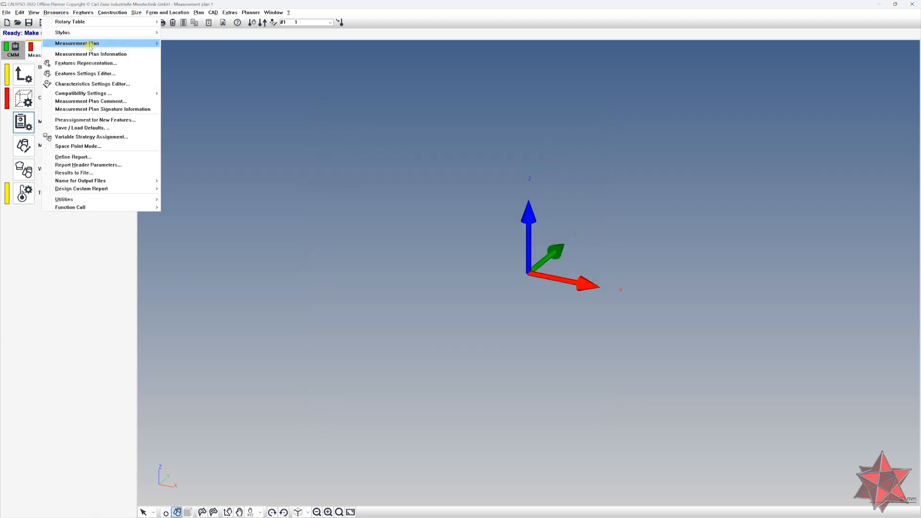
mouse_move(109, 43)
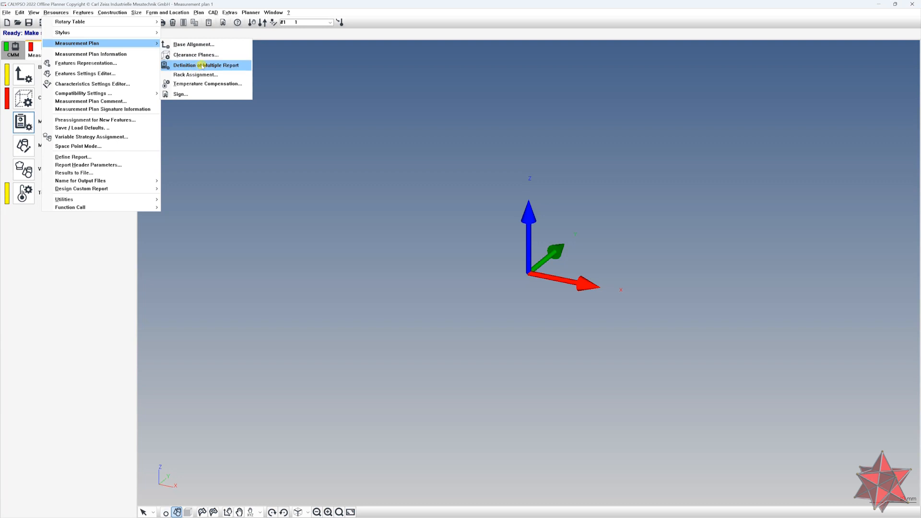
click(197, 94)
drag(228, 55, 432, 111)
click(380, 162)
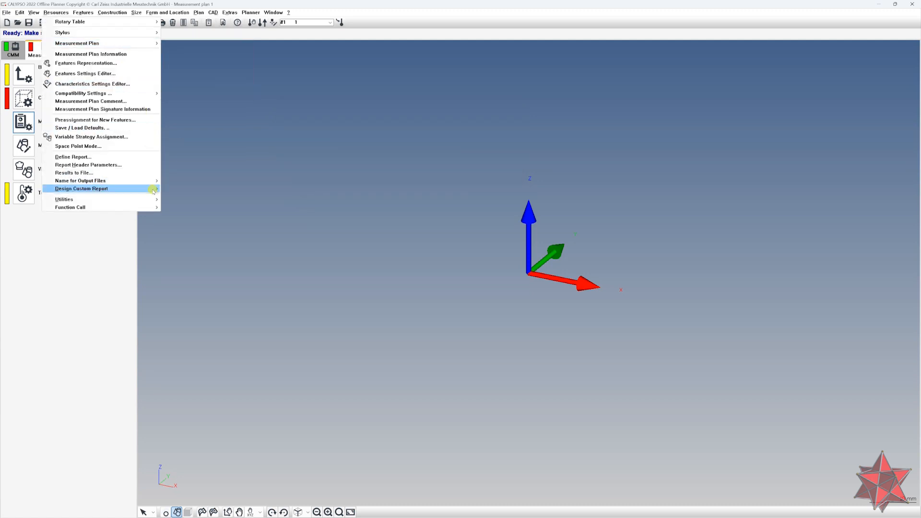
Open the report header compact report editor, reposition its window, and close it
mouse_move(151, 190)
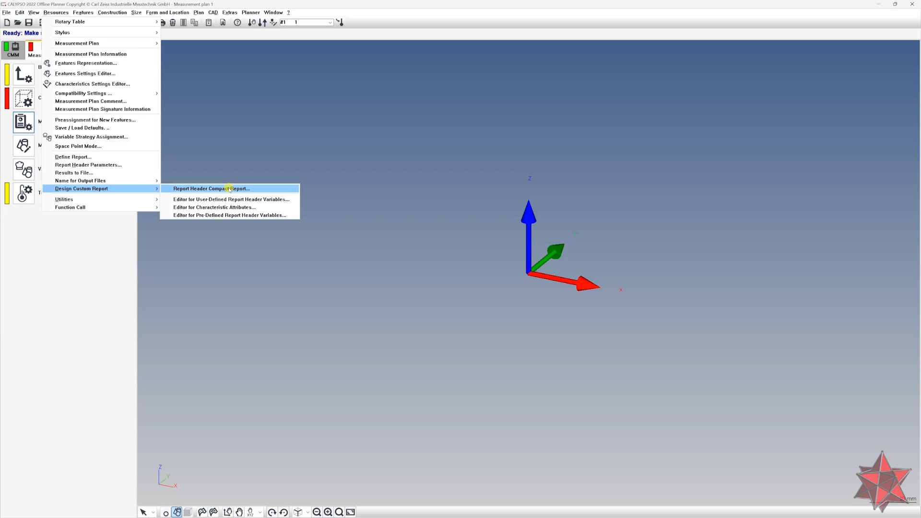
click(230, 188)
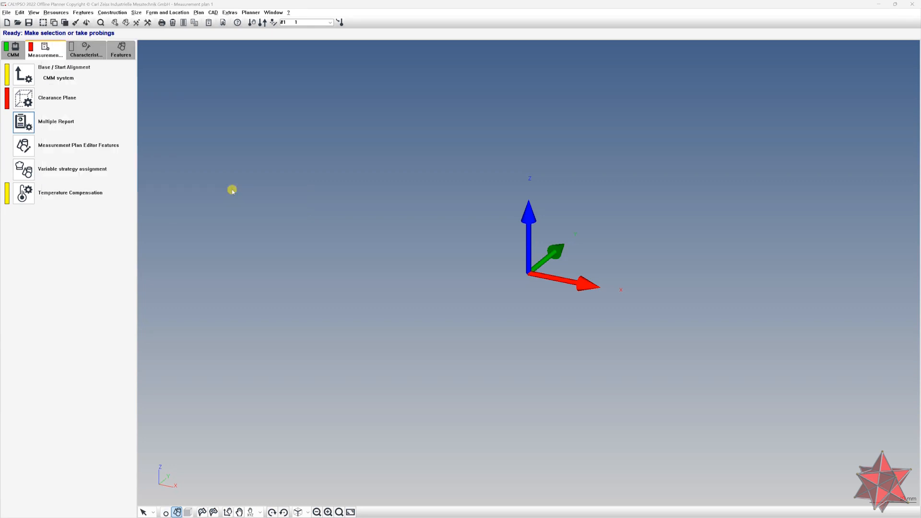
drag(841, 8, 443, 83)
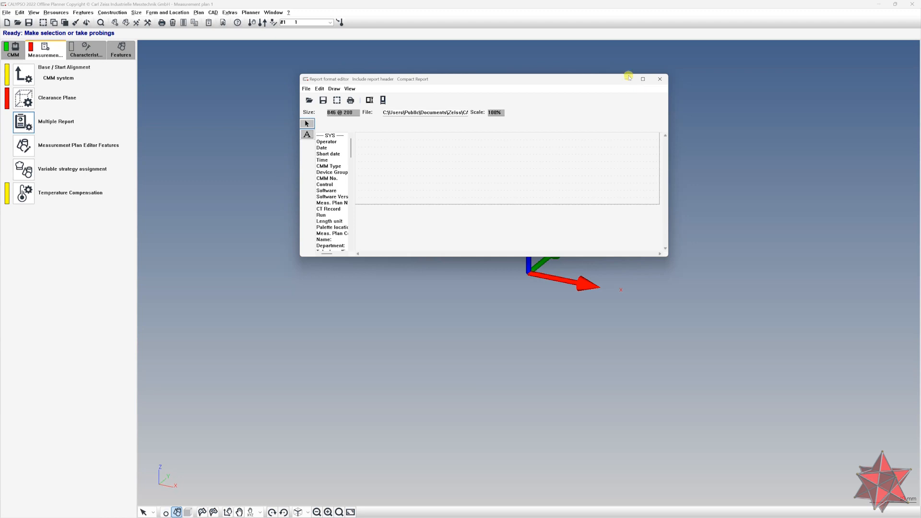
drag(575, 80, 521, 106)
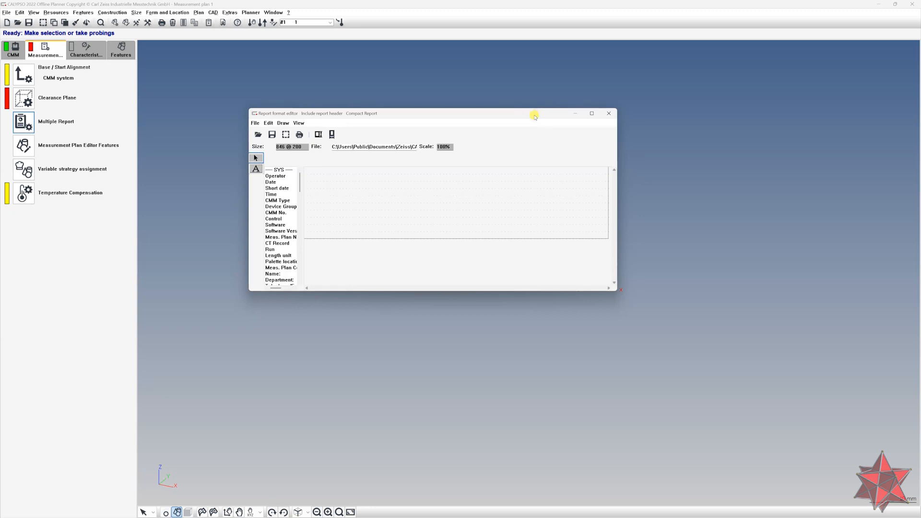
click(609, 114)
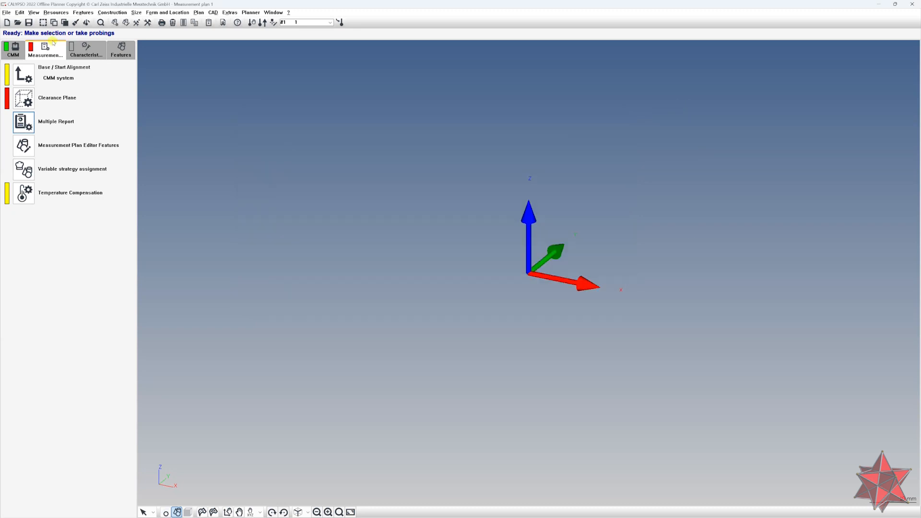
Browse the Utilities, Special Geometries, CAD and help menus without choosing a command
click(56, 13)
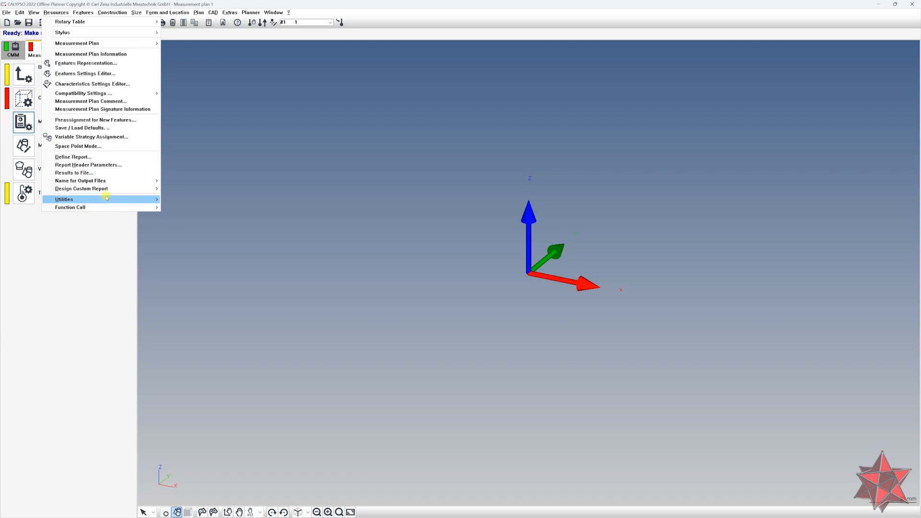
mouse_move(124, 202)
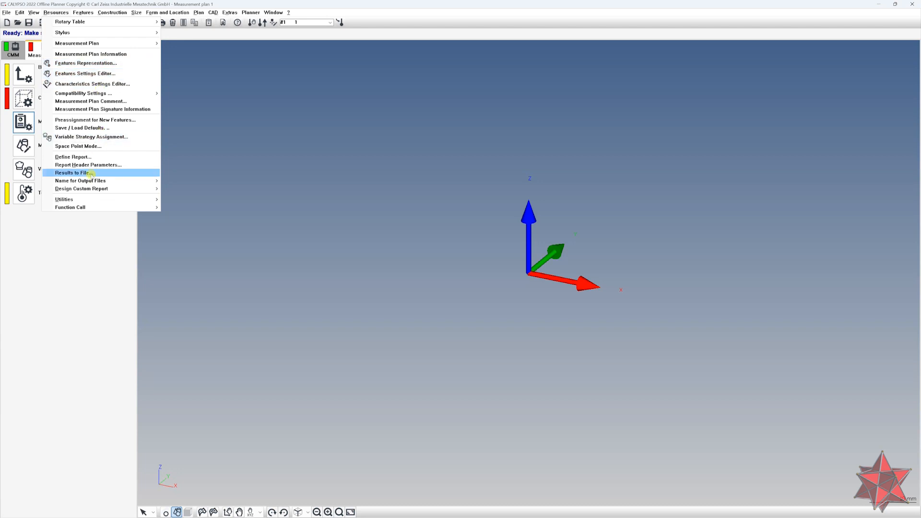
click(238, 150)
click(65, 12)
mouse_move(83, 12)
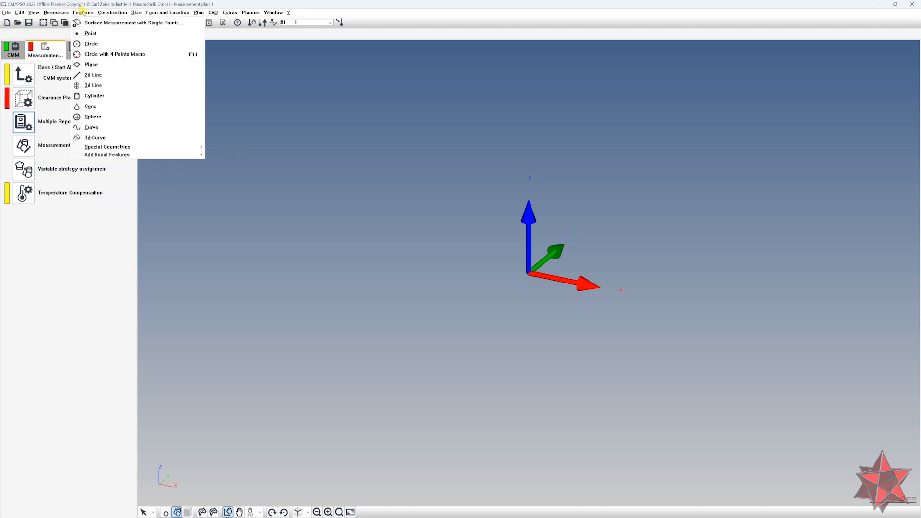
mouse_move(146, 147)
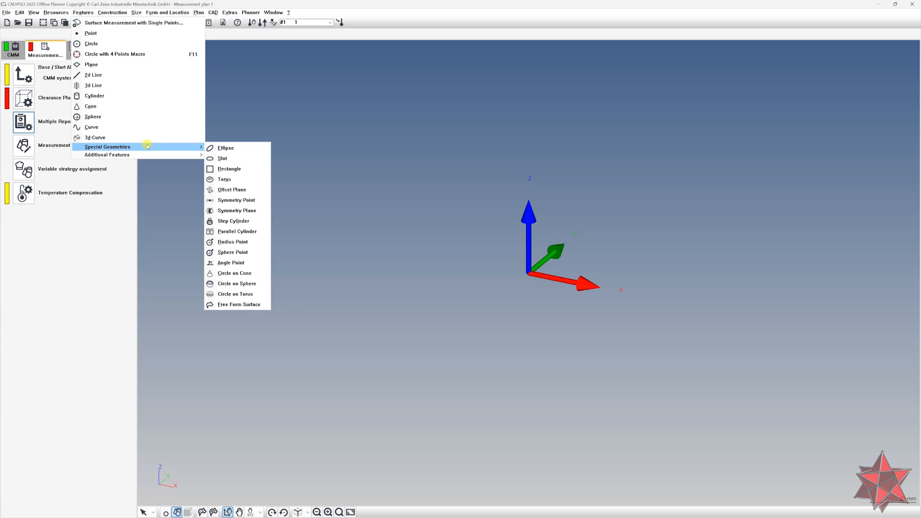
click(147, 147)
click(114, 14)
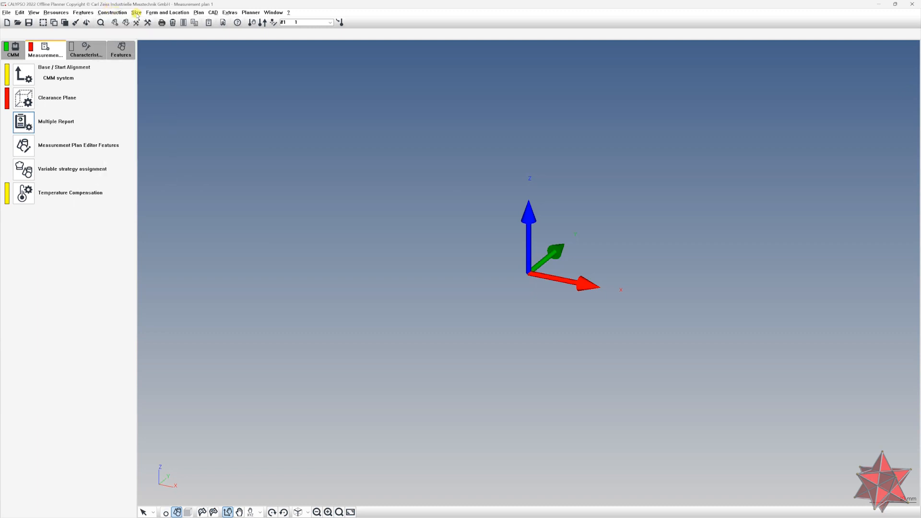
mouse_move(171, 13)
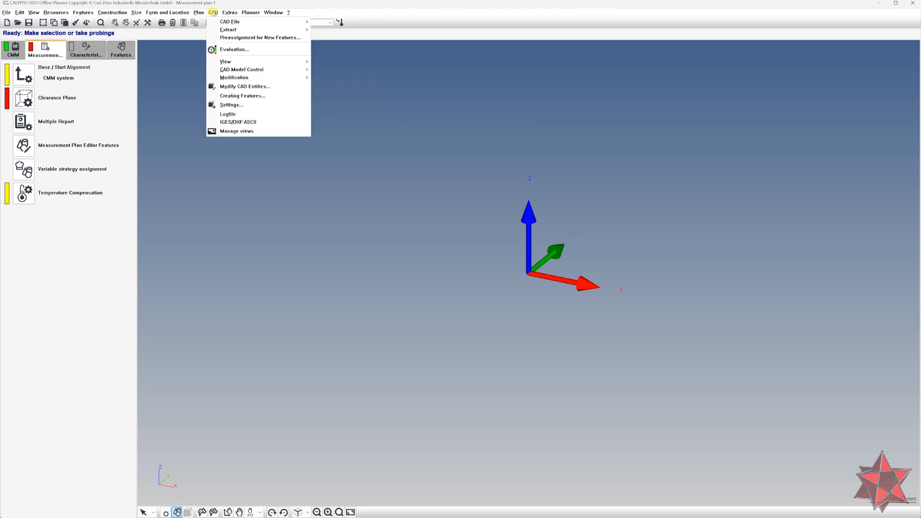
mouse_move(277, 22)
mouse_move(229, 14)
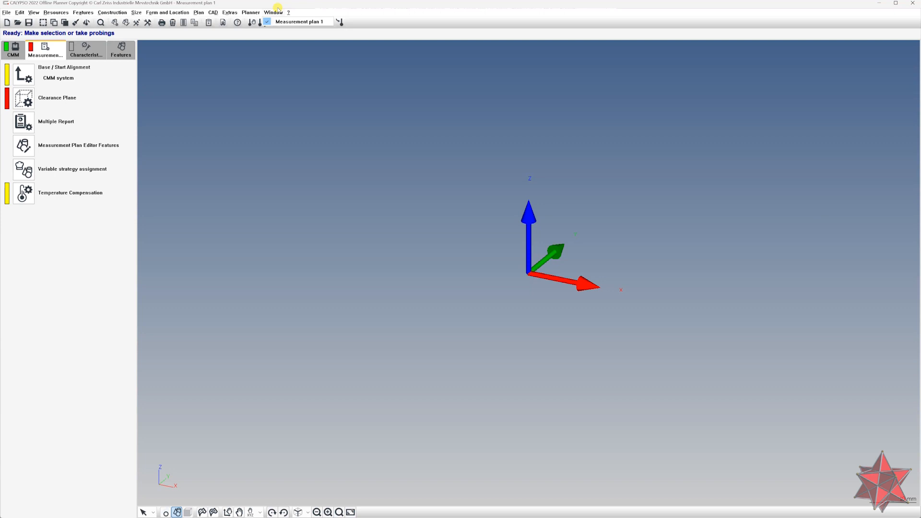
click(289, 13)
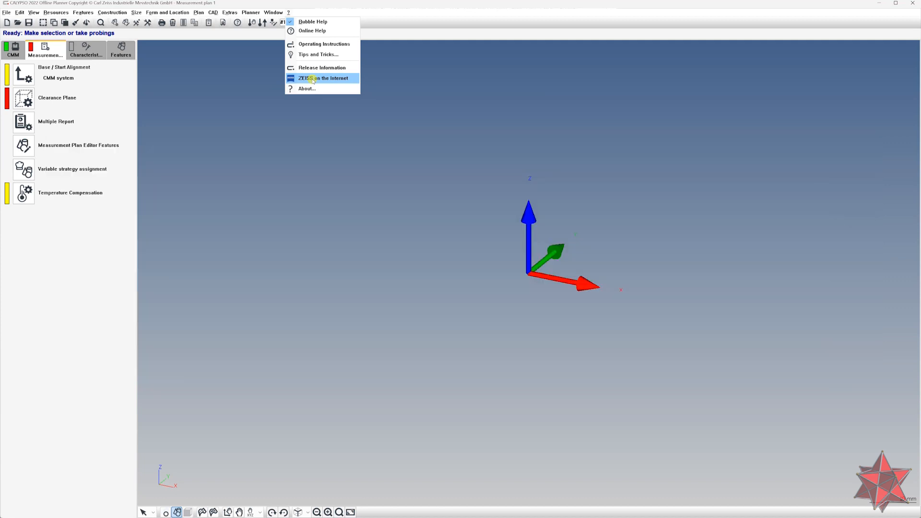
click(227, 54)
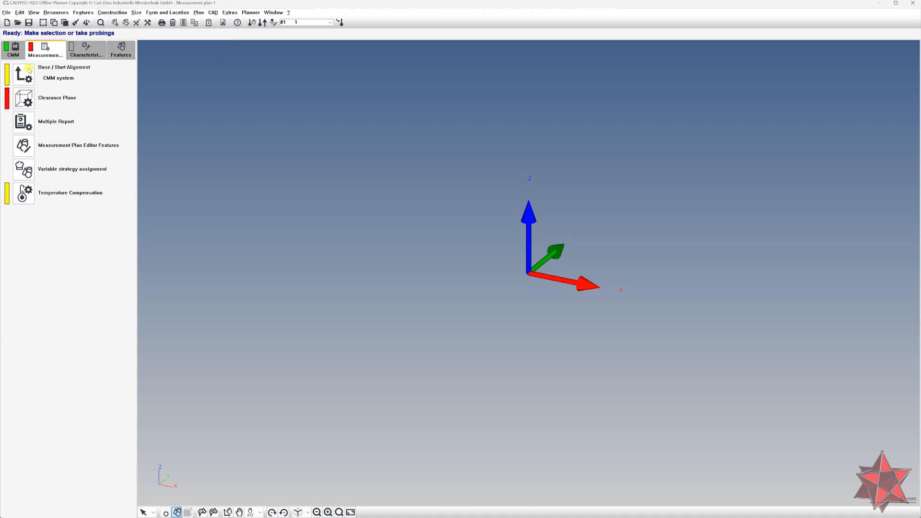
Open the multiple report definition and add a new PiWeb report feature
click(23, 122)
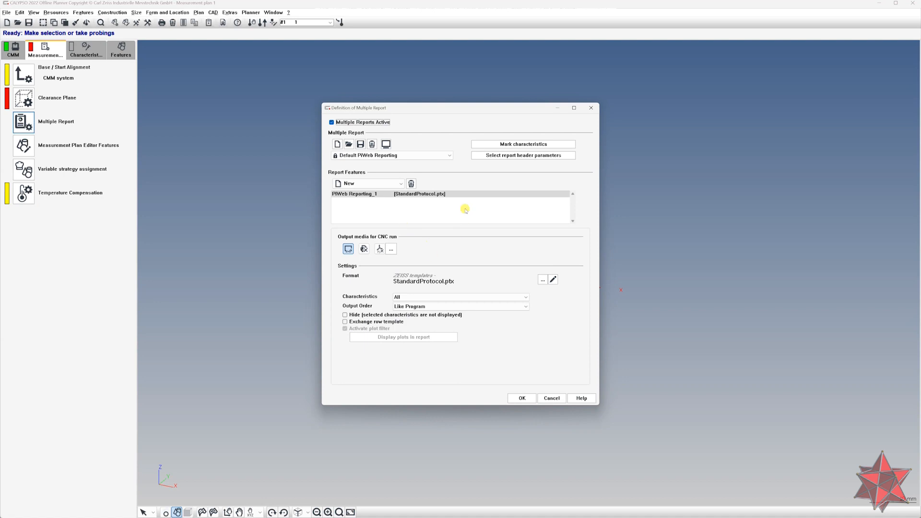
click(414, 195)
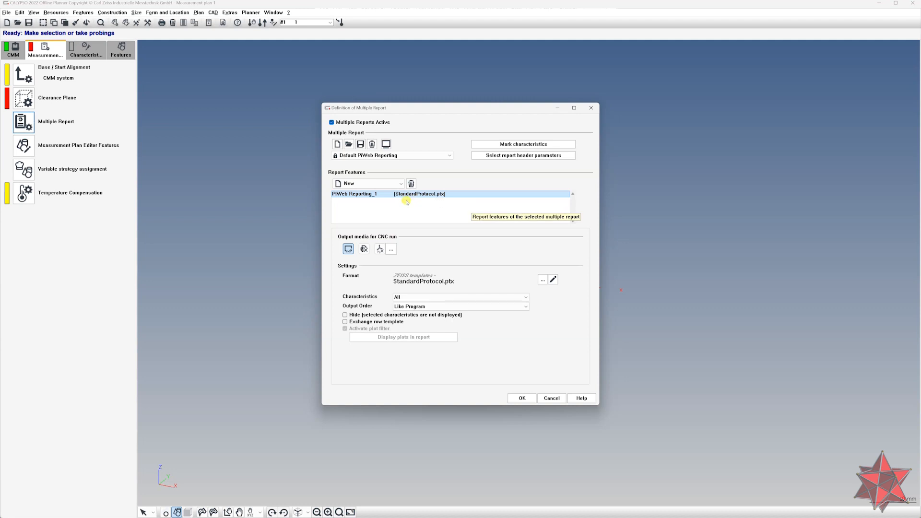
click(401, 184)
click(376, 210)
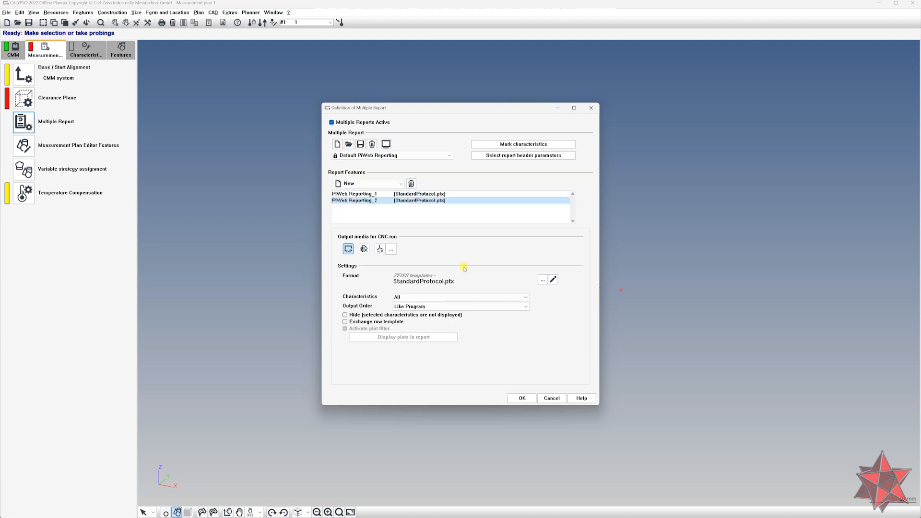
Set the new report's format template to InteractiveStandardProtocol.ptx and confirm the multiple report definition
click(543, 279)
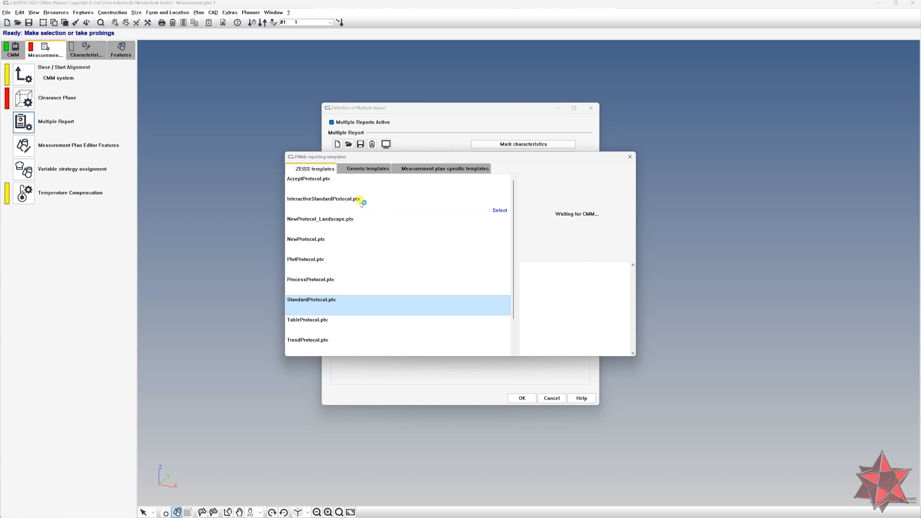
click(350, 240)
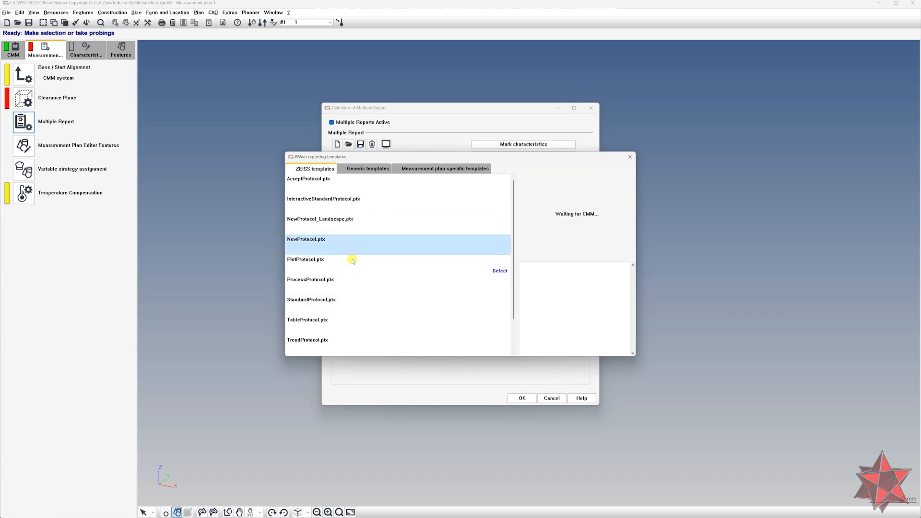
click(354, 259)
click(355, 201)
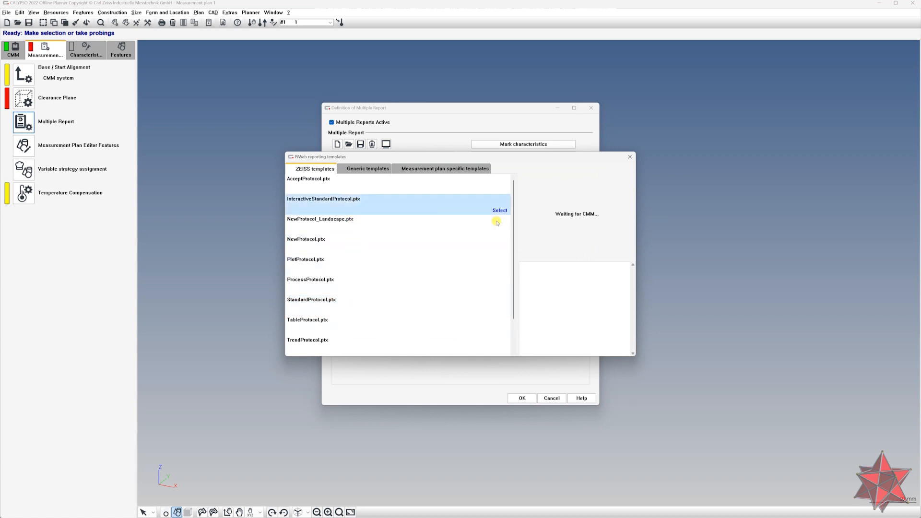
click(500, 210)
click(522, 398)
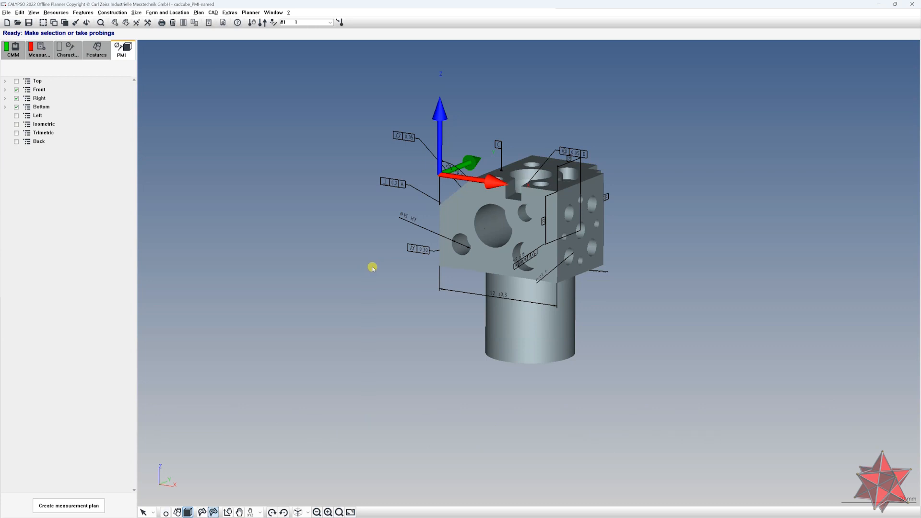
Rotate the view of the loaded PMI cube model
mouse_move(387, 268)
middle_down()
mouse_move(430, 255)
mouse_move(463, 273)
mouse_move(461, 247)
mouse_move(491, 255)
mouse_move(410, 259)
mouse_move(453, 267)
mouse_move(451, 277)
middle_up()
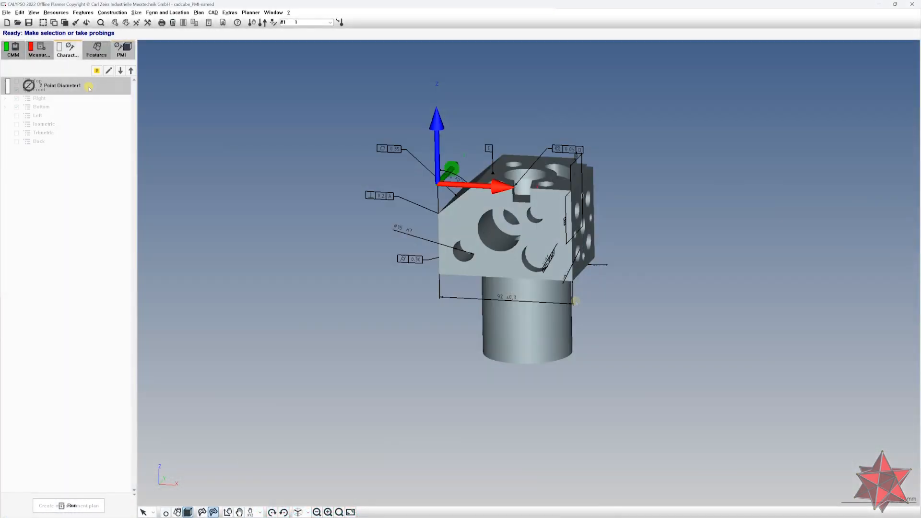
Open a 2 Point Diameter characteristic and switch its evaluation to the envelope condition
click(89, 88)
double_click(89, 88)
drag(73, 82, 238, 108)
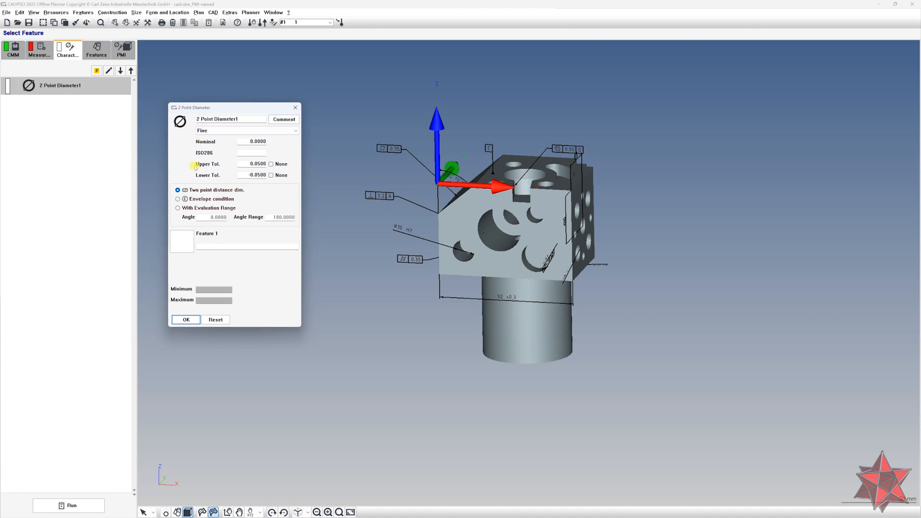
click(185, 199)
drag(223, 108, 264, 109)
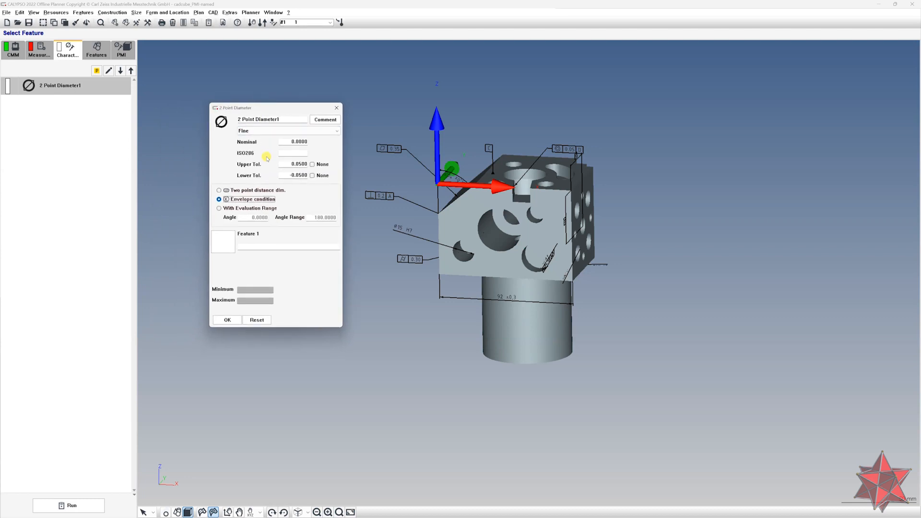
Open the CAD settings and set the PMI display colour to red
click(213, 13)
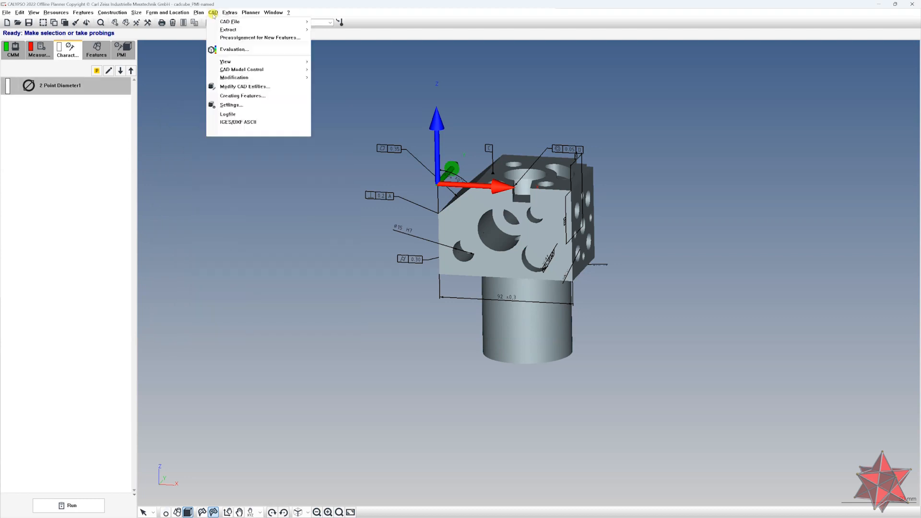
click(255, 105)
drag(126, 52, 272, 123)
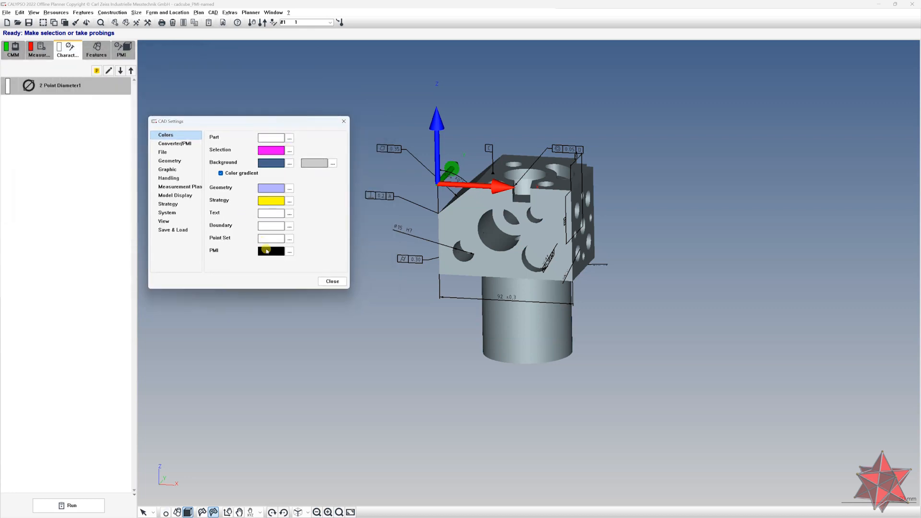
click(283, 250)
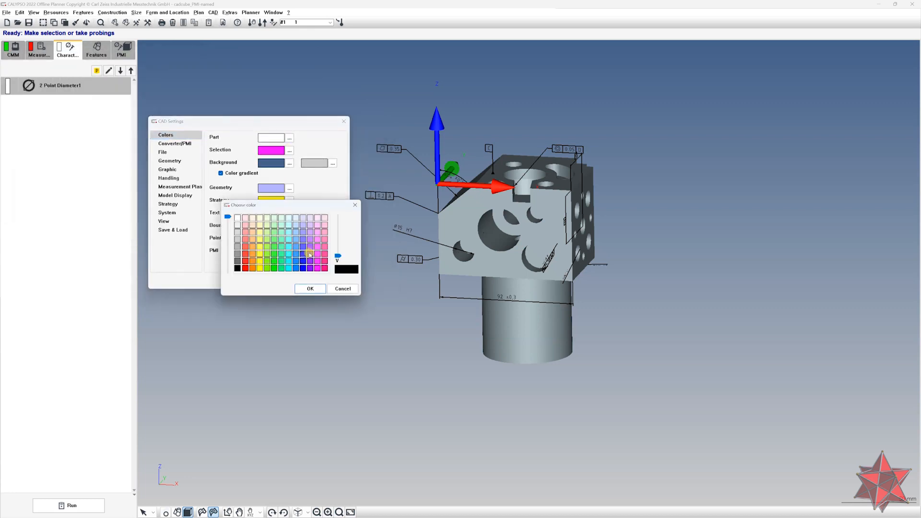
click(245, 261)
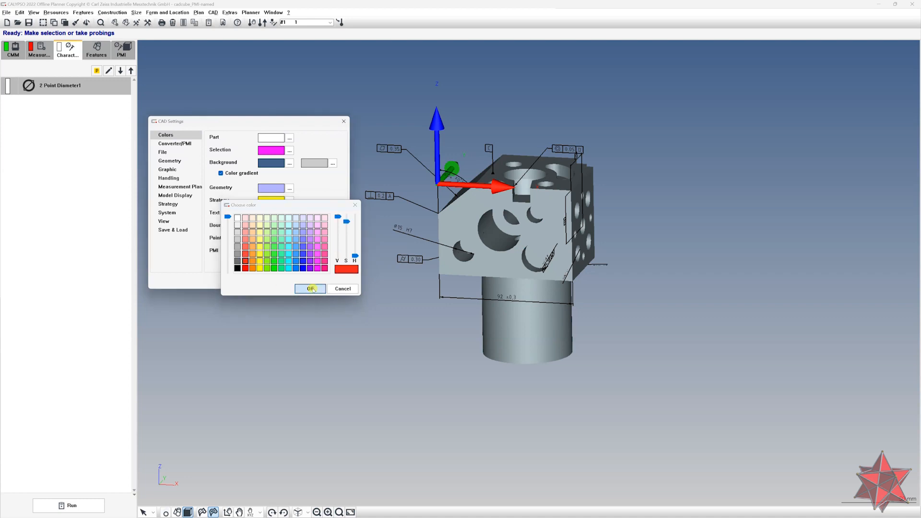
click(310, 289)
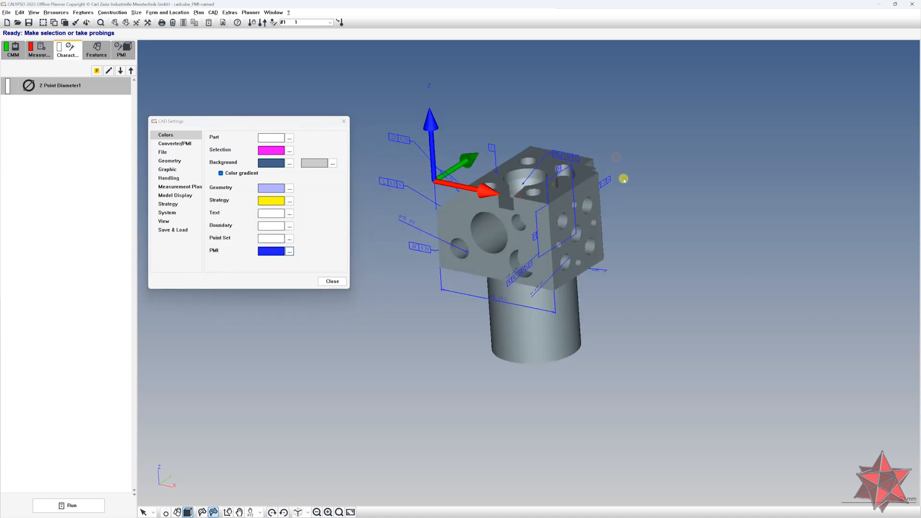
mouse_move(624, 179)
middle_down()
mouse_move(650, 147)
mouse_move(680, 158)
mouse_move(656, 165)
middle_up()
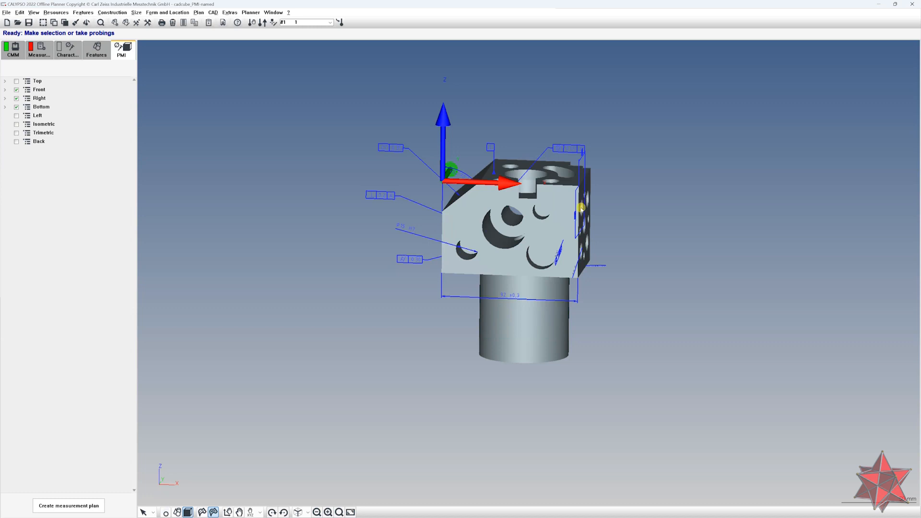
Hide the Front, Right and Bottom PMI views and expand the Front view's annotations
click(16, 90)
click(16, 99)
click(16, 107)
click(36, 90)
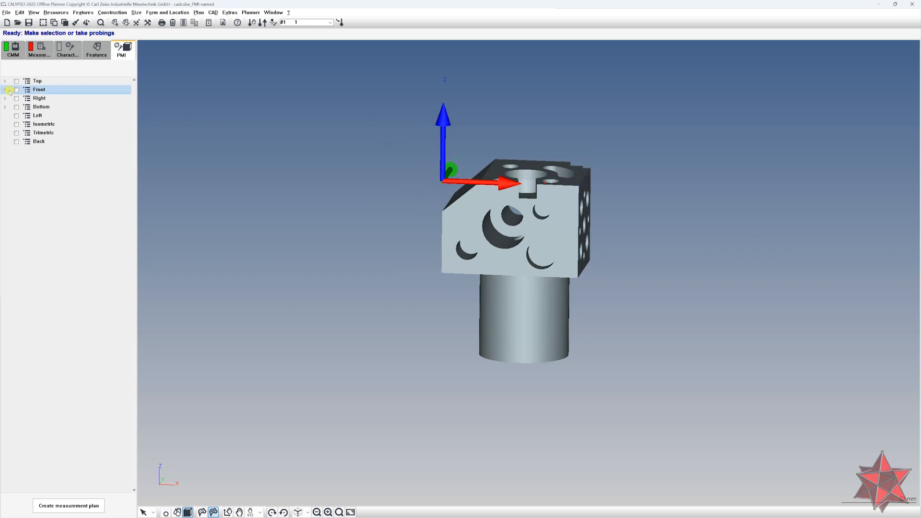
click(5, 90)
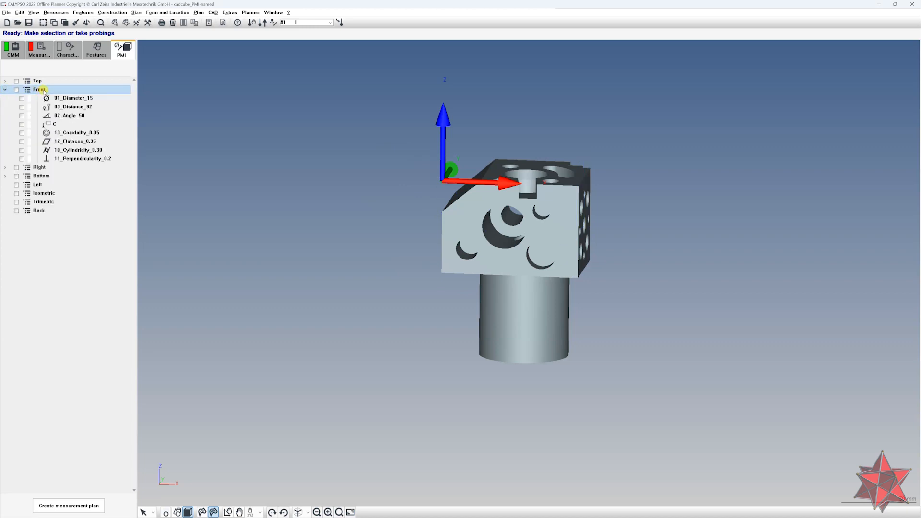
Create a characteristic group from all PMI in the Front view and expand the new group
right_click(43, 90)
mouse_move(86, 114)
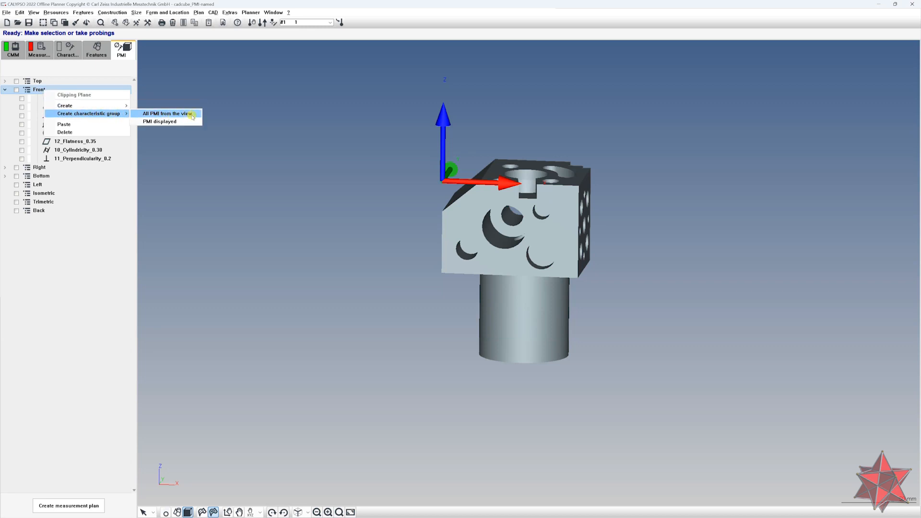
click(167, 114)
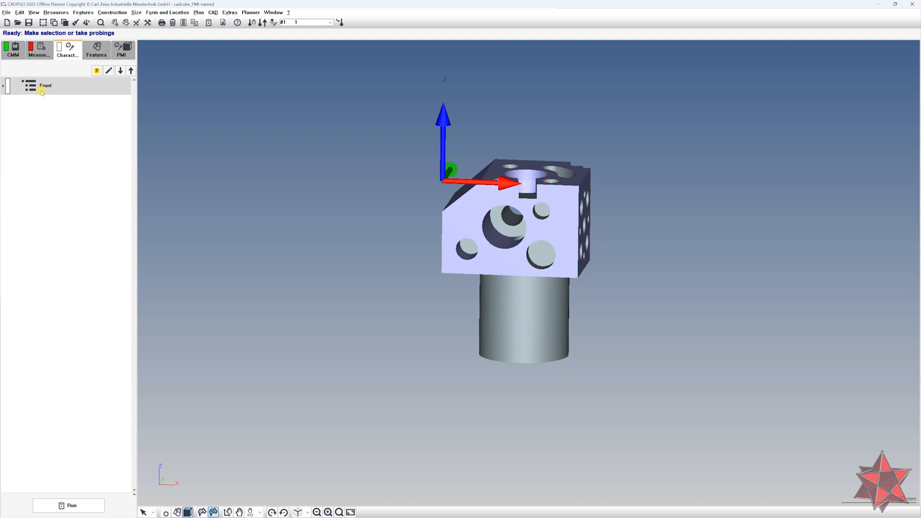
double_click(42, 91)
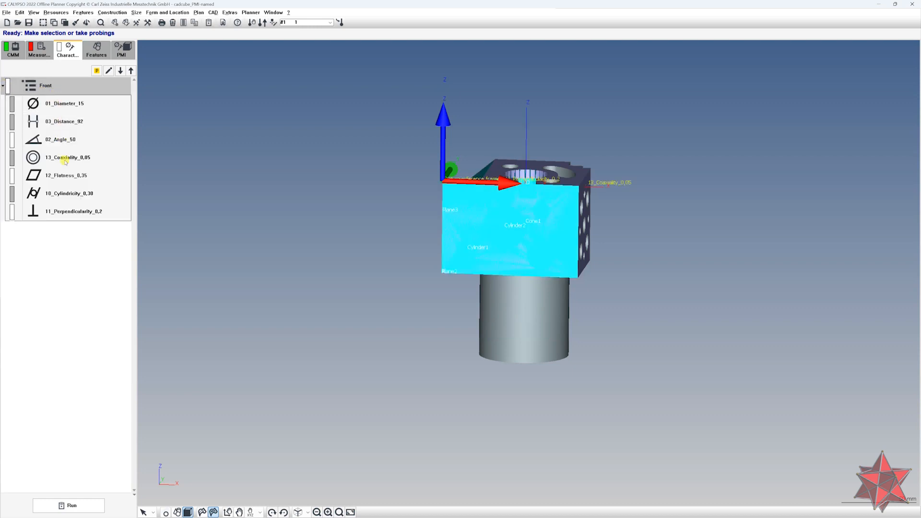
Switch between the PMI and characteristics lists to compare the Front view's entries
click(123, 52)
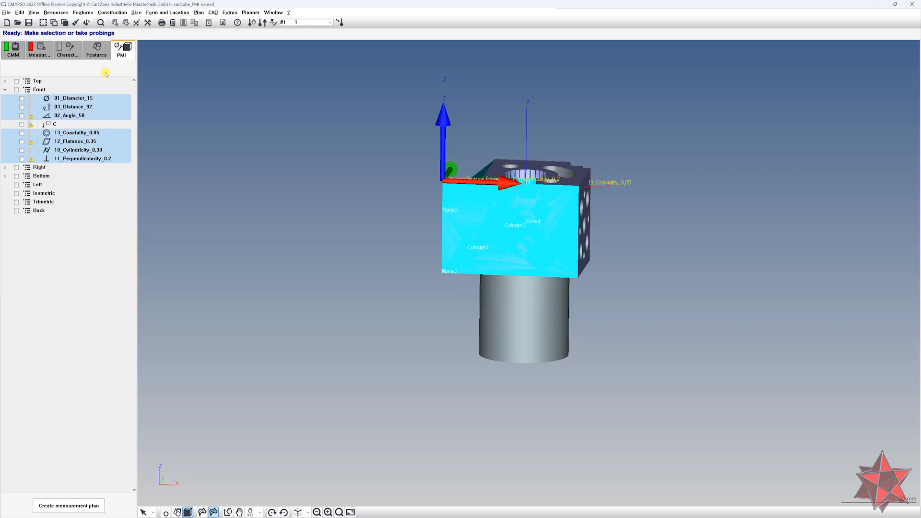
click(75, 54)
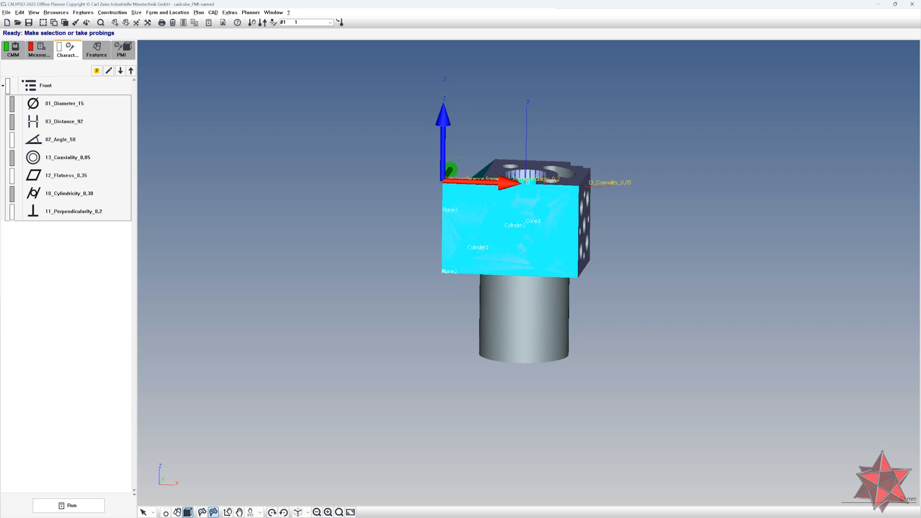
click(96, 50)
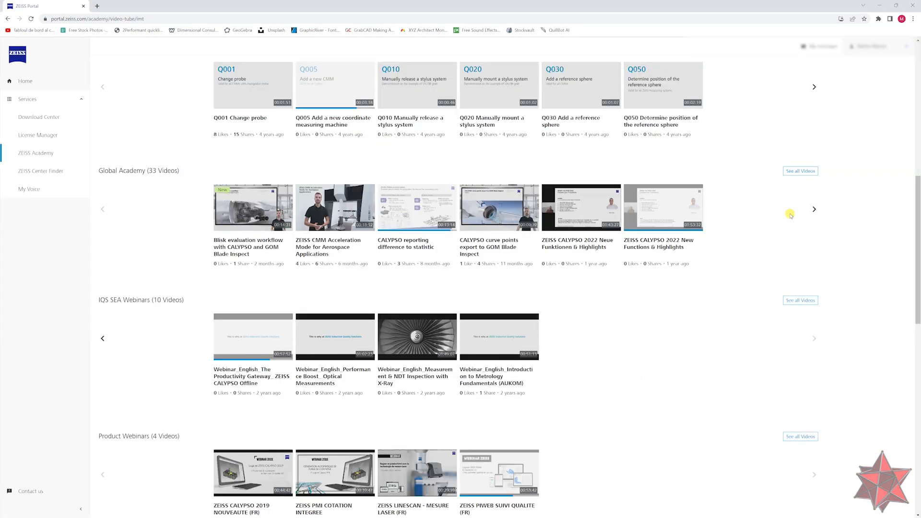
scroll(788, 211, up, 1)
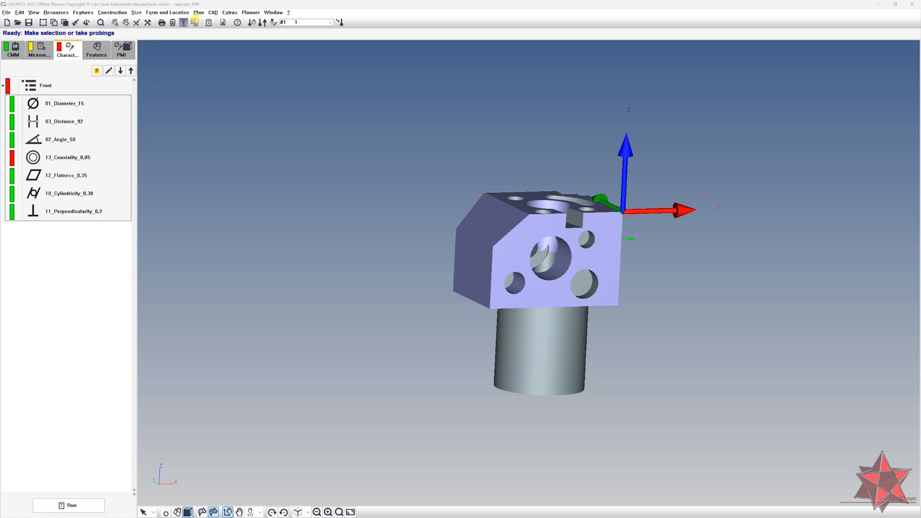
Open the CAD results presentation and turn on display banners for characteristics
click(213, 12)
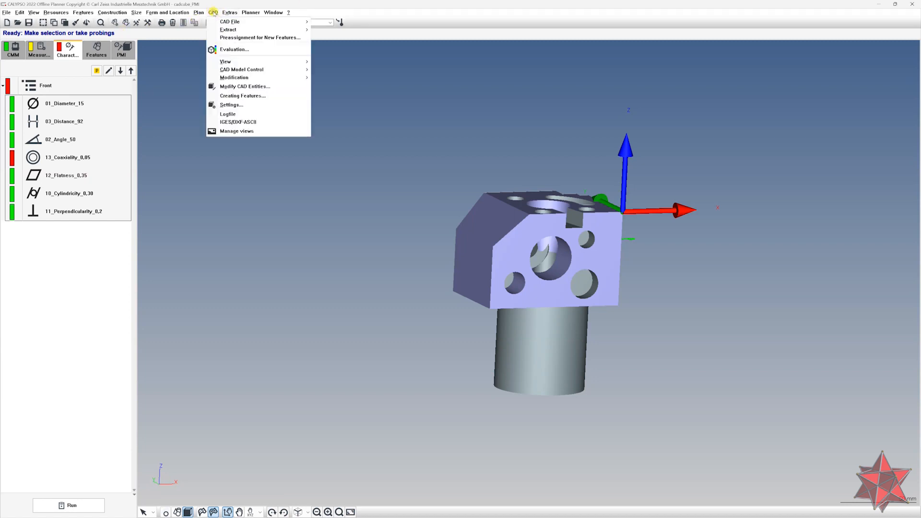
click(235, 50)
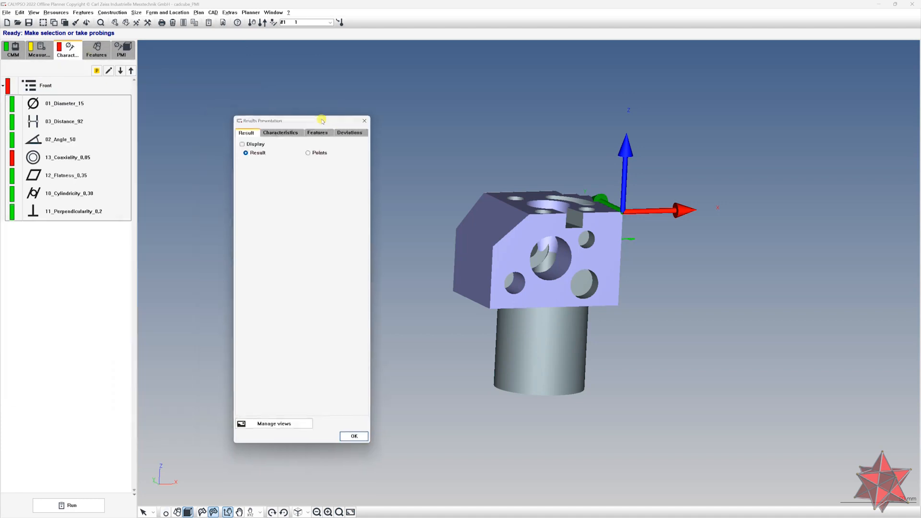
click(272, 105)
click(245, 141)
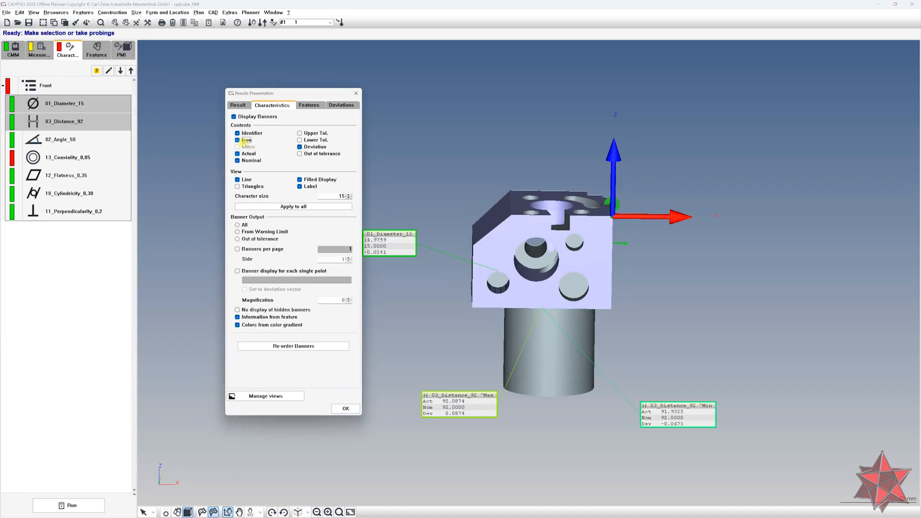
Remove the deviation from the result banners, toggling the banner label option off and on
drag(305, 92, 240, 94)
click(230, 207)
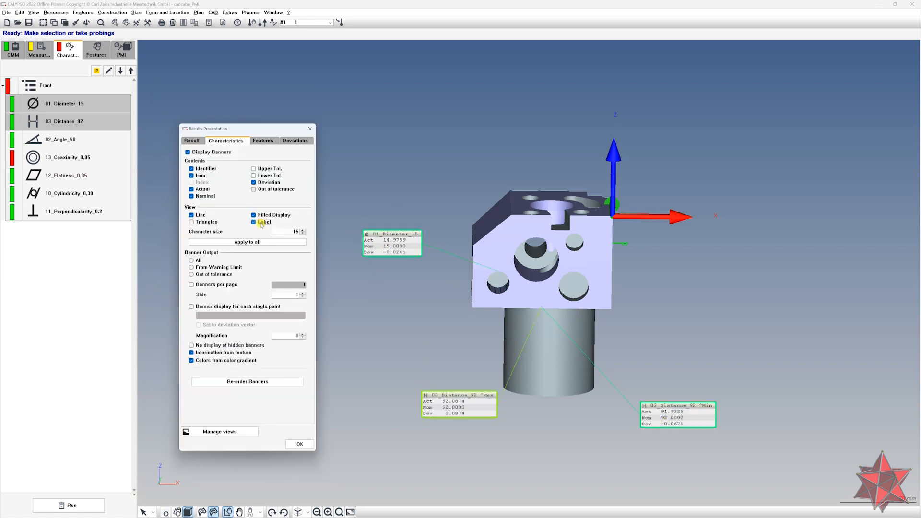
click(263, 223)
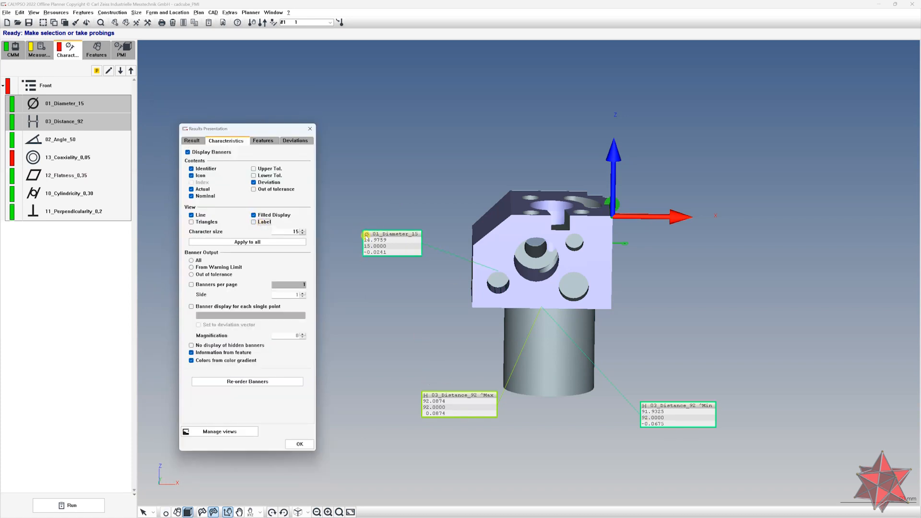
click(263, 222)
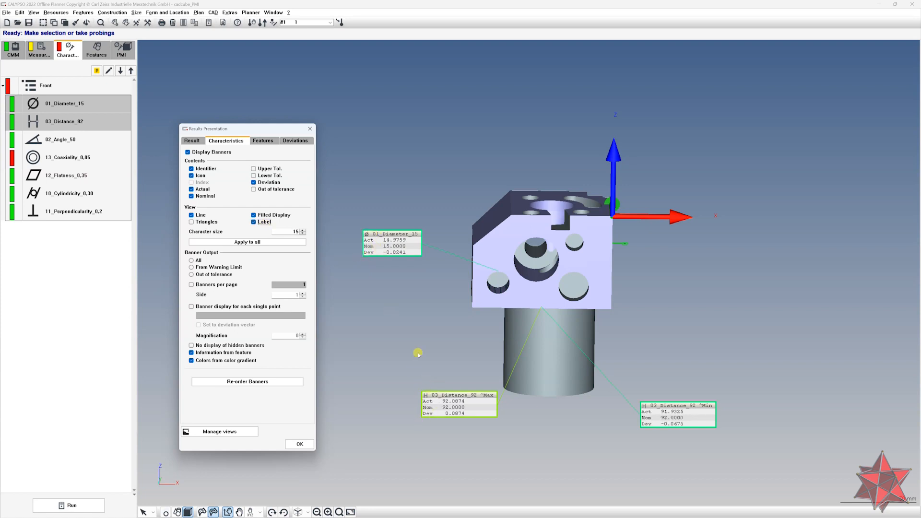
click(265, 182)
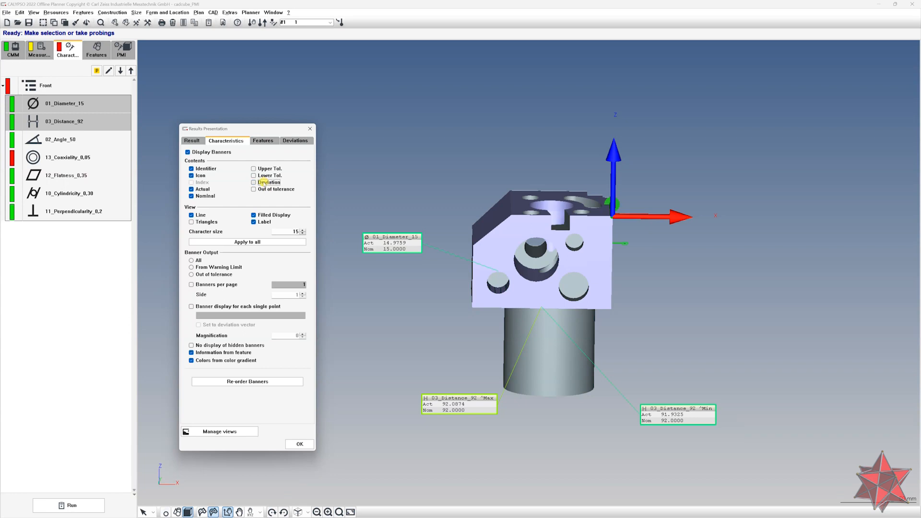
click(259, 223)
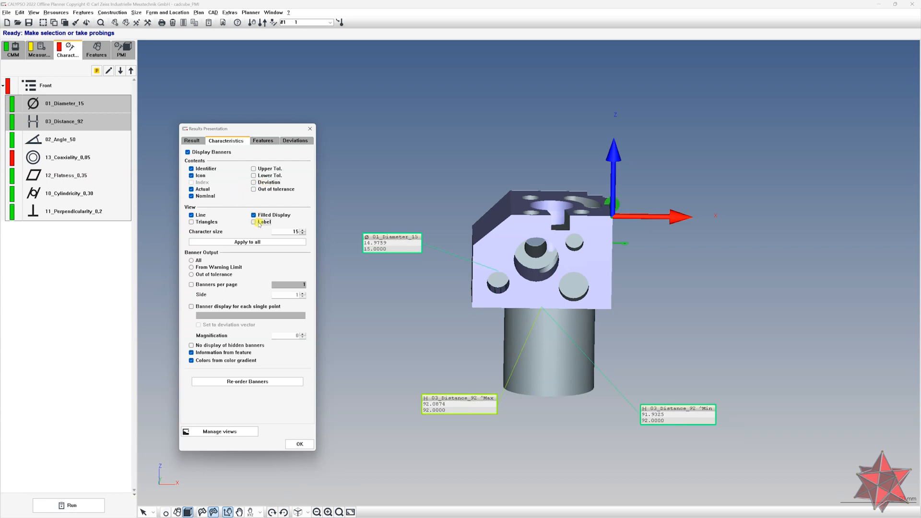
click(259, 223)
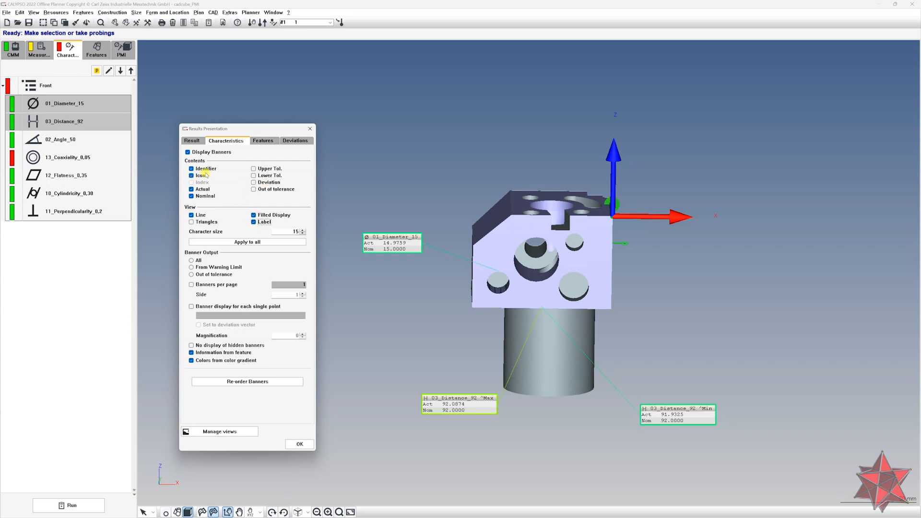
Remove the nominal, label and identifier from the result banners
click(205, 194)
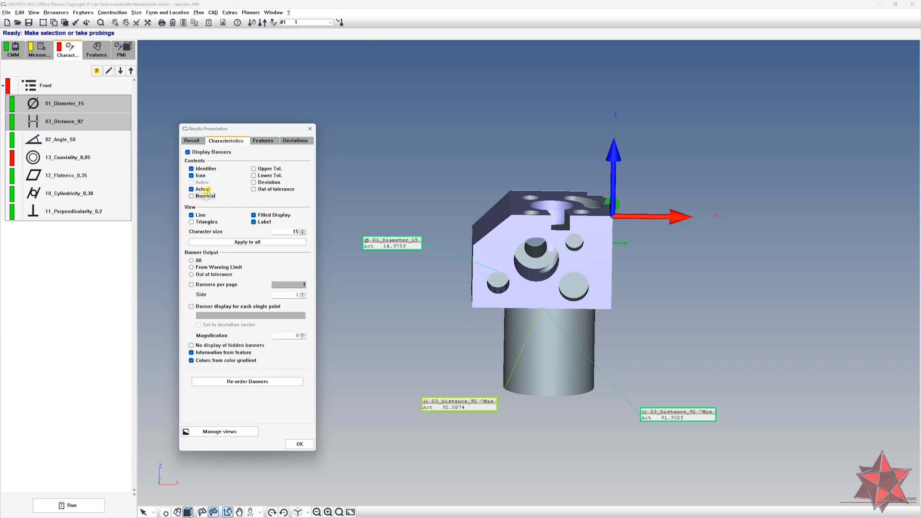
click(259, 223)
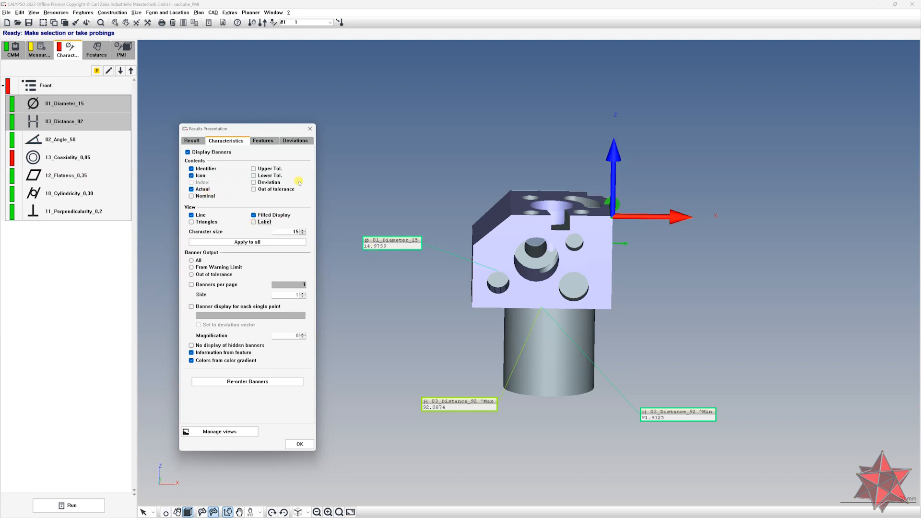
click(198, 168)
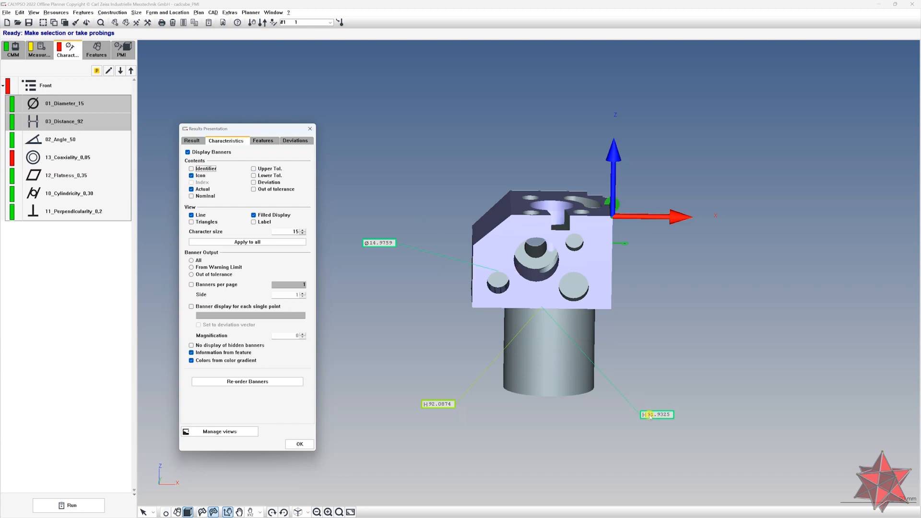
Move the two distance banners closer to the part and turn the banner labels back on
drag(642, 415, 638, 379)
drag(425, 404, 422, 392)
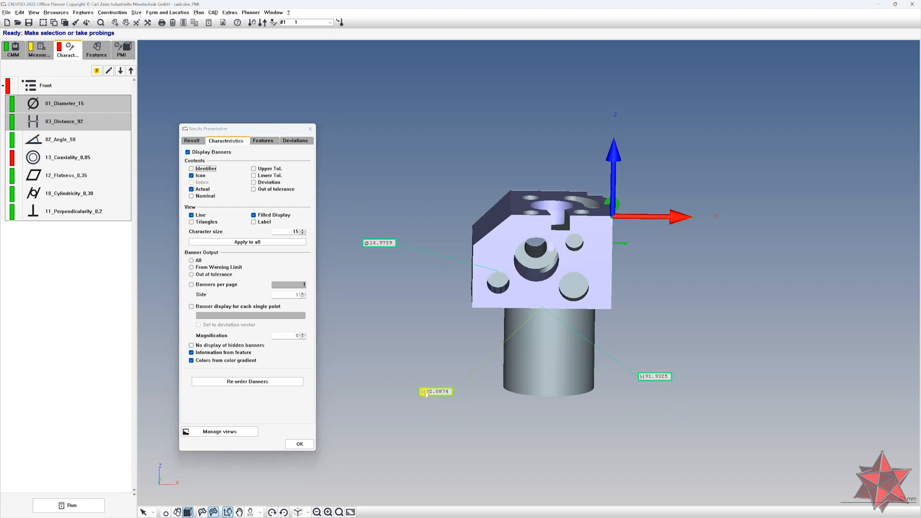
click(263, 222)
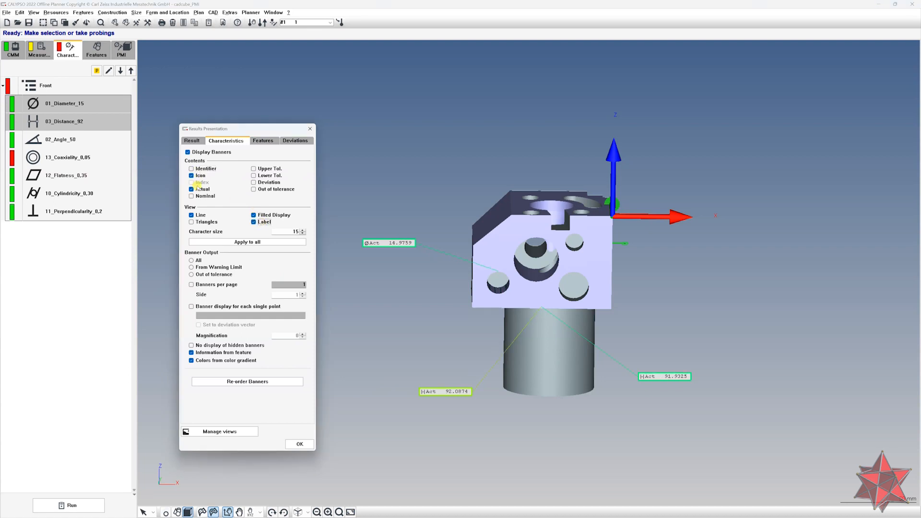
Add the nominal, deviation, lower tolerance and upper tolerance to the banner contents
click(199, 196)
click(267, 183)
click(266, 175)
click(265, 168)
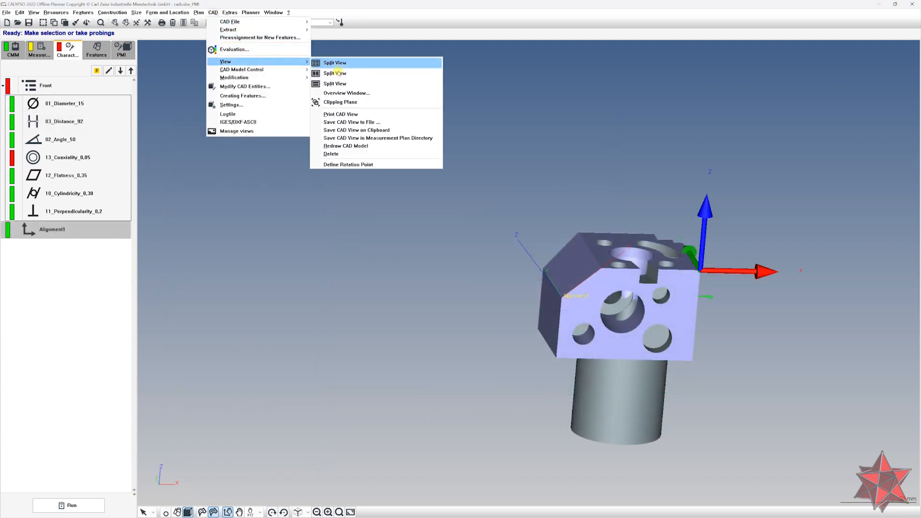
Activate a clipping plane on the CAD model and bring its settings dialog into view
click(341, 102)
drag(448, 151, 434, 150)
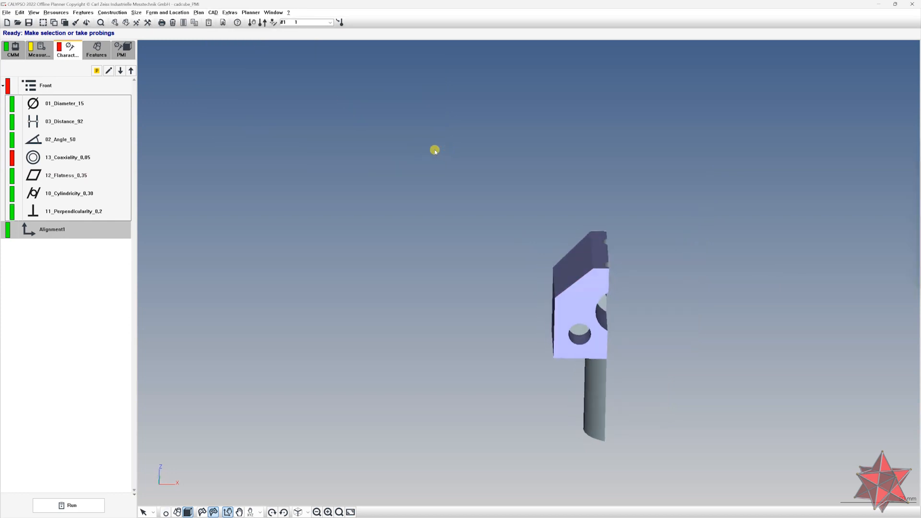
drag(920, 113, 286, 160)
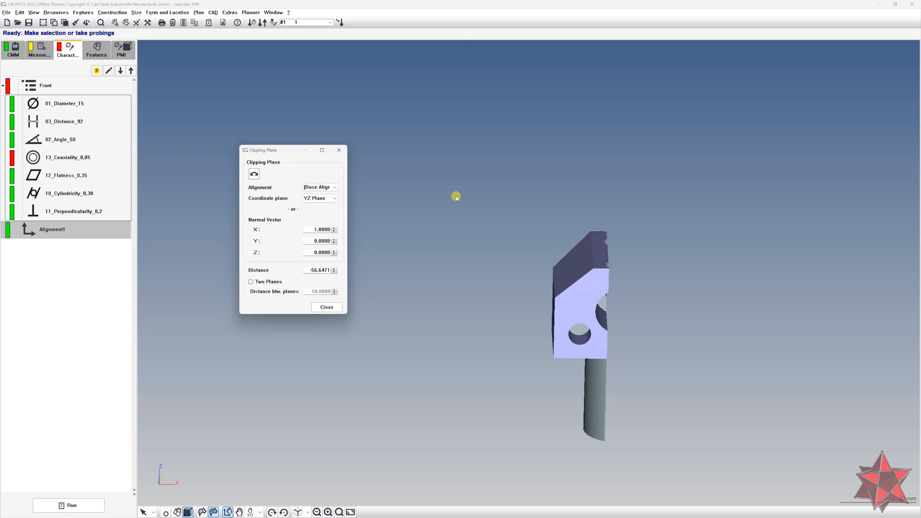
drag(457, 197, 465, 189)
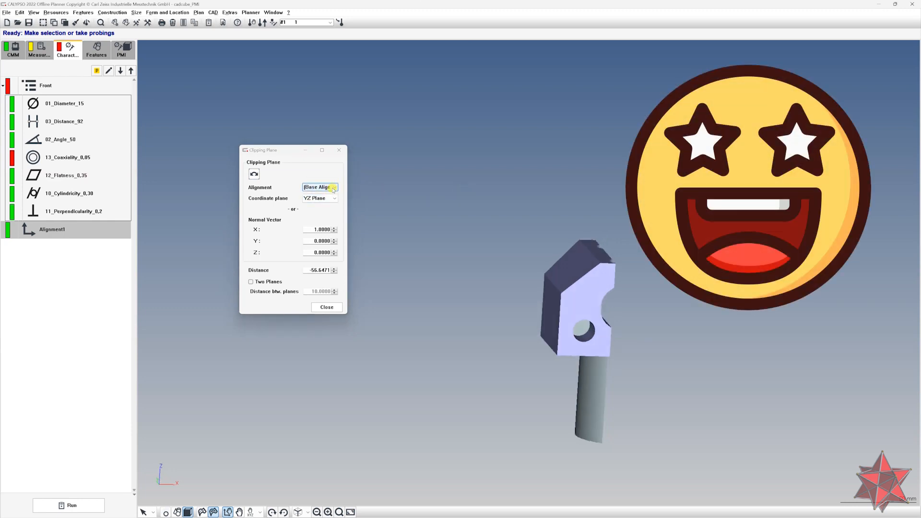
Set the clipping plane's alignment to Alignment1
click(333, 187)
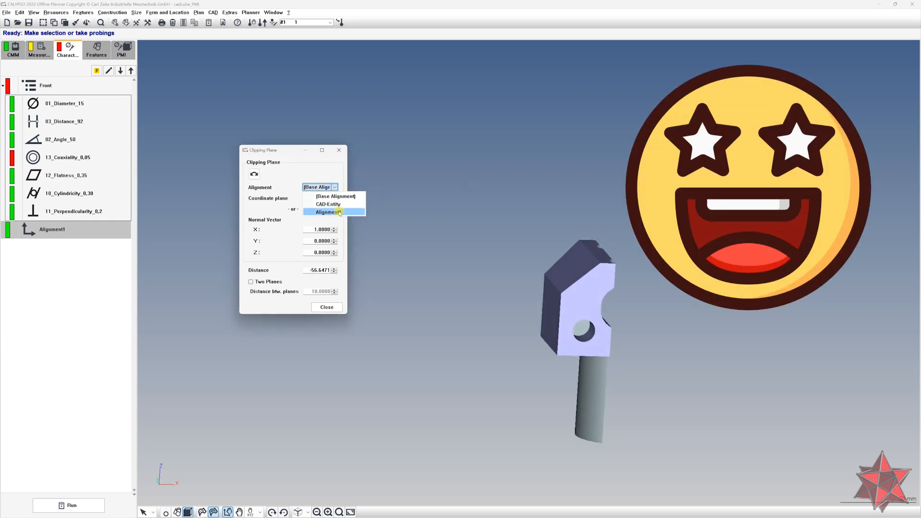
click(339, 212)
mouse_move(516, 246)
mouse_down()
mouse_move(562, 235)
mouse_move(520, 230)
mouse_up()
click(334, 229)
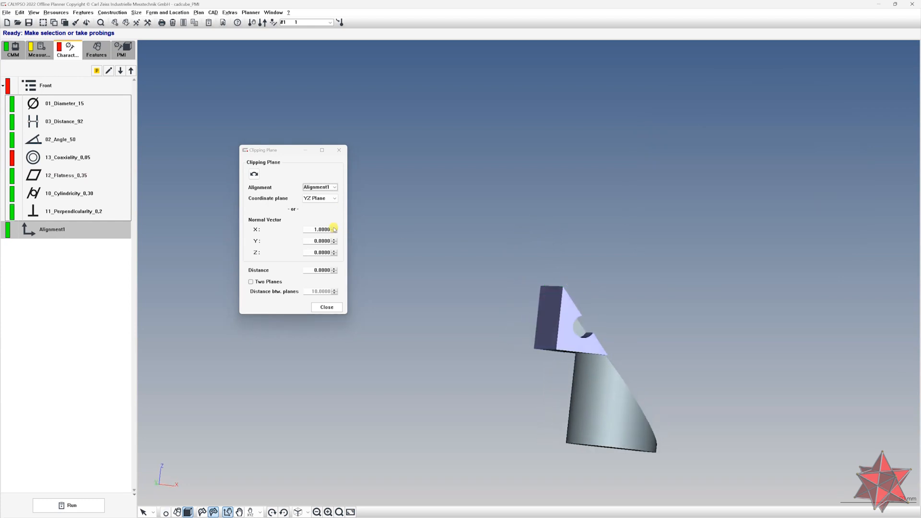
Step the clipping plane's distance up and back down with the spinner to sweep the cut through the part
click(334, 269)
click(334, 270)
click(335, 269)
drag(582, 233, 556, 211)
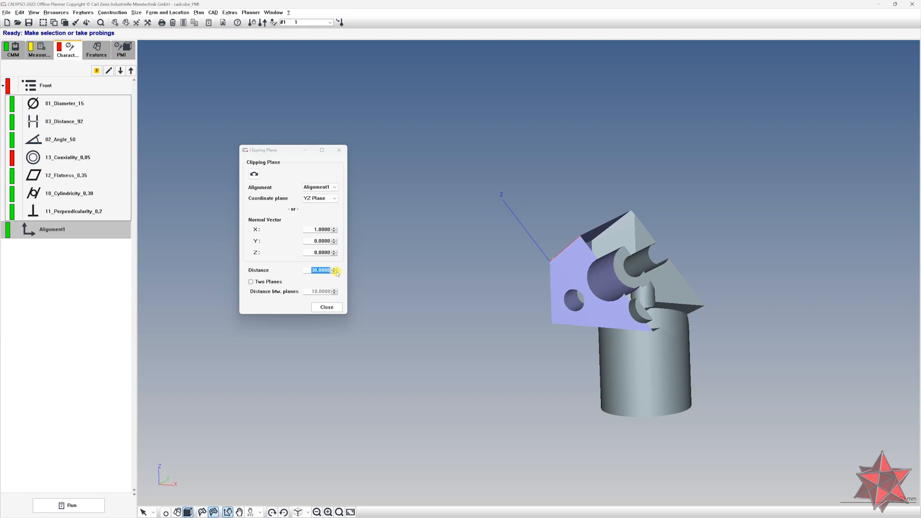
click(335, 272)
click(335, 272)
click(335, 272)
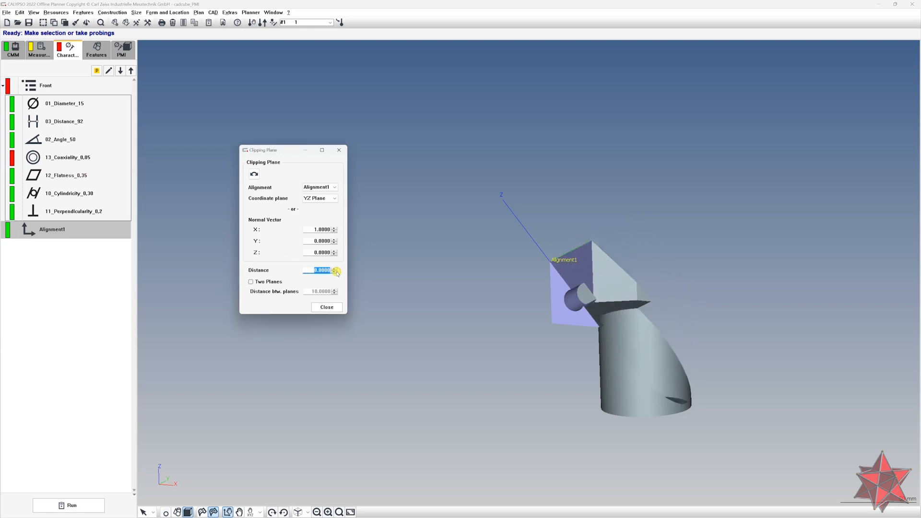
Select the 01_Diameter_15 characteristic and zoom in on its result banner at the clipped hole
click(67, 103)
mouse_move(557, 304)
mouse_down()
mouse_move(594, 243)
mouse_move(549, 311)
mouse_up()
scroll(562, 306, up, 3)
scroll(563, 307, up, 1)
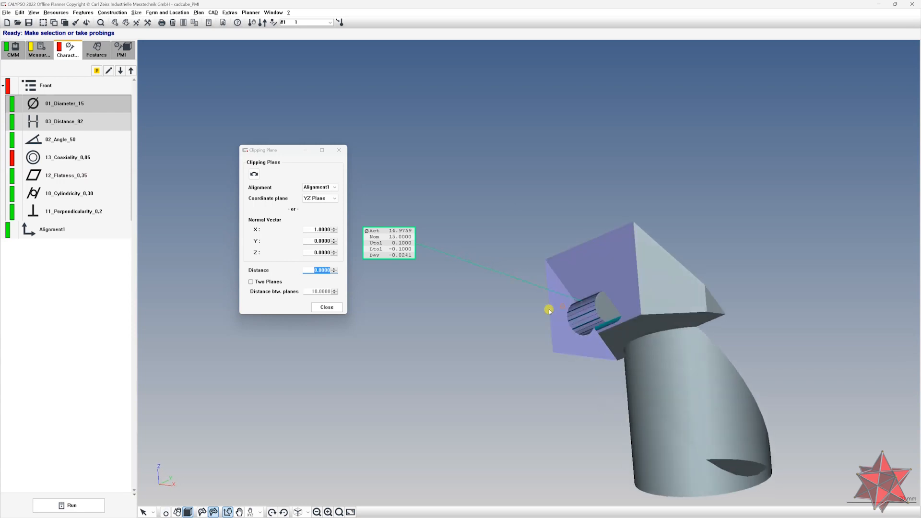
Open the Results Presentation settings and enable the display option
click(230, 13)
click(243, 51)
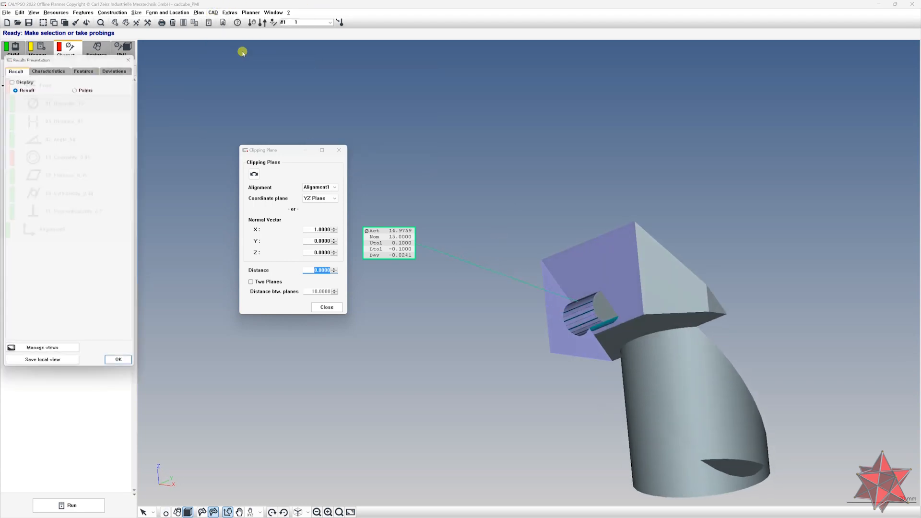
click(12, 78)
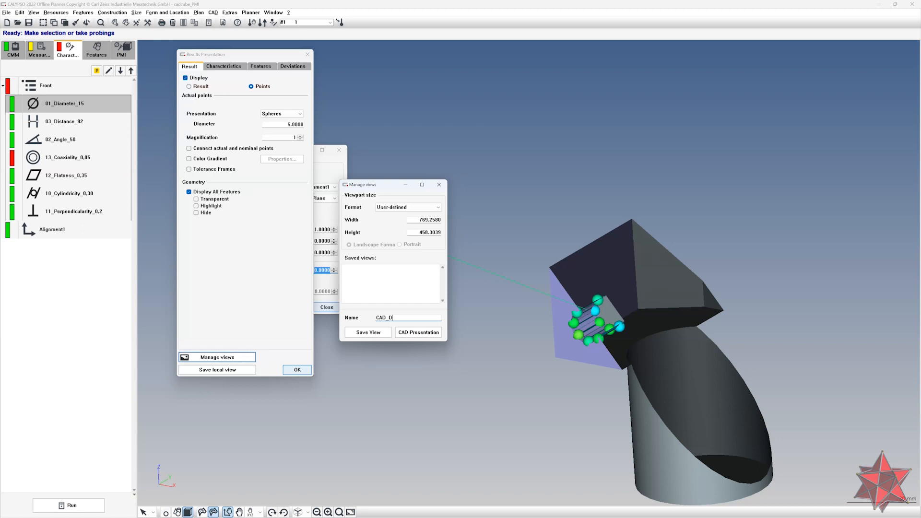
Save the current view as CAD_Dia, add it as a CAD presentation characteristic and close the view manager
click(368, 333)
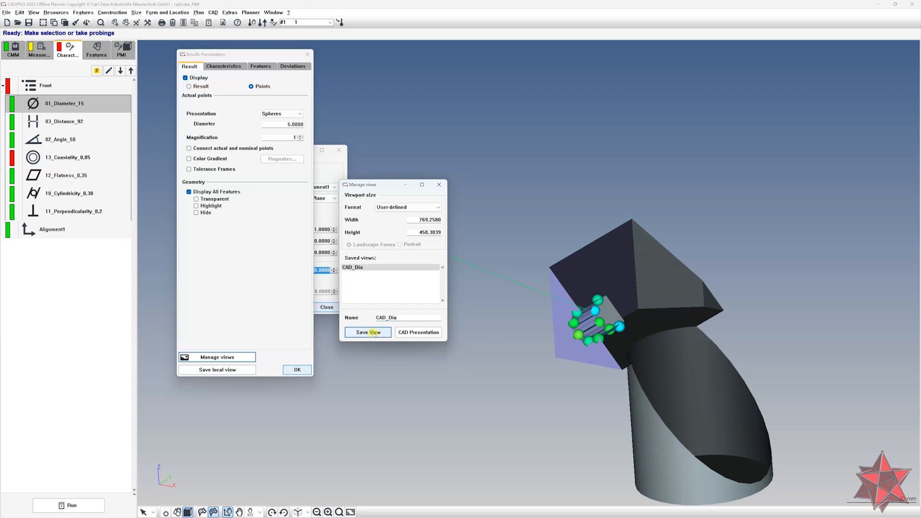
click(419, 332)
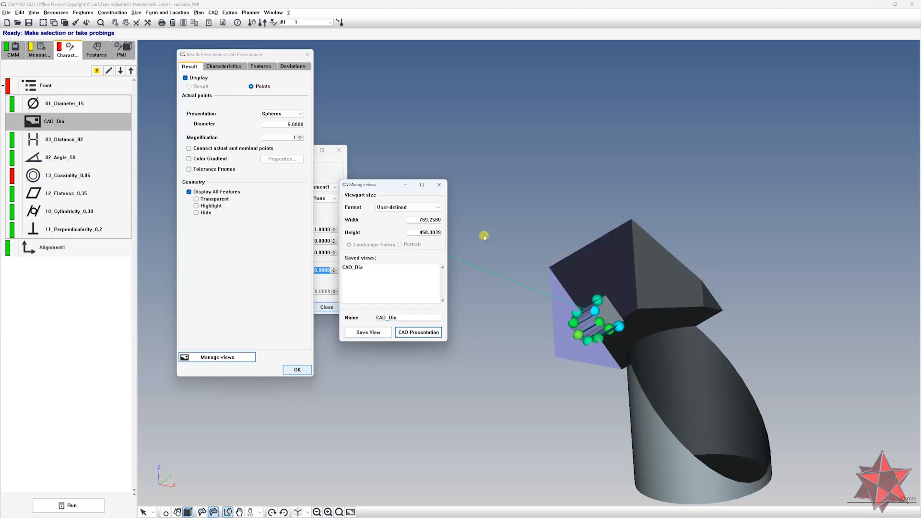
click(439, 184)
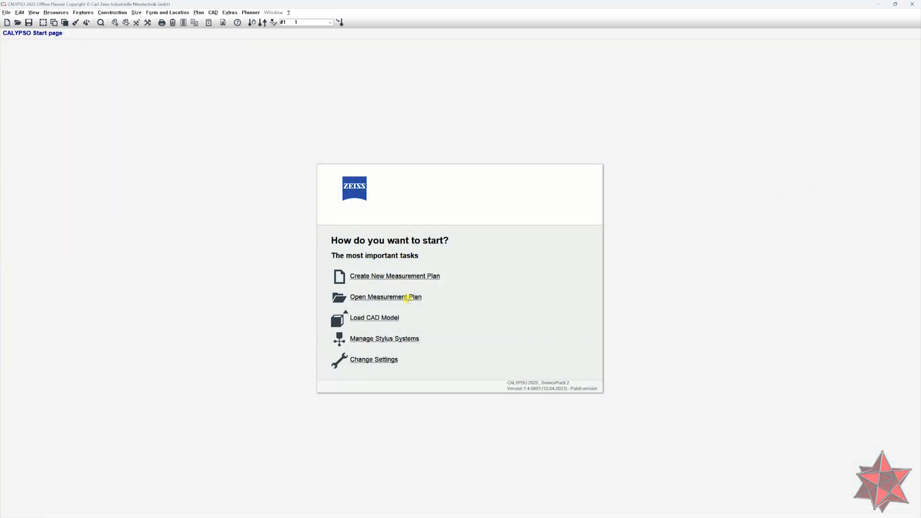
Open the cadcube_PMI measurement plan from the recently used plans
click(409, 297)
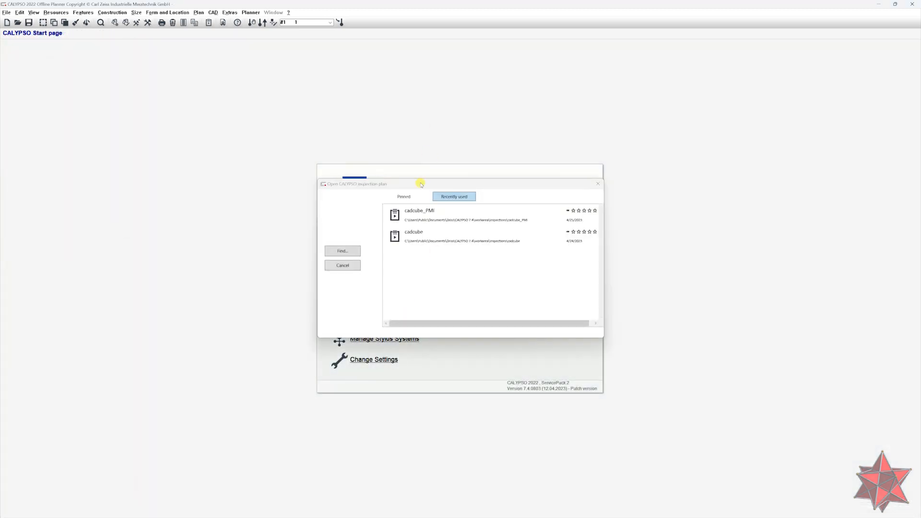
drag(421, 184, 457, 170)
double_click(470, 205)
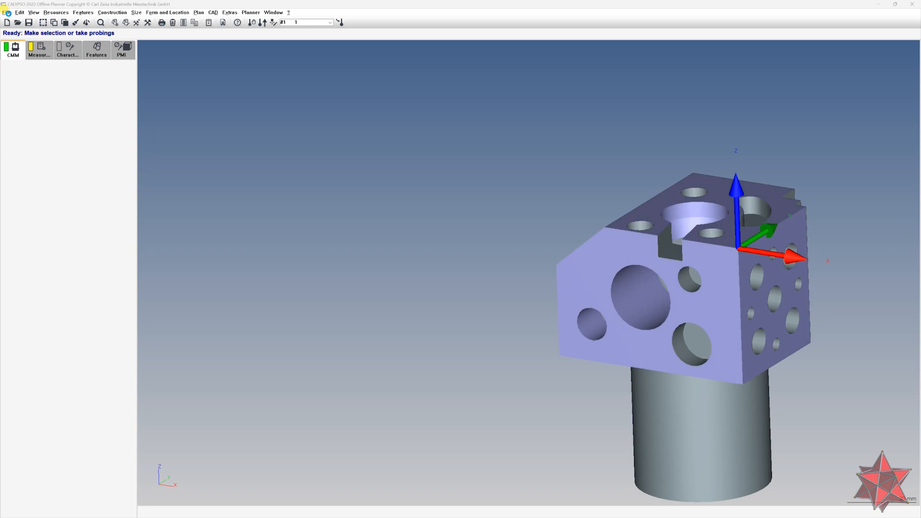
Close the open measurement plan
click(7, 13)
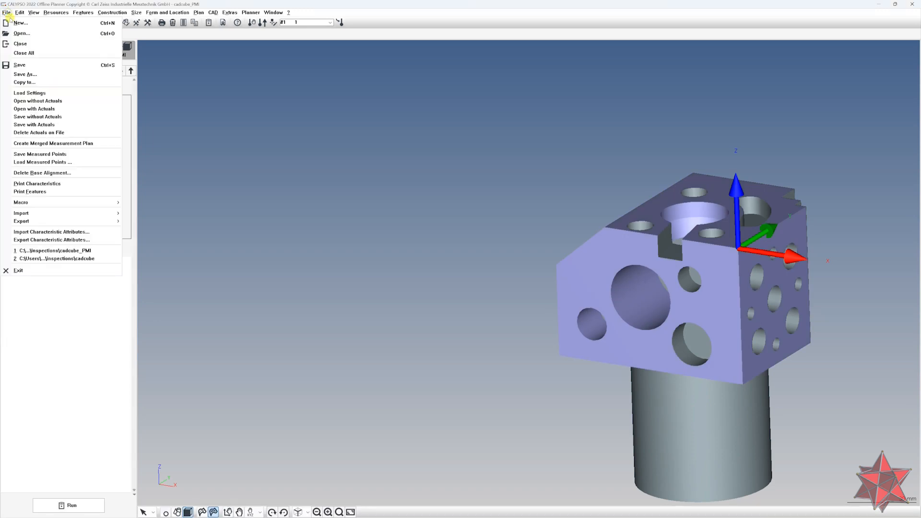
click(19, 45)
click(77, 50)
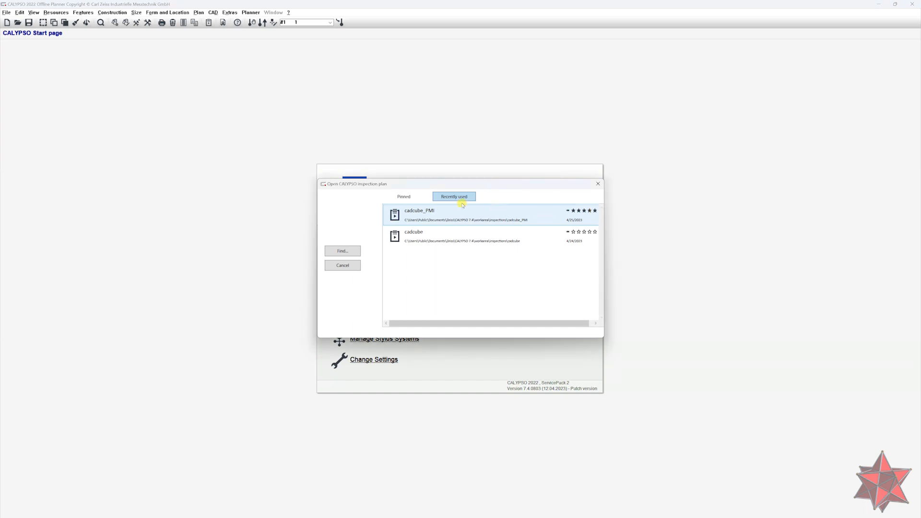
Pin cadcube_PMI in the open-plan dialog, check the pinned list, and start a Find for a plan
click(398, 197)
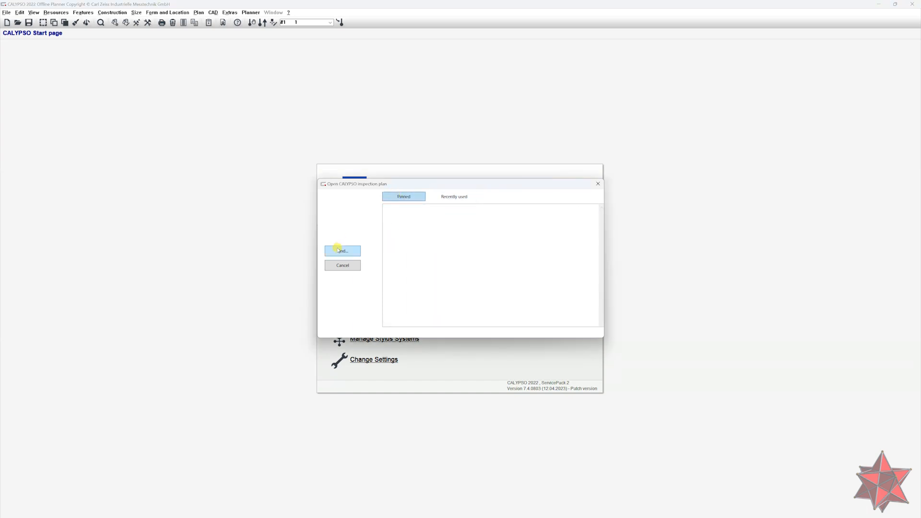
click(449, 197)
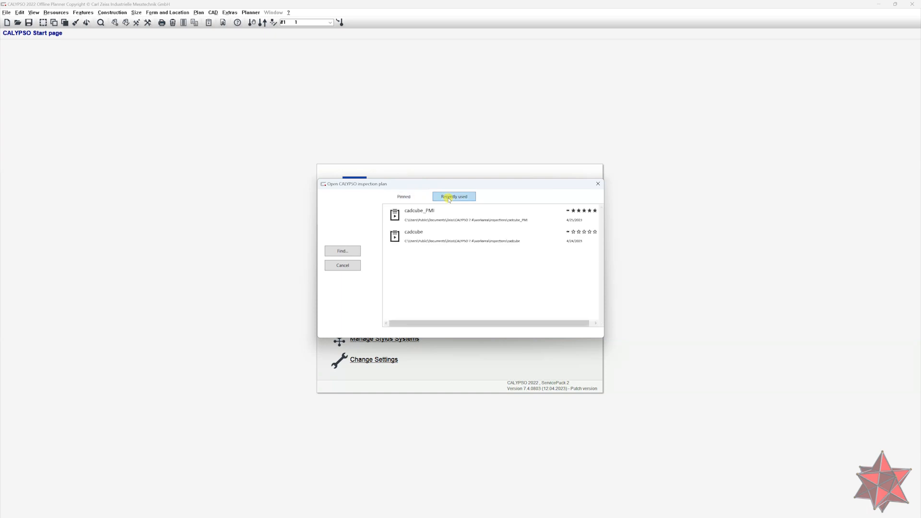
click(567, 212)
click(403, 197)
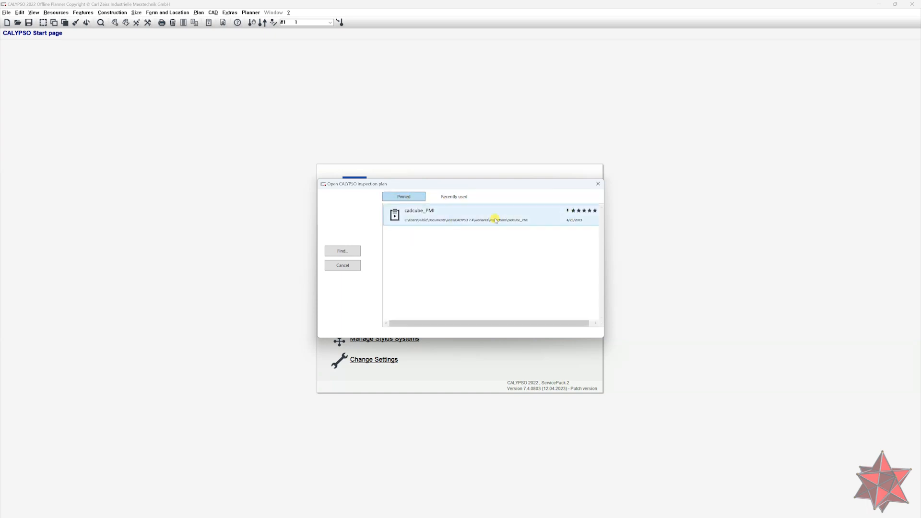
click(353, 252)
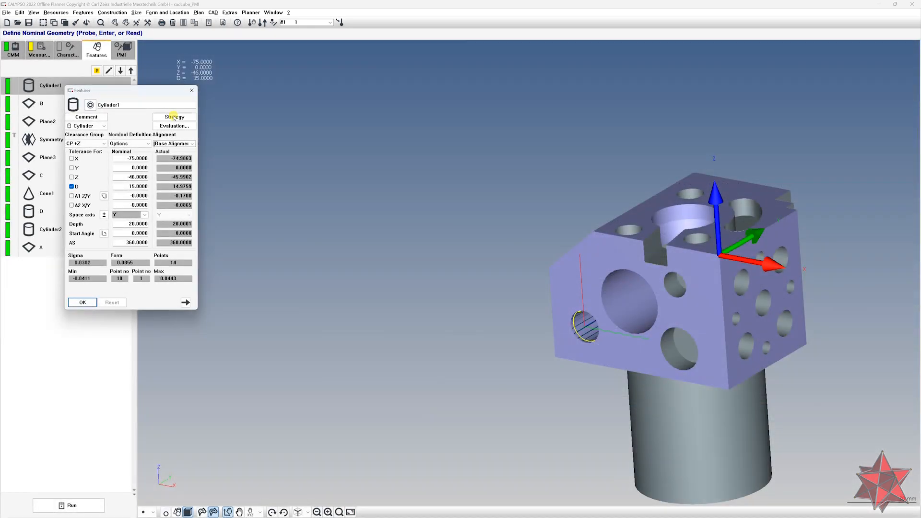
Open the strategy window for Cylinder1 and step through the following features to review their strategies
click(174, 118)
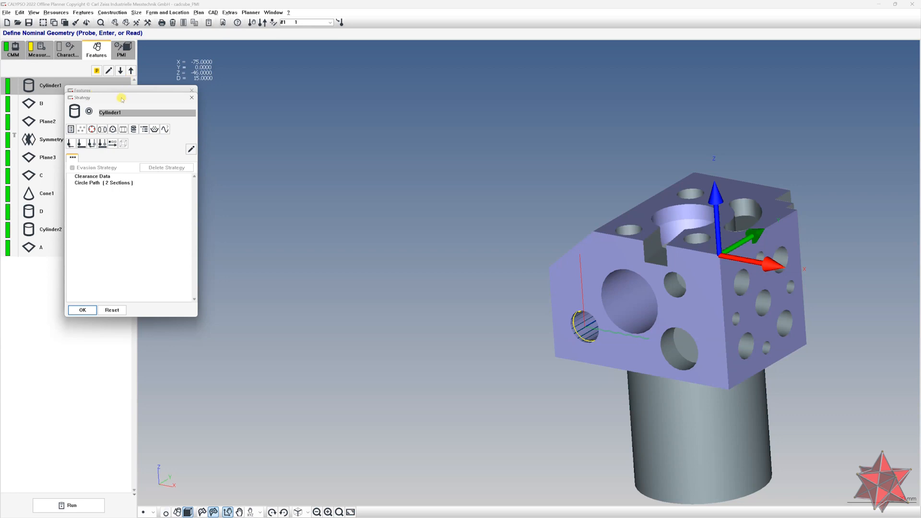
drag(122, 98, 108, 107)
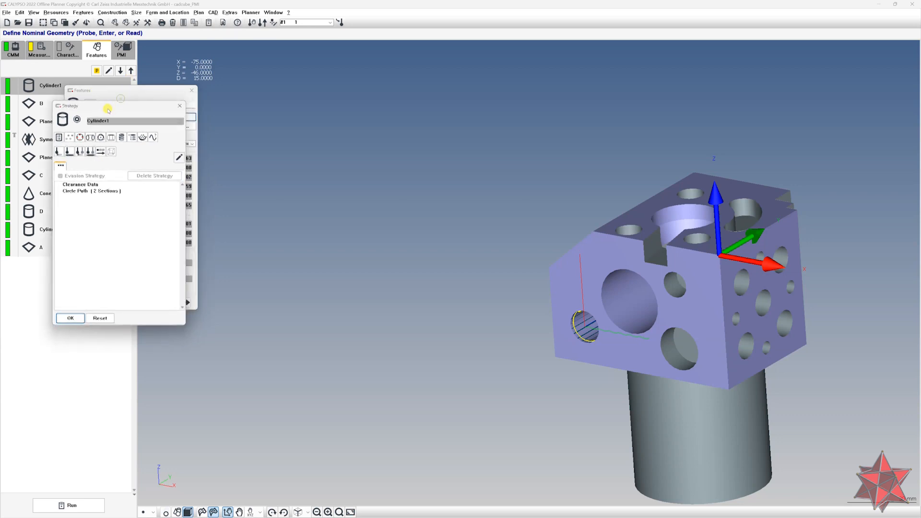
click(120, 71)
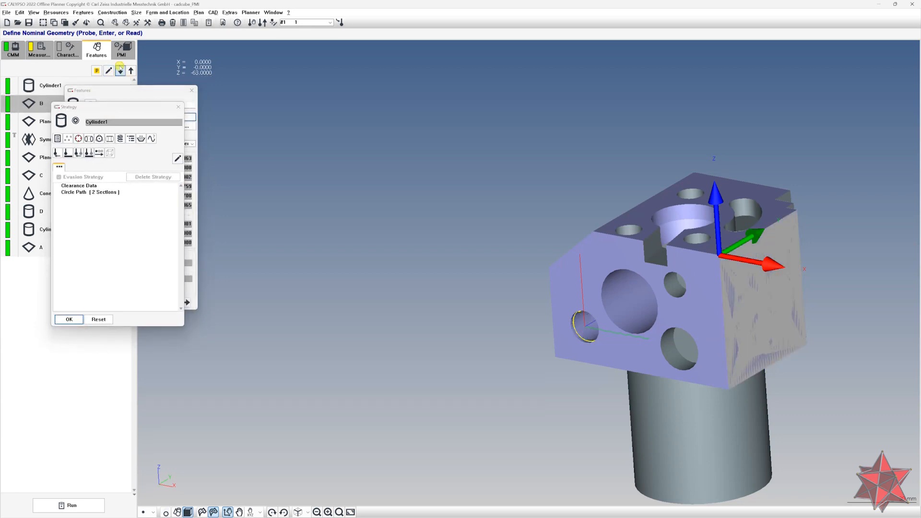
click(121, 71)
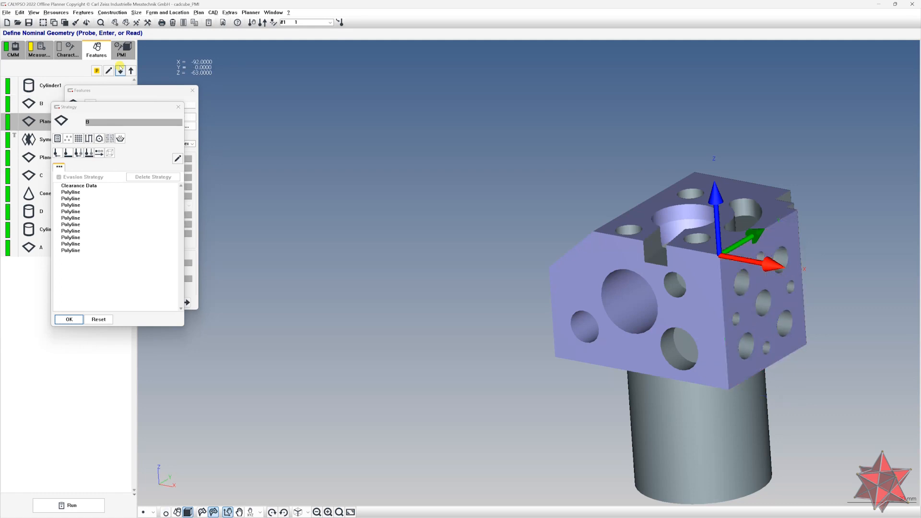
click(120, 71)
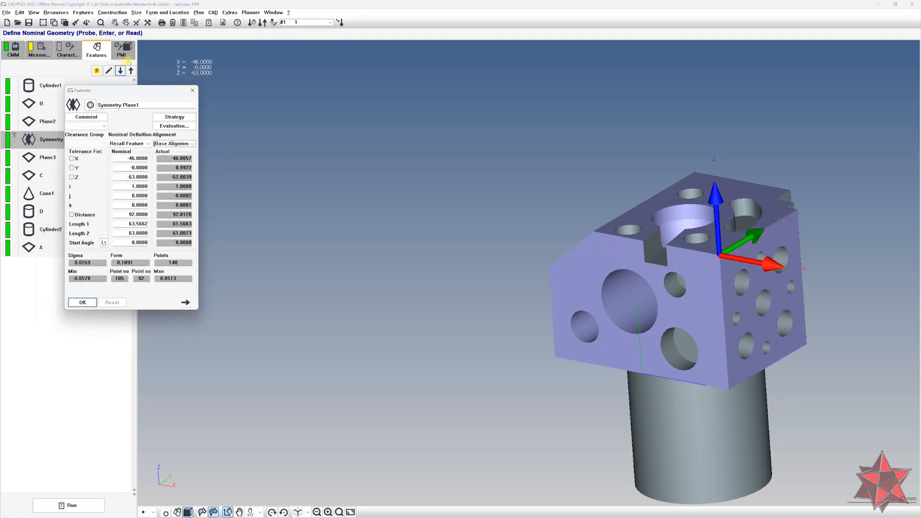
click(121, 70)
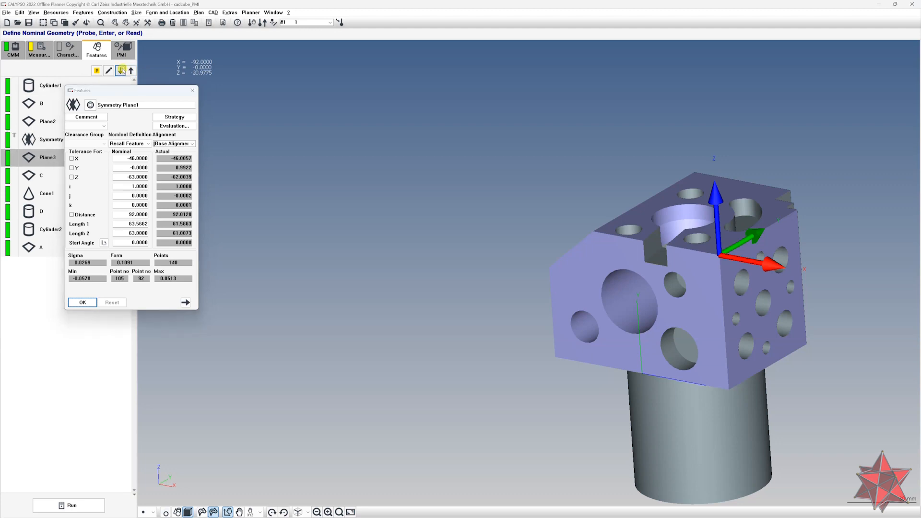
click(179, 117)
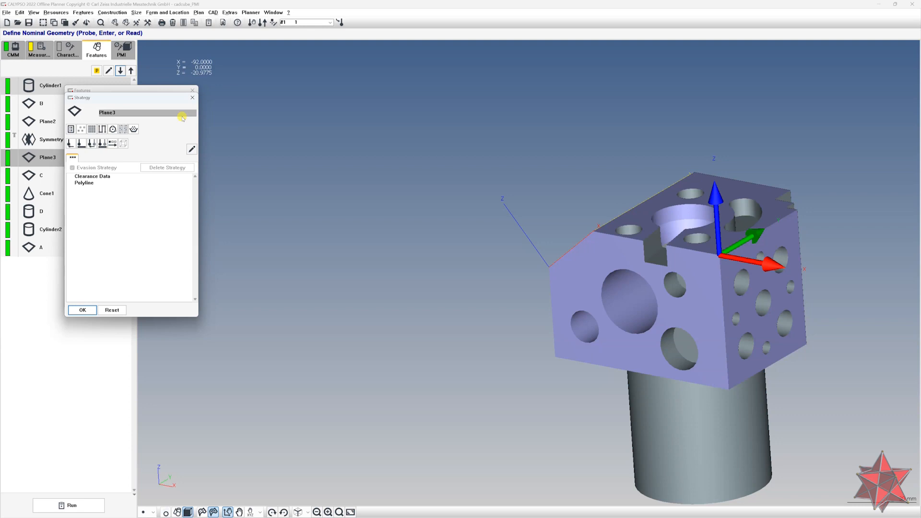
click(120, 71)
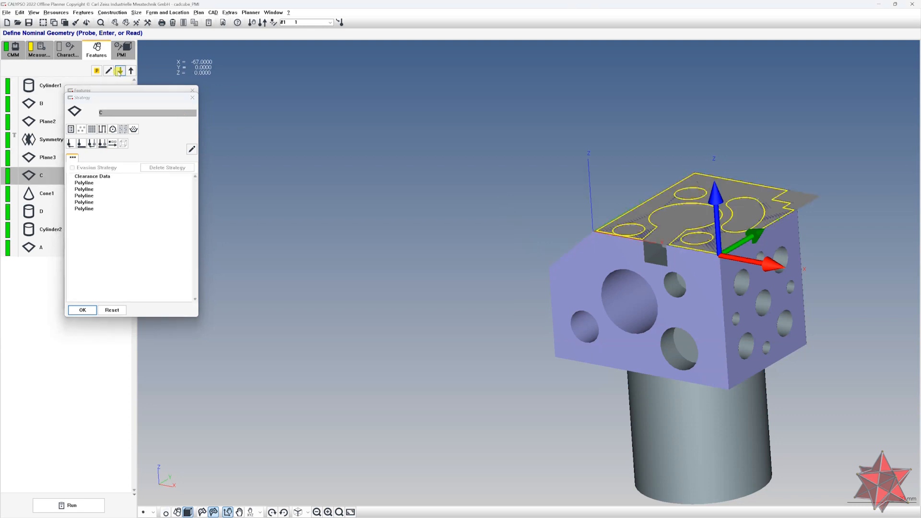
click(120, 71)
click(120, 71)
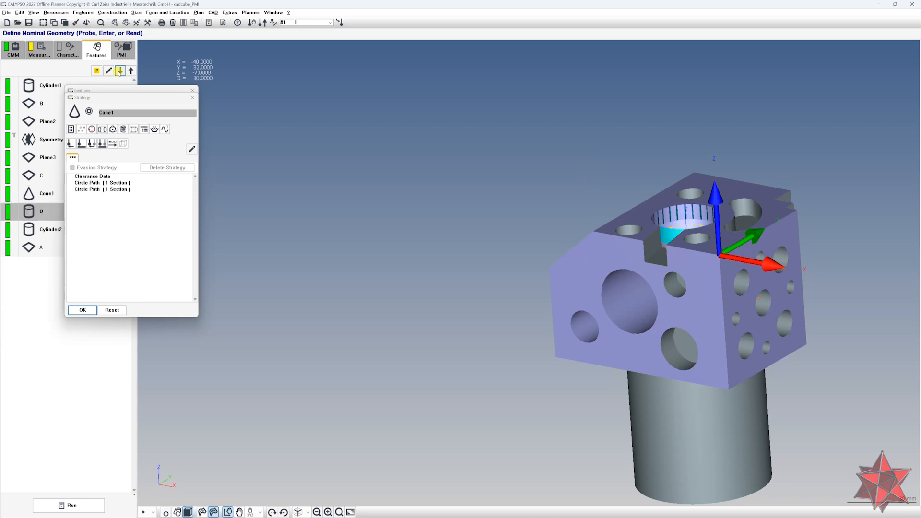
click(120, 71)
Rename Cylinder2 to Cylinder_Pos22, removing the invalid & character, and confirm the feature
text(Cylinder_Pos22&)
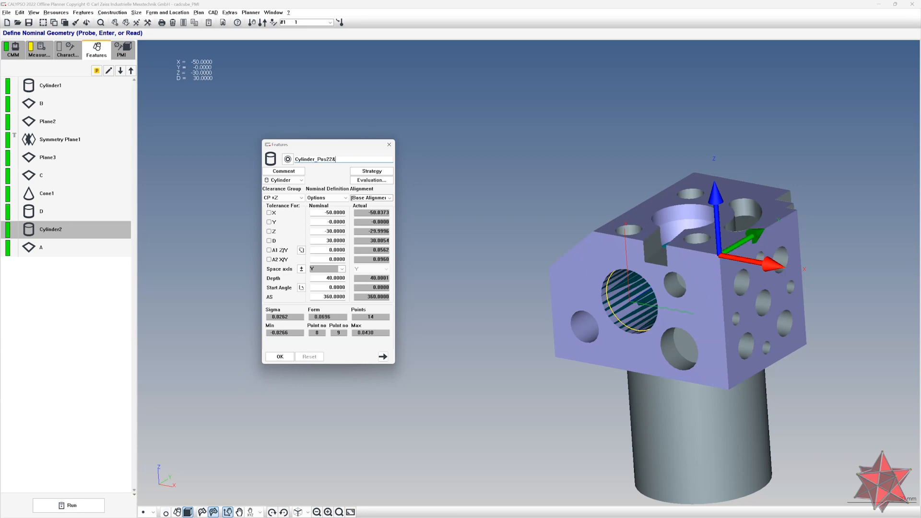
key(Return)
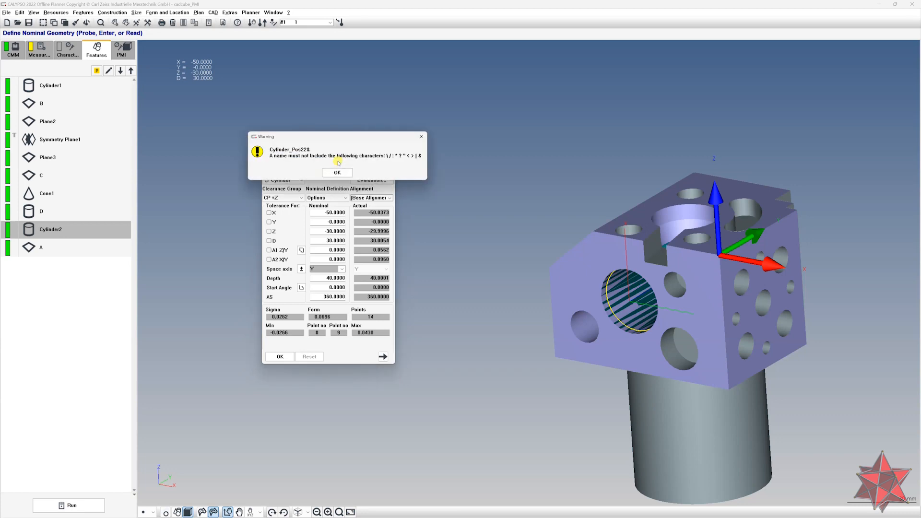
drag(345, 136, 522, 114)
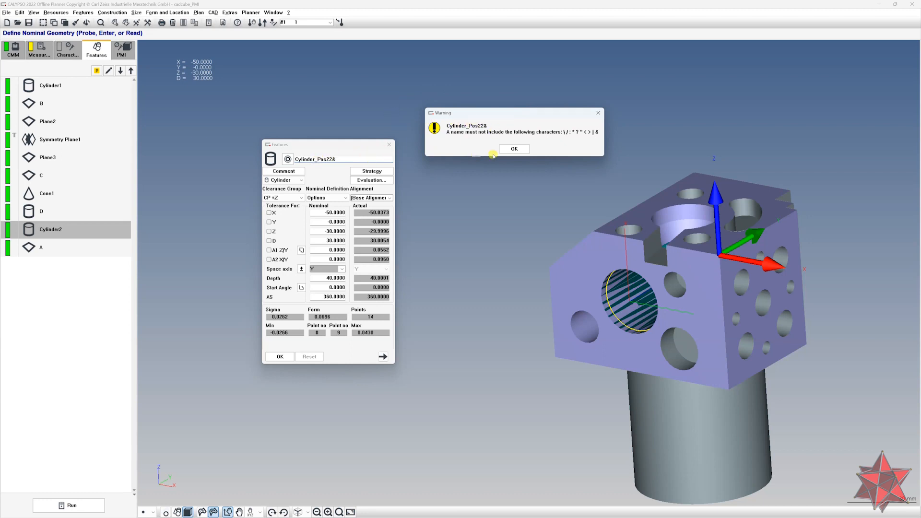
click(510, 149)
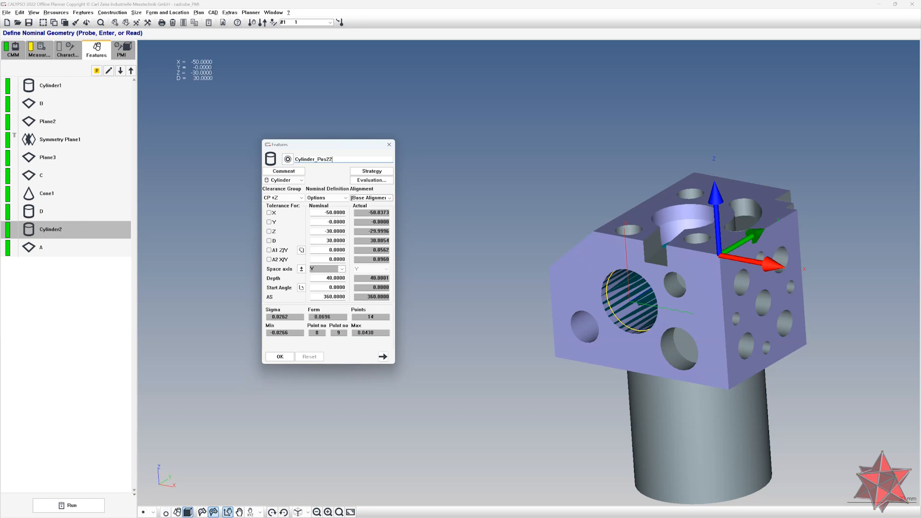
click(282, 357)
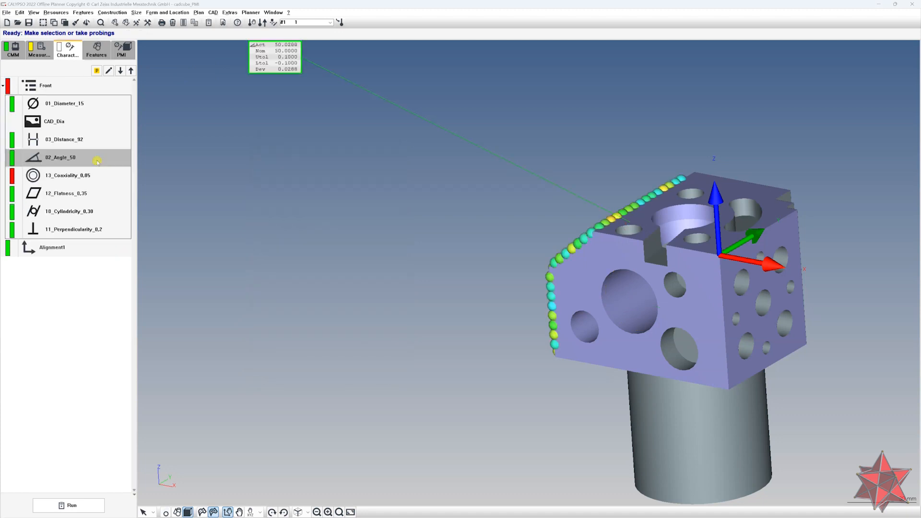
Try to rename the 02_Angle_50 characteristic by adding the invalid characters > and < to its name
double_click(96, 159)
drag(94, 84, 500, 132)
click(496, 142)
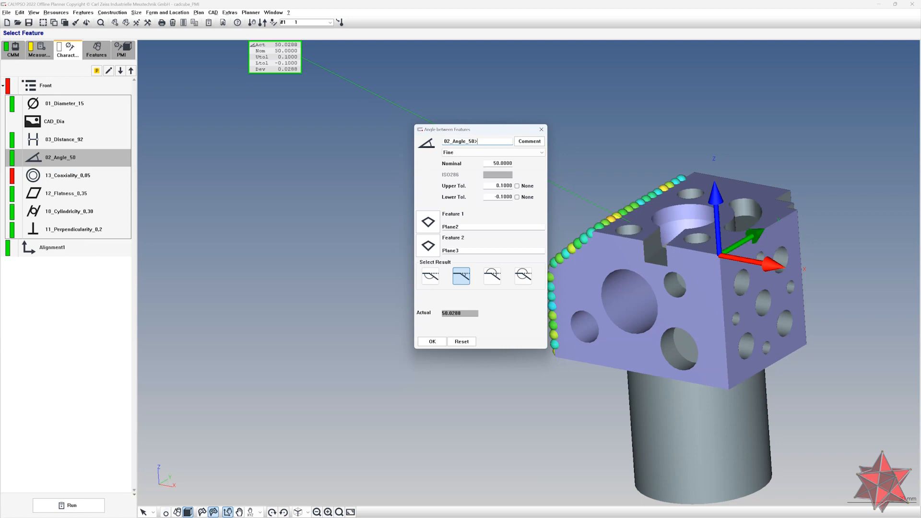
text(><)
key(Return)
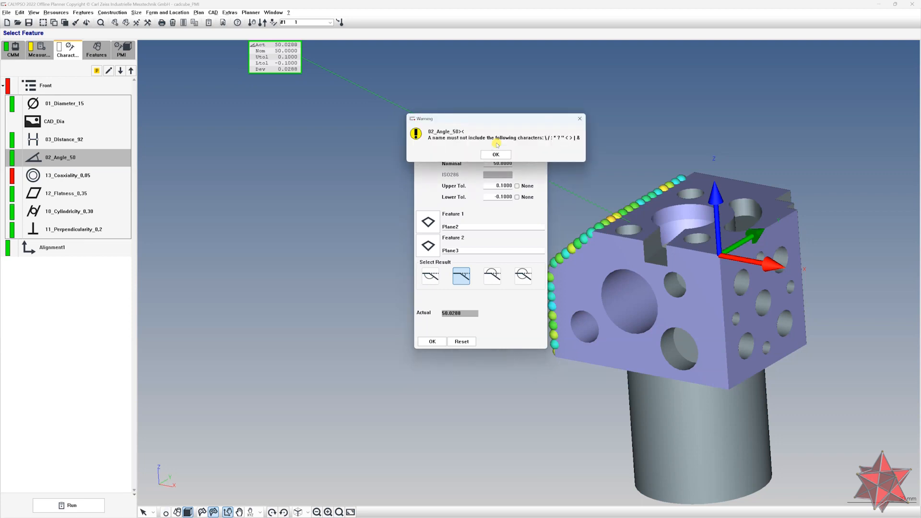
click(496, 154)
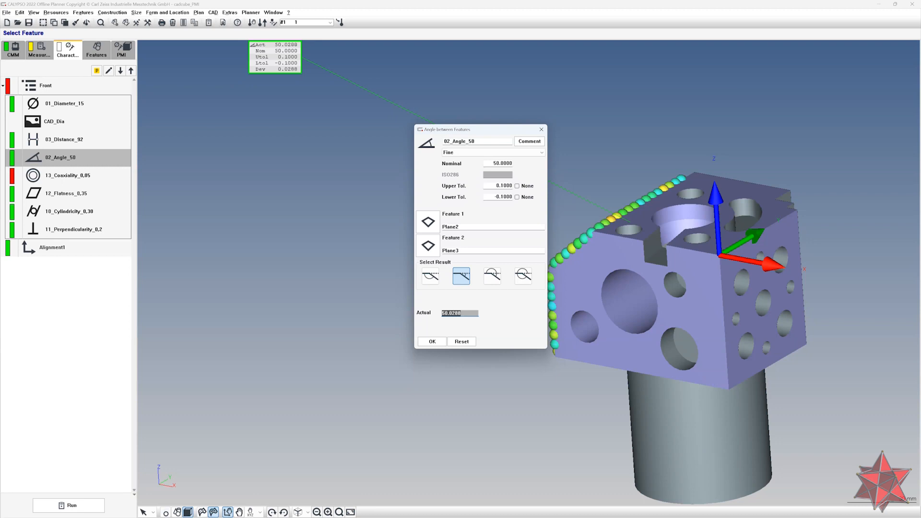
click(490, 142)
text(>)
key(Return)
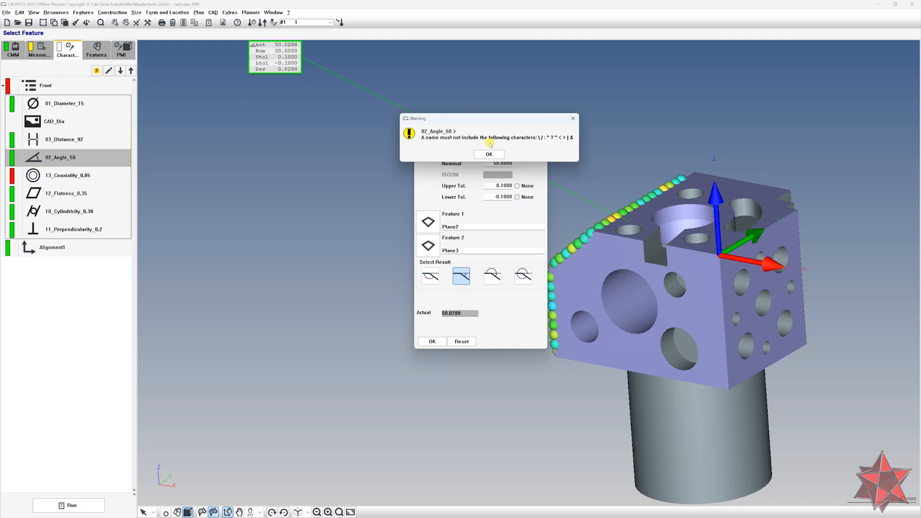
click(489, 154)
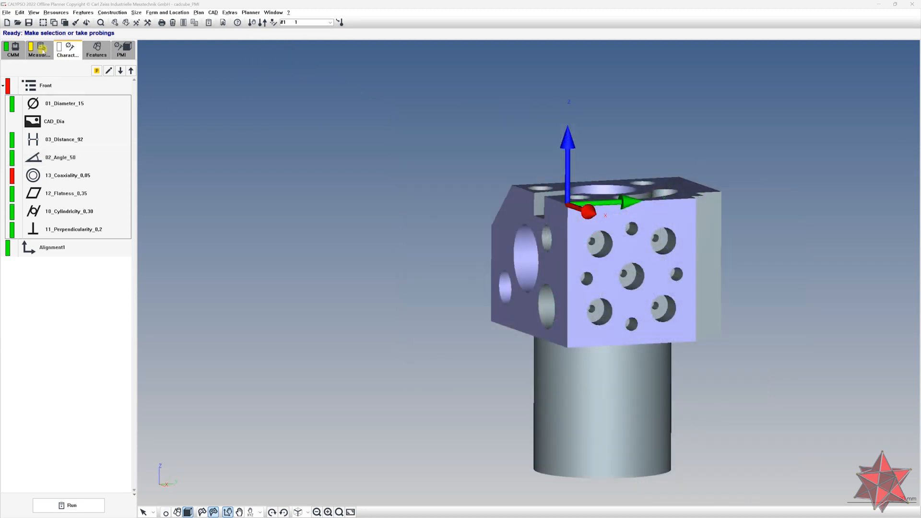
Open the base alignment's Loop settings and add a loop running from 1 to 5 with step 1
click(40, 50)
click(23, 75)
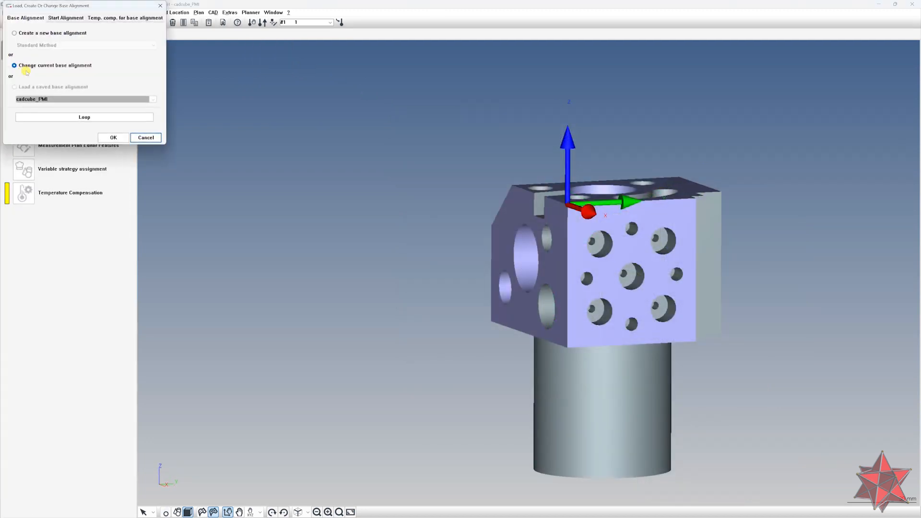
drag(76, 9, 357, 111)
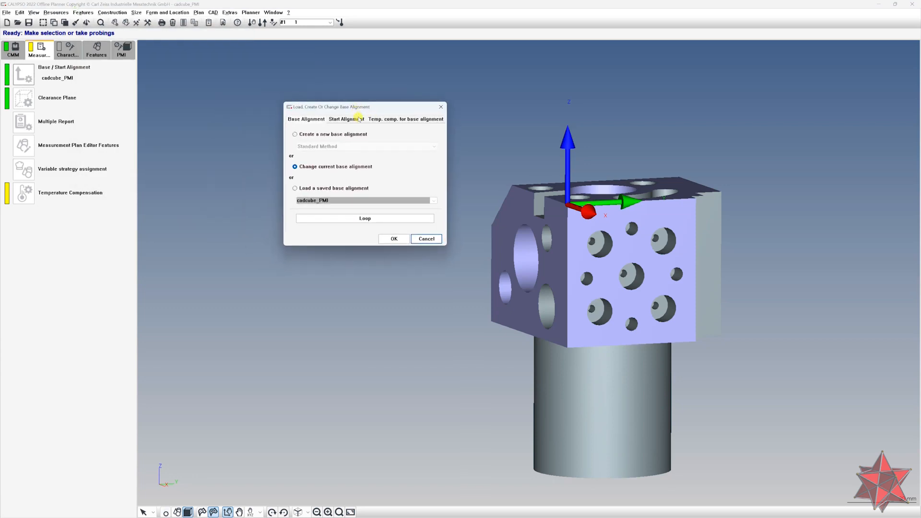
click(366, 218)
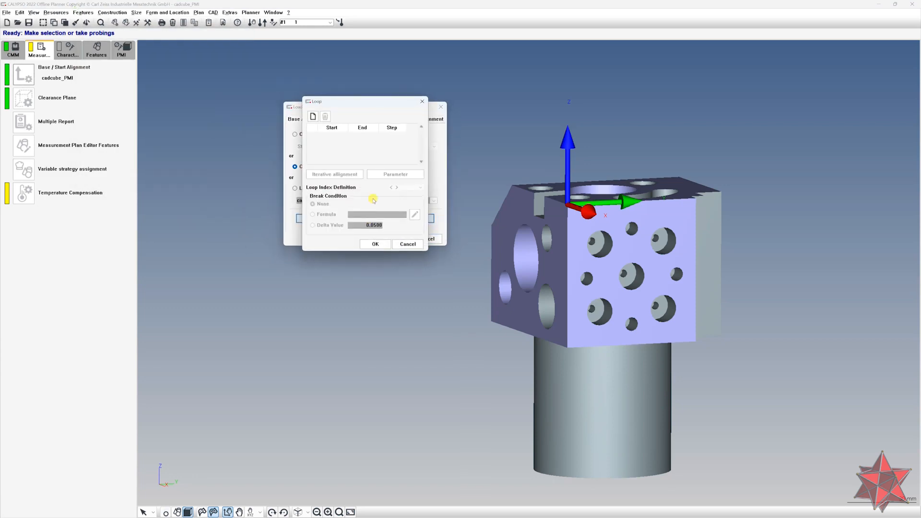
drag(362, 101, 475, 71)
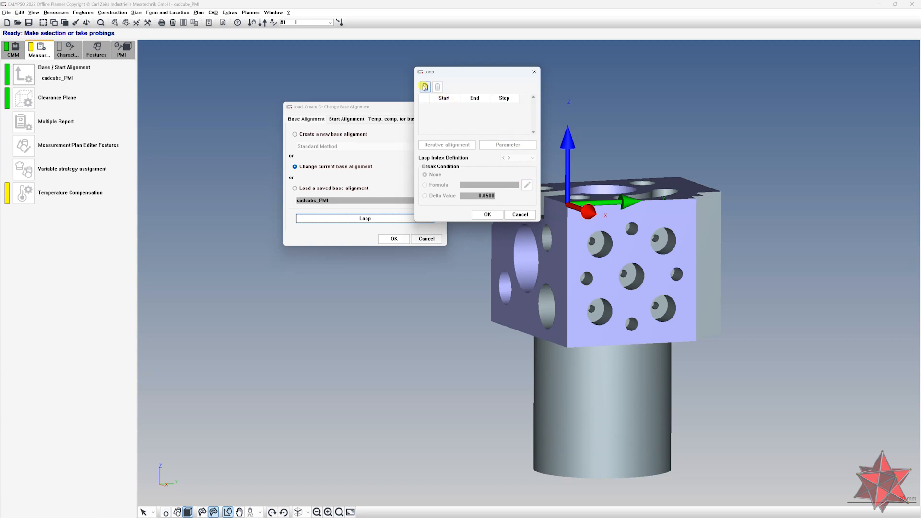
click(425, 86)
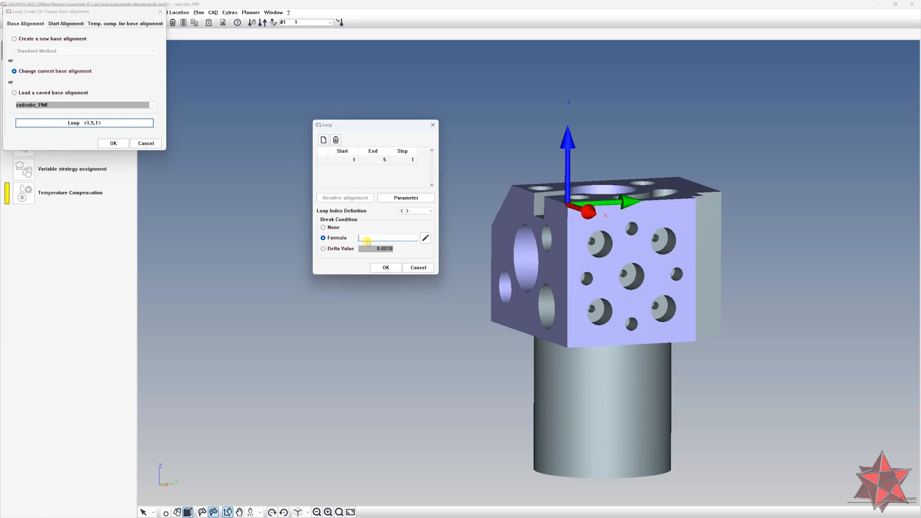
Paste a break-condition formula into the loop definition
key(ctrl+v)
key(Home)
click(325, 249)
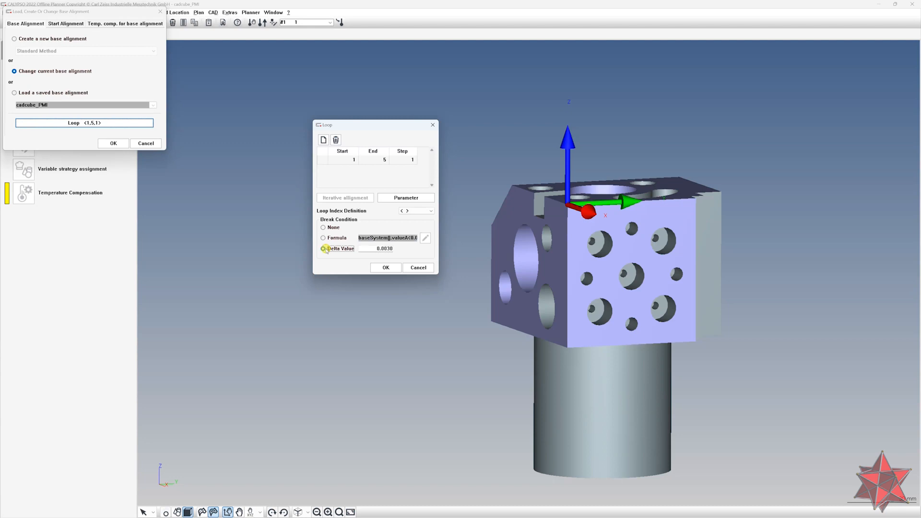
drag(376, 249, 403, 251)
click(382, 160)
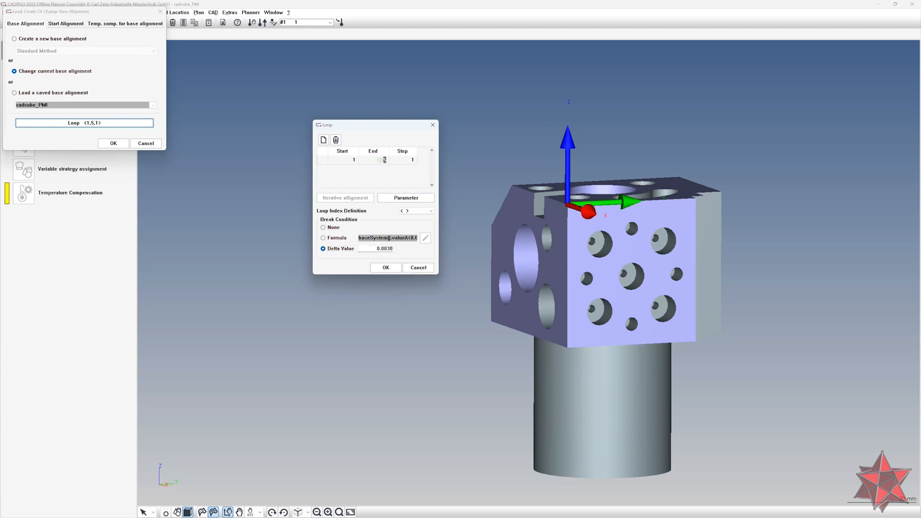
Confirm the loop, the change of the current base alignment and the Base Alignment definition
click(386, 268)
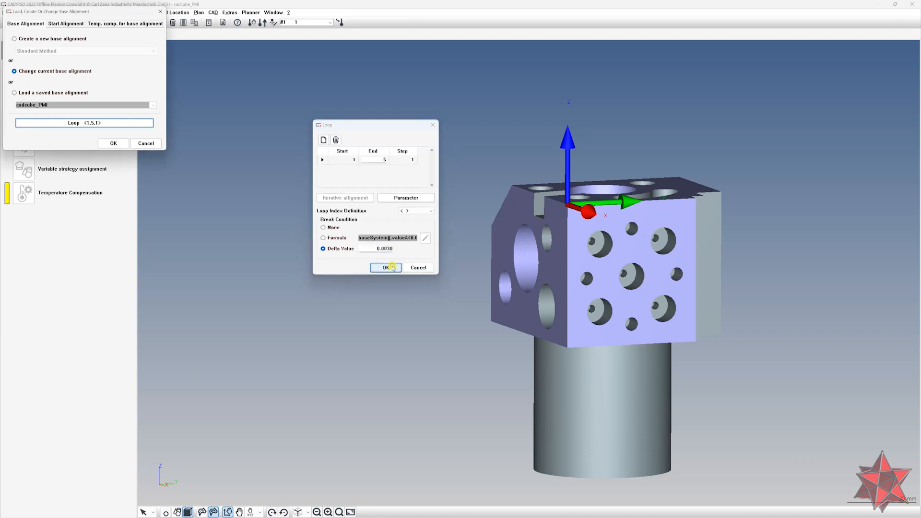
click(114, 143)
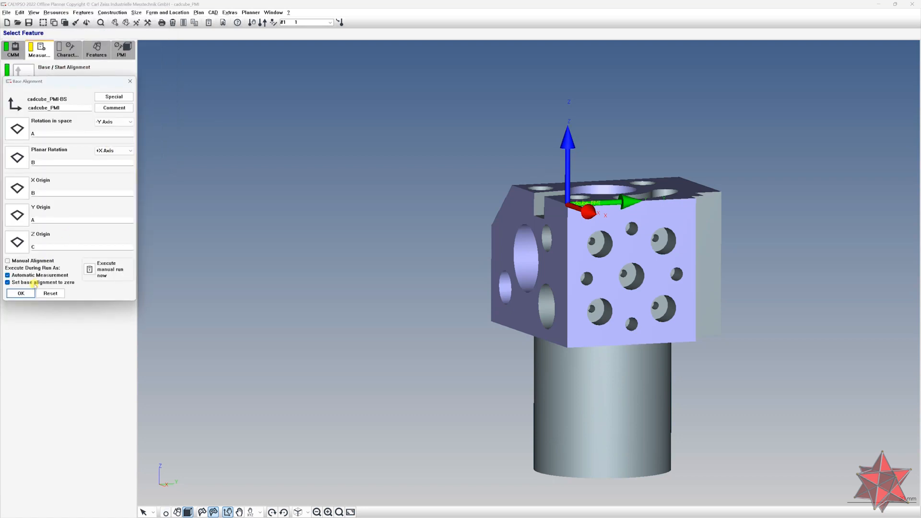
click(21, 293)
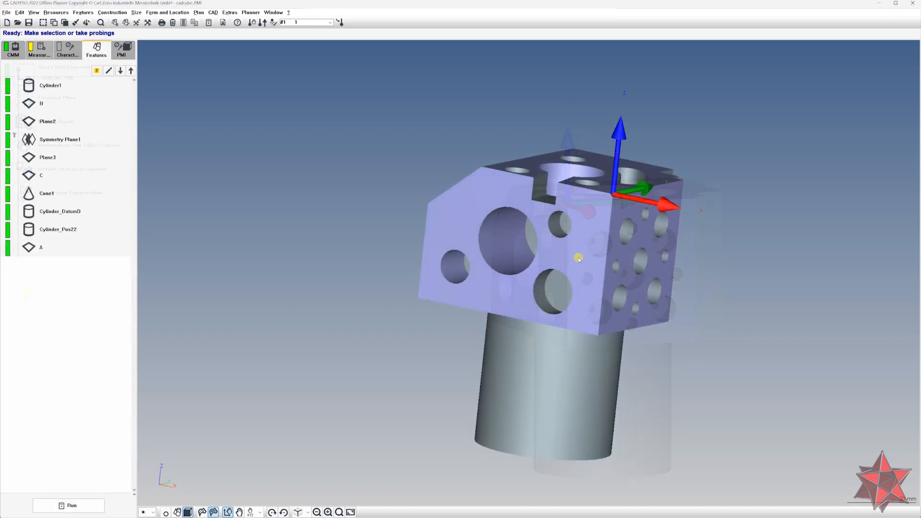
Probe points on several bores of the CAD model to let features be recognised automatically
click(488, 244)
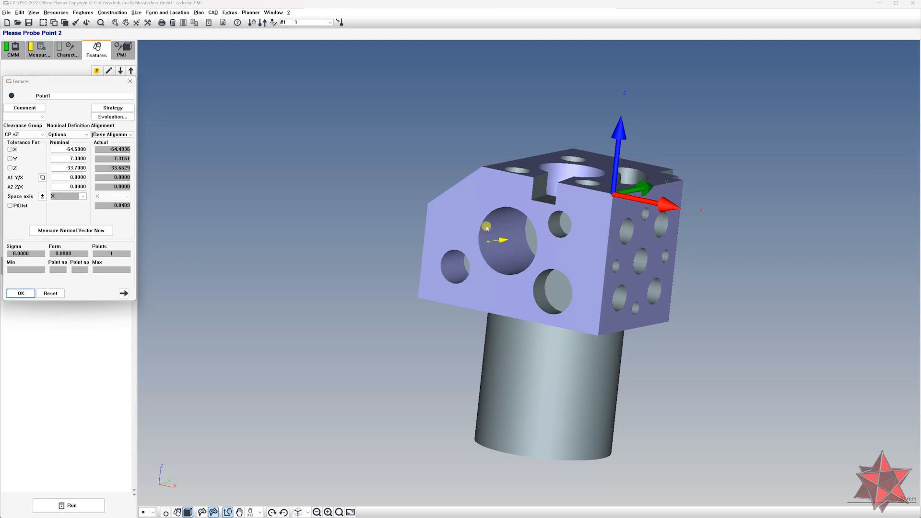
click(488, 228)
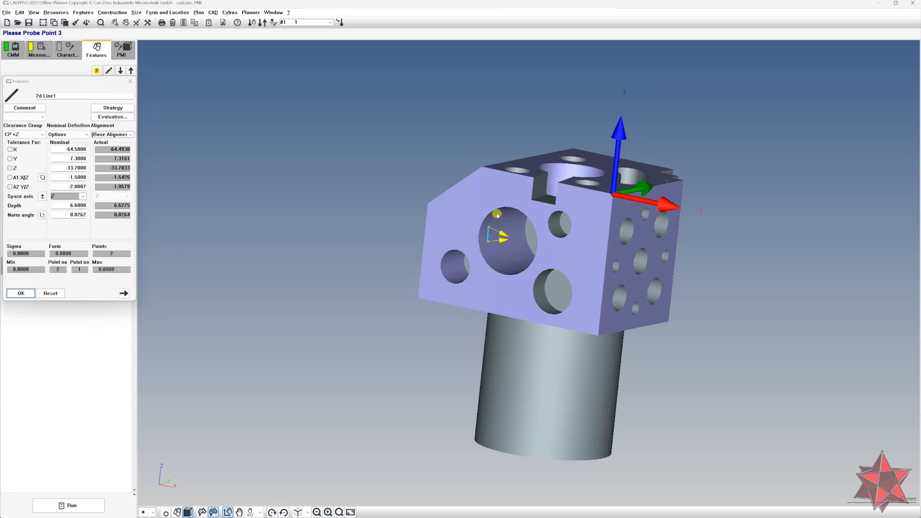
click(496, 214)
middle_drag(496, 215, 602, 178)
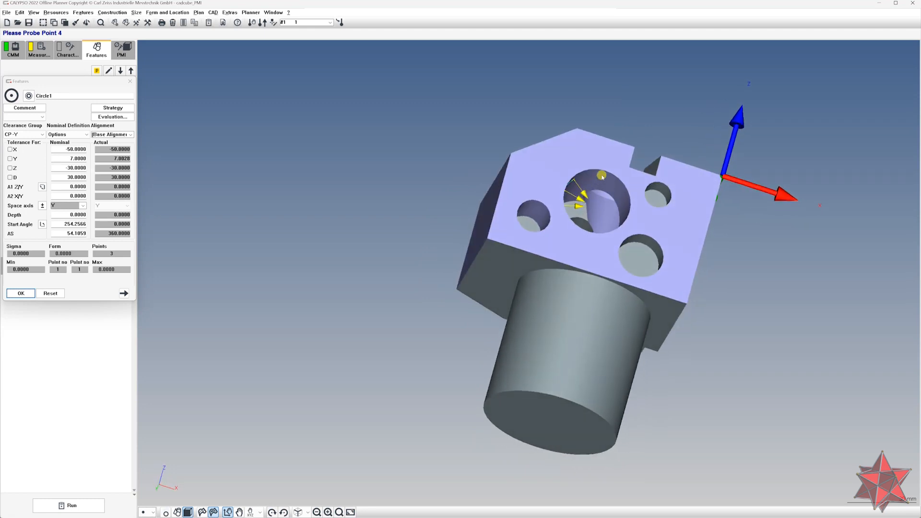
click(603, 177)
middle_drag(631, 210, 633, 273)
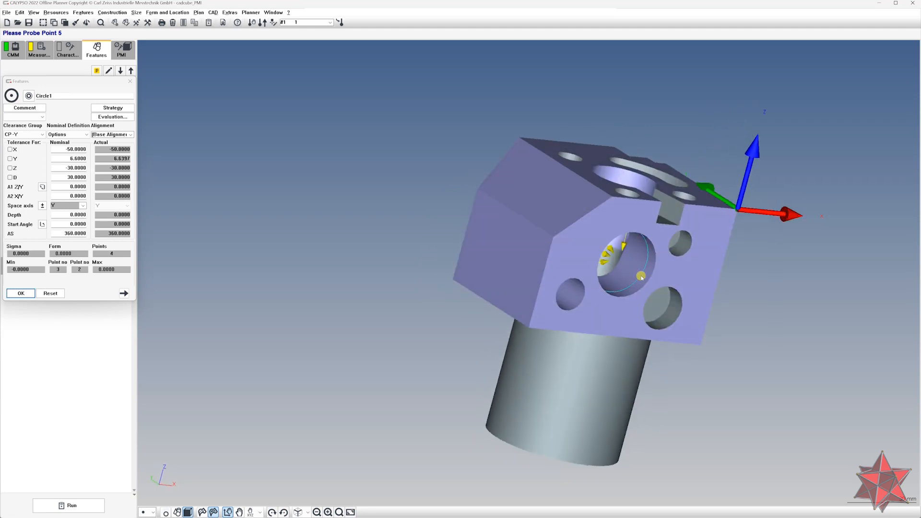
click(630, 275)
click(614, 284)
click(621, 293)
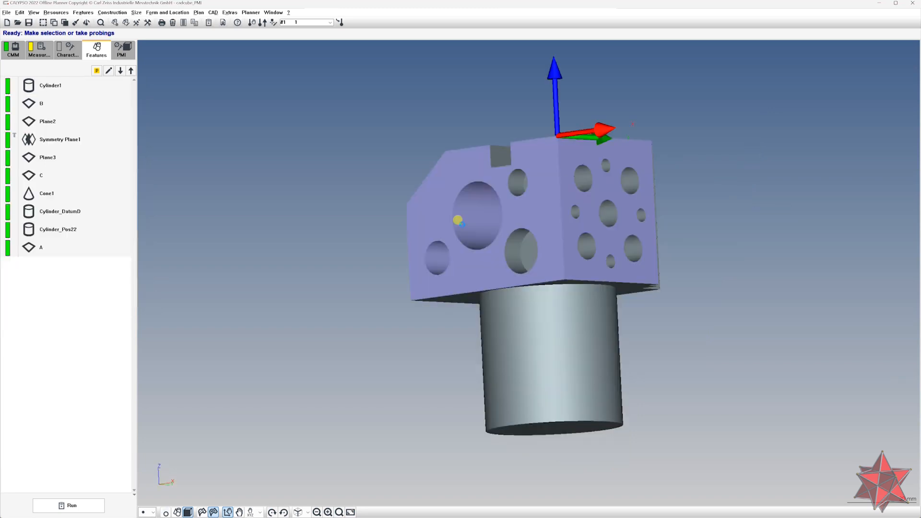
Probe four points inside the large bore on the angled face to create a new feature
click(462, 223)
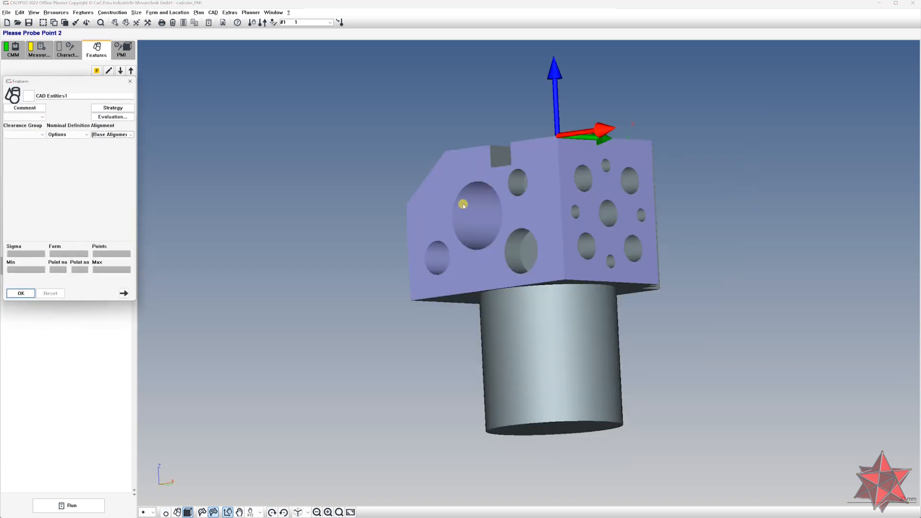
click(464, 209)
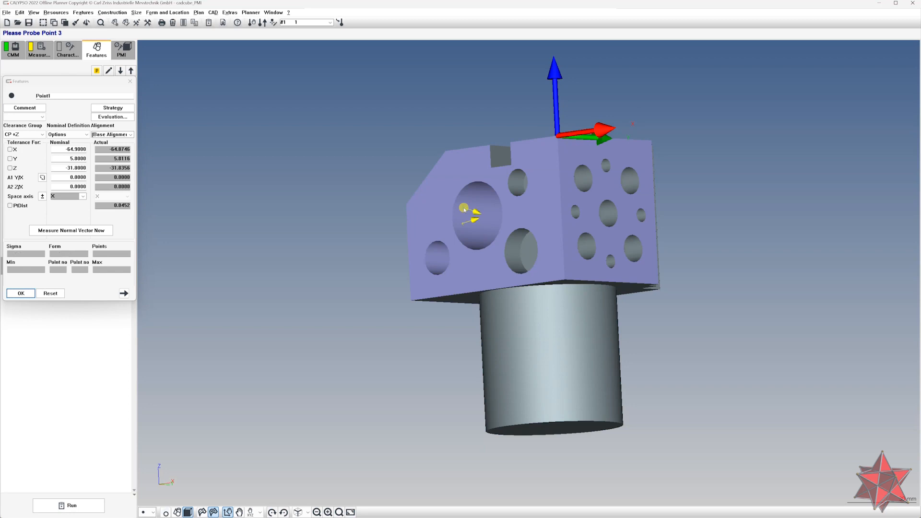
click(490, 208)
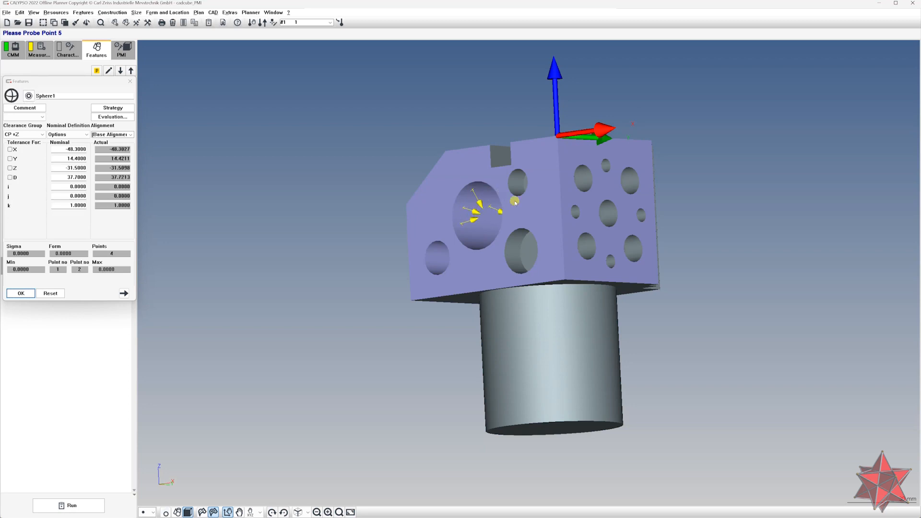
middle_drag(520, 205, 547, 219)
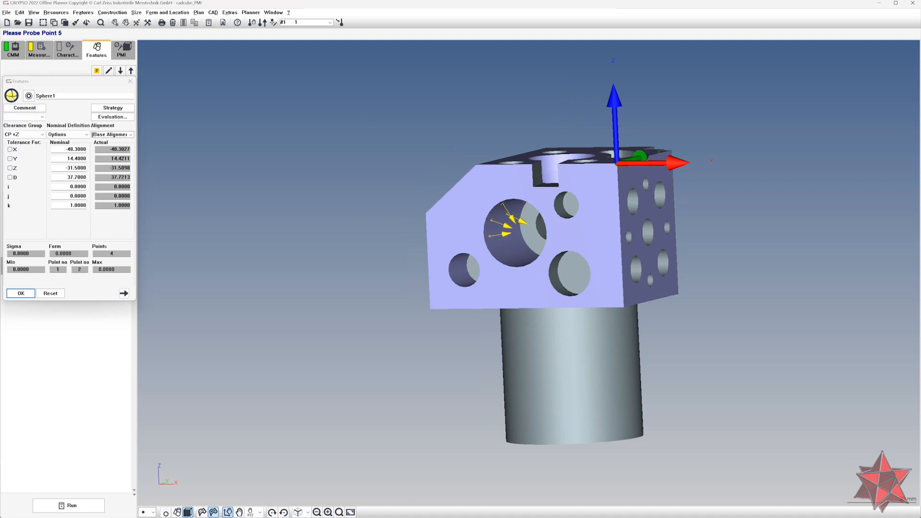
middle_drag(250, 157, 234, 163)
Change the recognised feature's type to Cylinder and probe another point inside the bore
click(41, 116)
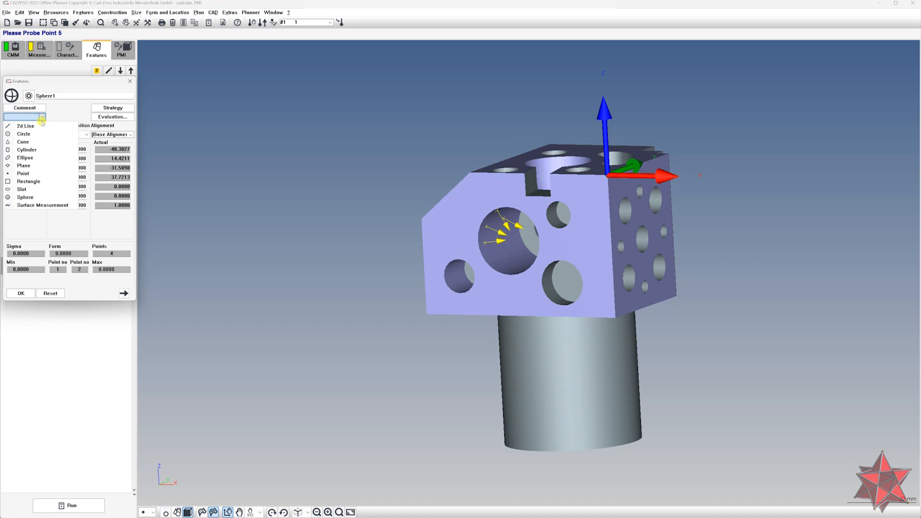
click(57, 150)
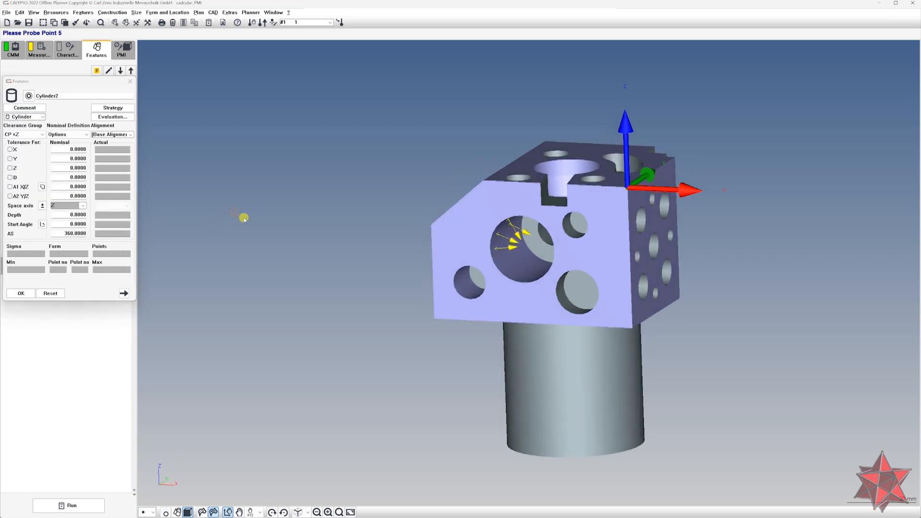
drag(95, 83, 194, 86)
mouse_move(380, 175)
middle_down()
mouse_move(399, 164)
mouse_move(376, 174)
middle_up()
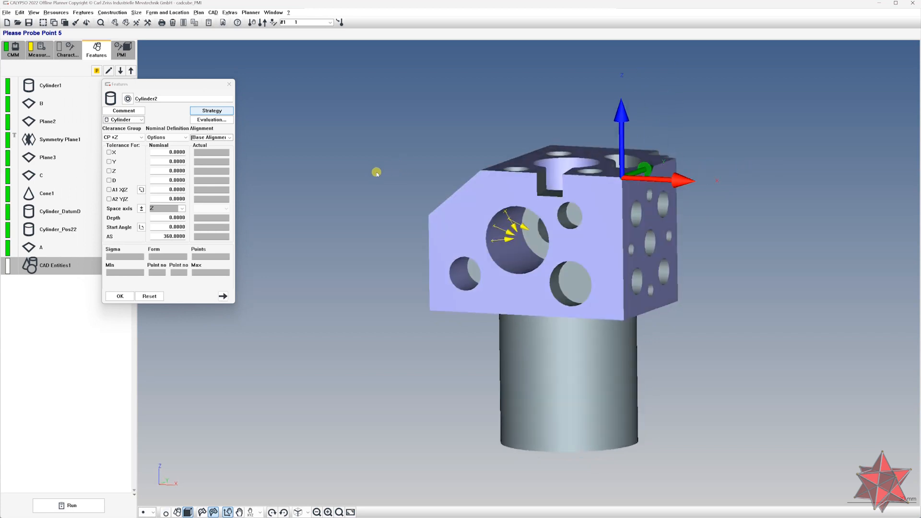
click(522, 259)
middle_drag(530, 275, 581, 280)
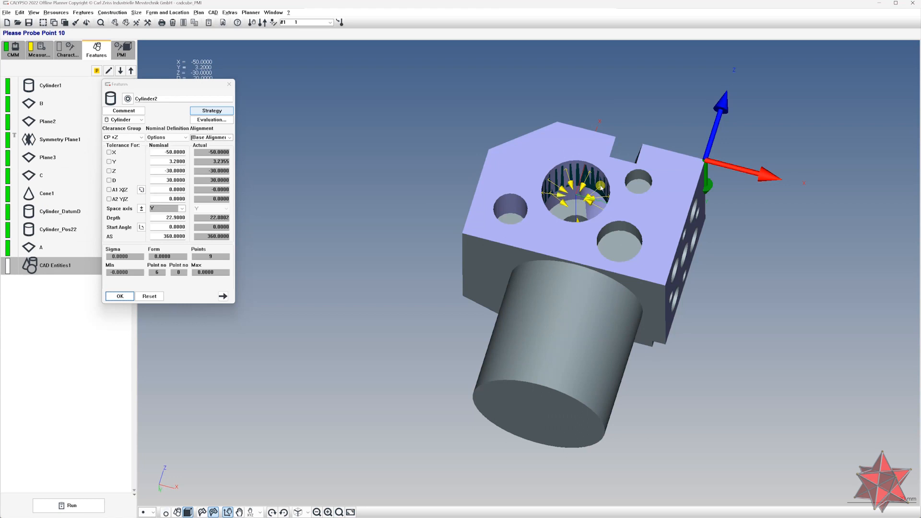
click(601, 187)
middle_drag(618, 206, 585, 268)
middle_drag(447, 280, 488, 211)
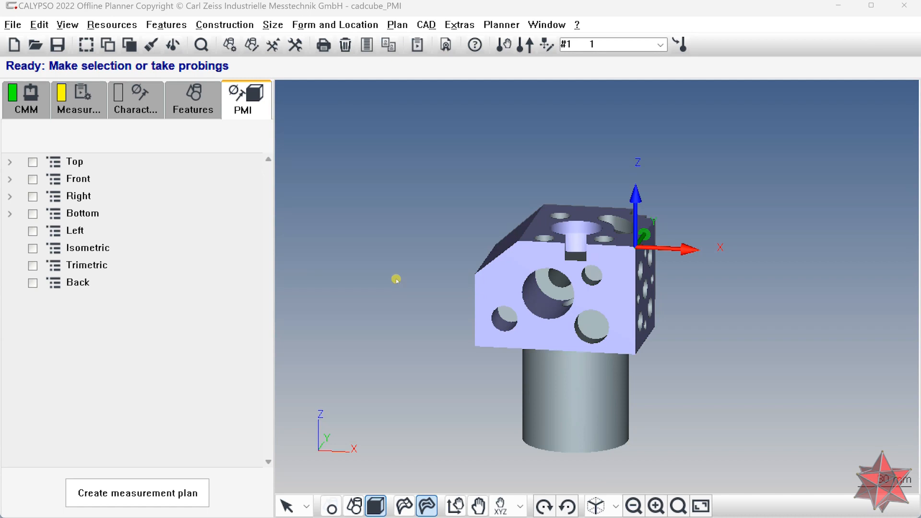
drag(485, 277, 443, 255)
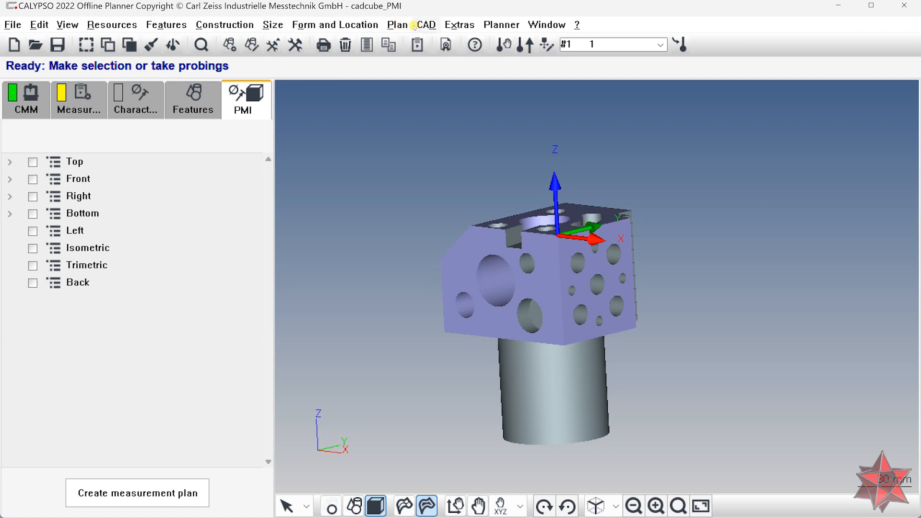
Choose Subsequent Evaluation for the measurement plan
click(397, 25)
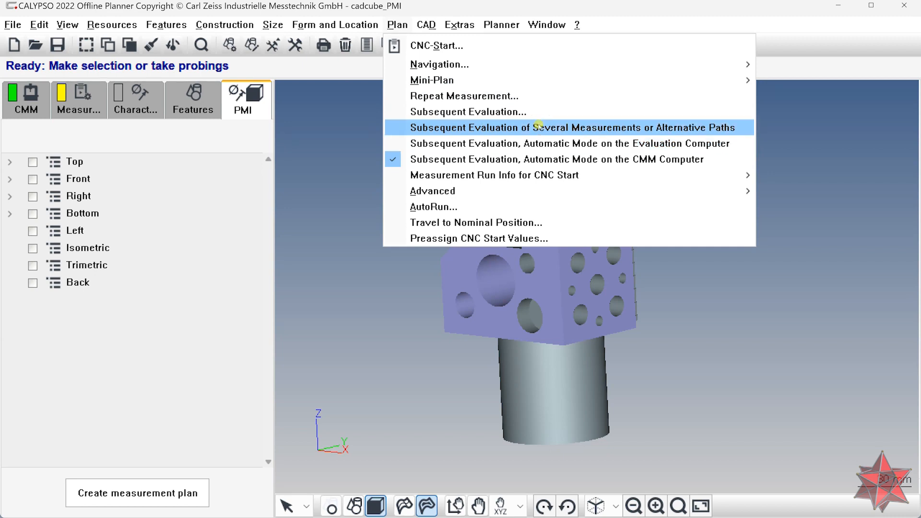
click(300, 150)
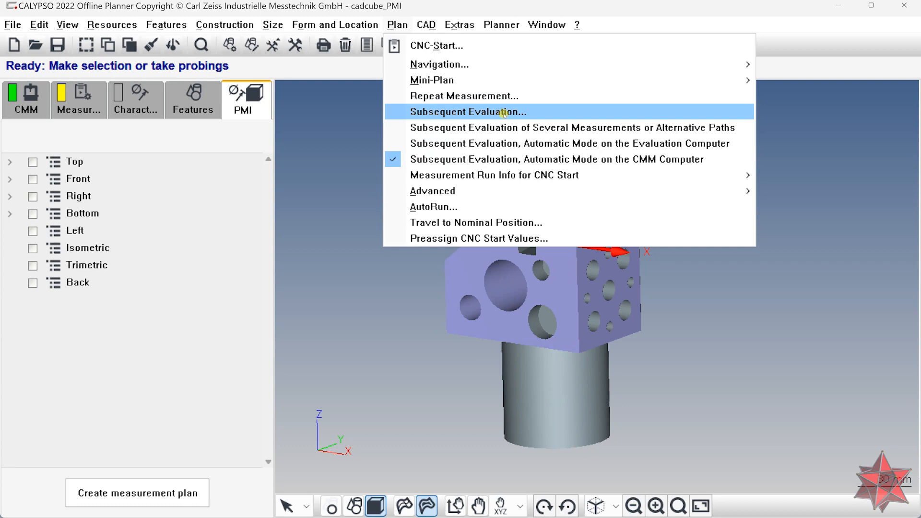
click(549, 113)
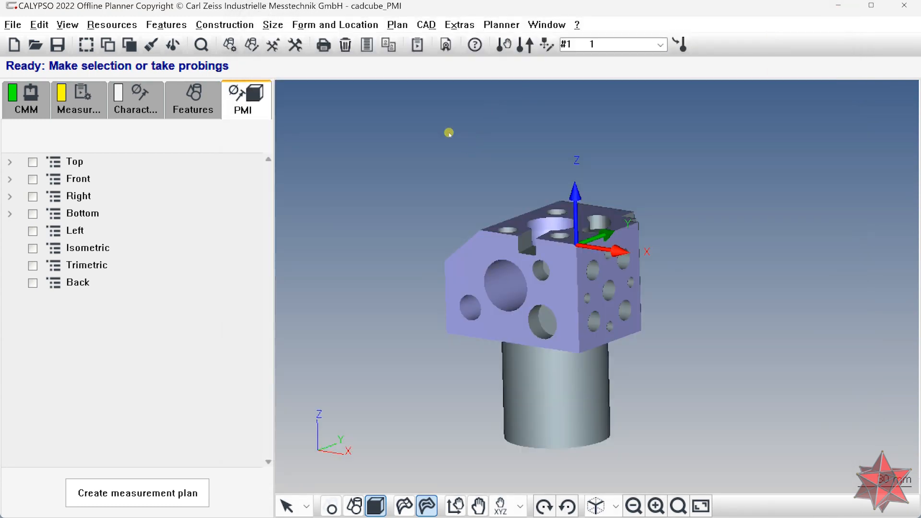
Open the Miscellaneous system settings and confirm the licence options, including Autom. subsequent evaluation
middle_drag(429, 205, 510, 204)
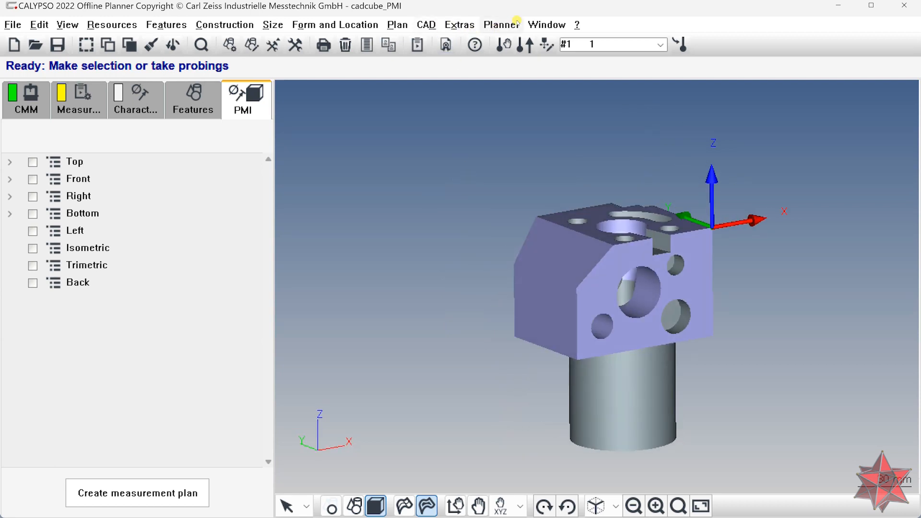
click(460, 25)
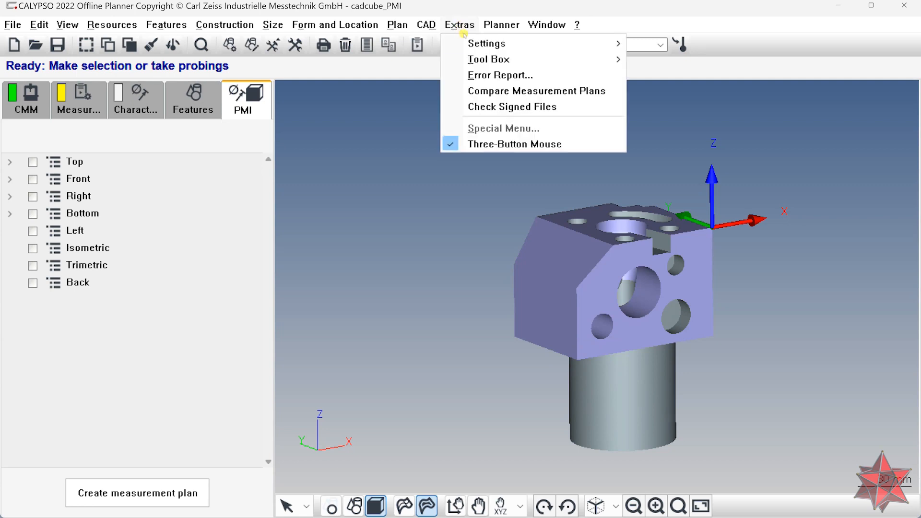
mouse_move(489, 46)
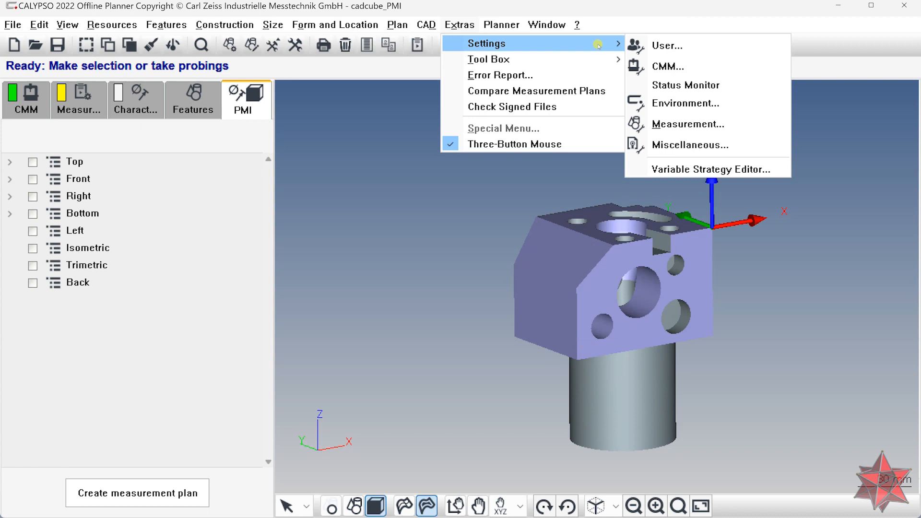
click(691, 145)
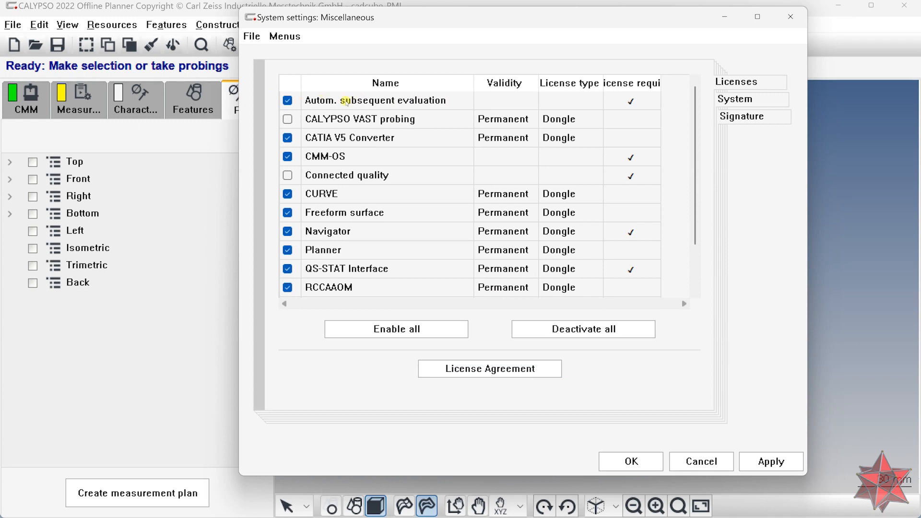
click(631, 461)
click(638, 475)
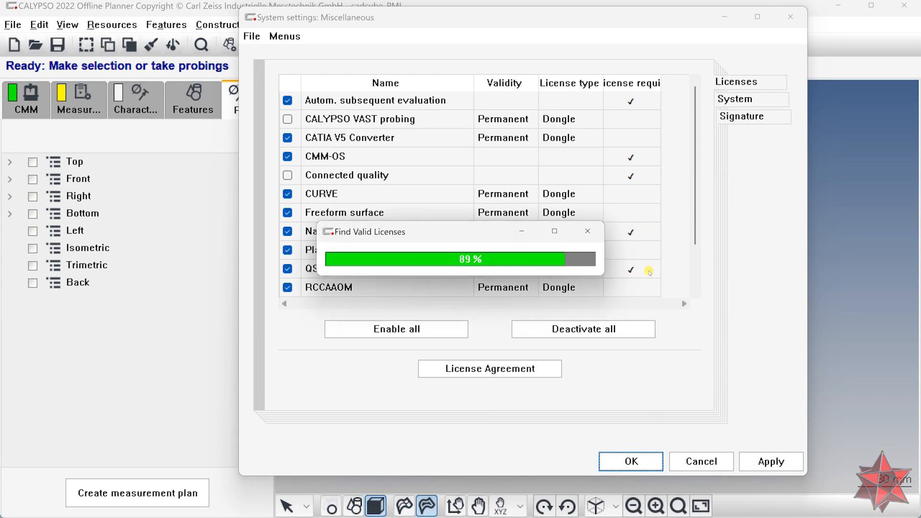
Switch on subsequent evaluation automatic mode on the CMM computer, with the directory C:\Users\Public\Documents\Zeiss\CALYPSO 7.4\workarea\auto_subsequ_eval
click(402, 25)
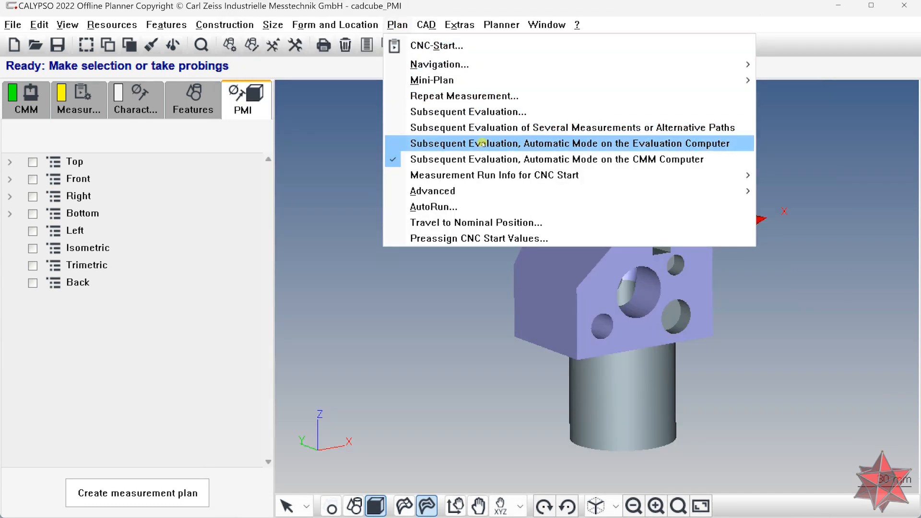
click(485, 160)
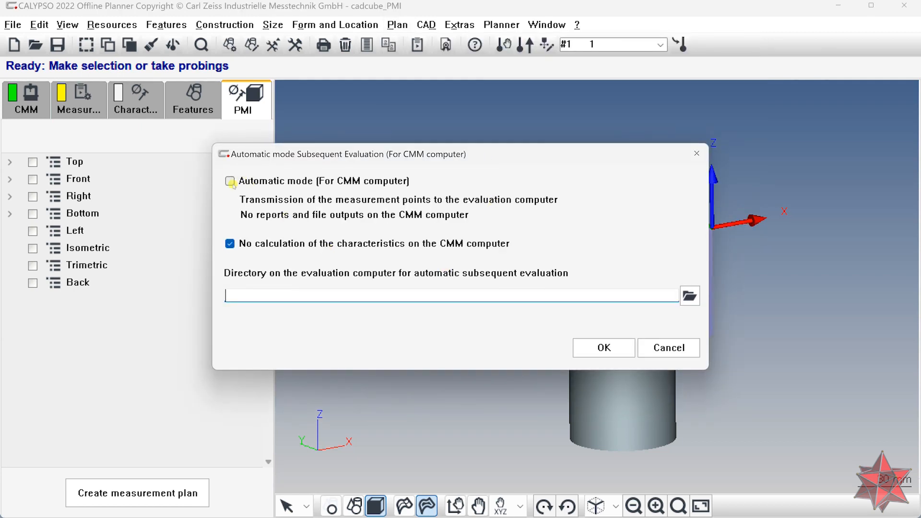
click(230, 182)
click(298, 298)
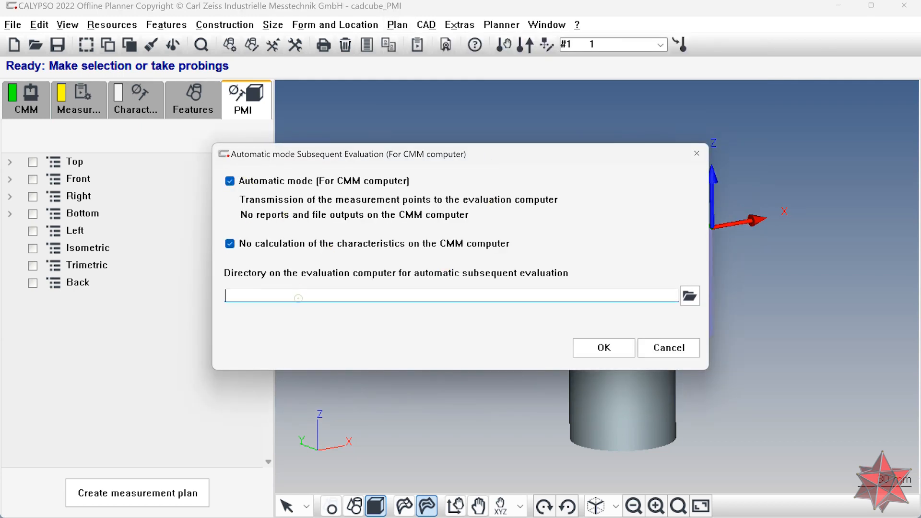
click(691, 297)
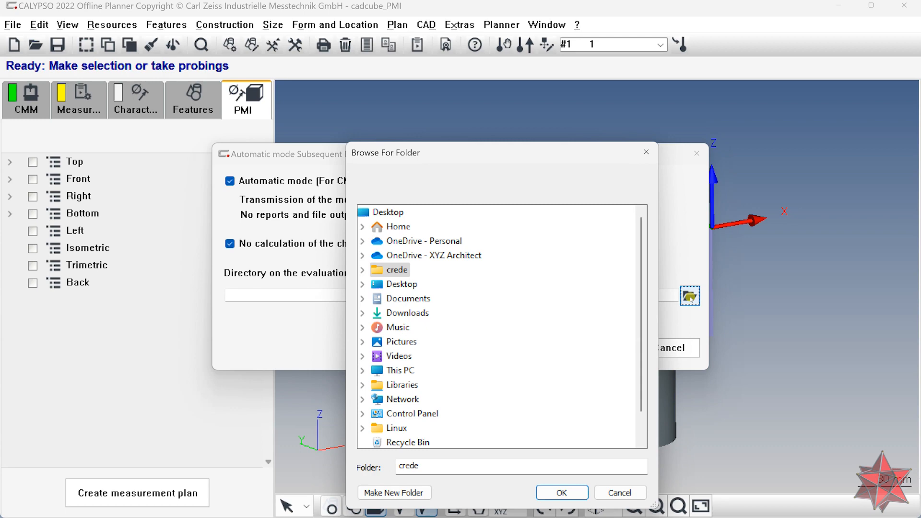
drag(508, 151, 623, 64)
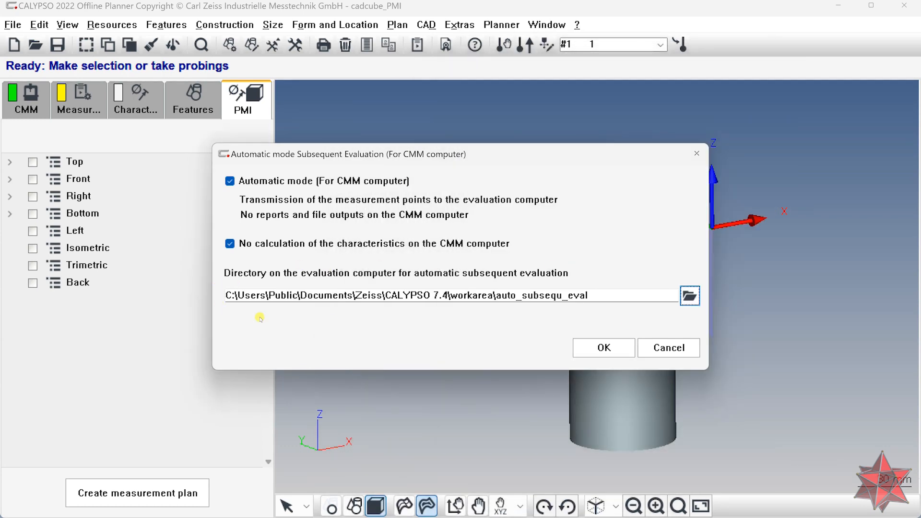
click(601, 346)
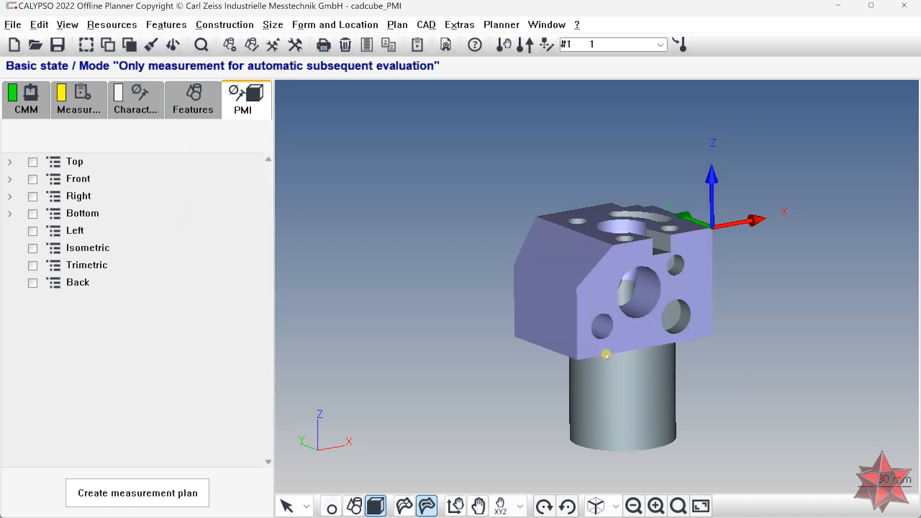
Start subsequent evaluation automatic mode on the evaluation computer and exit it again
drag(616, 359, 644, 353)
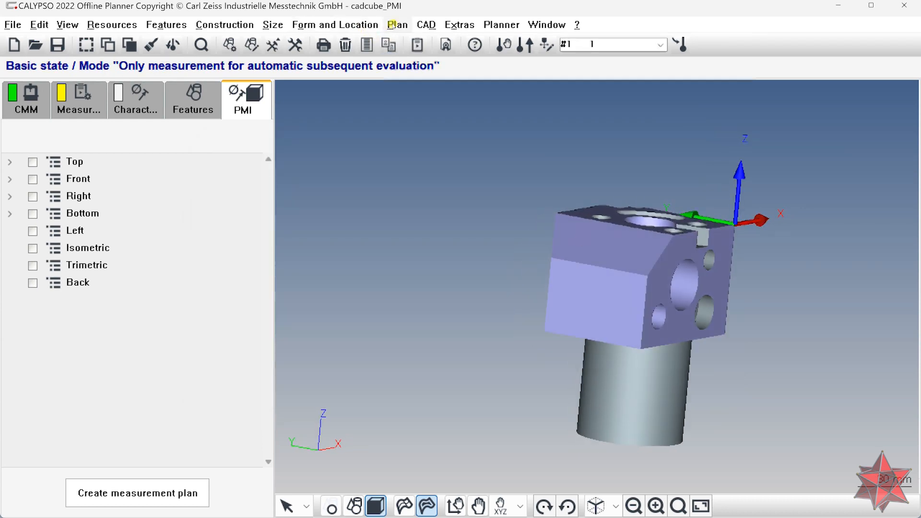
click(396, 25)
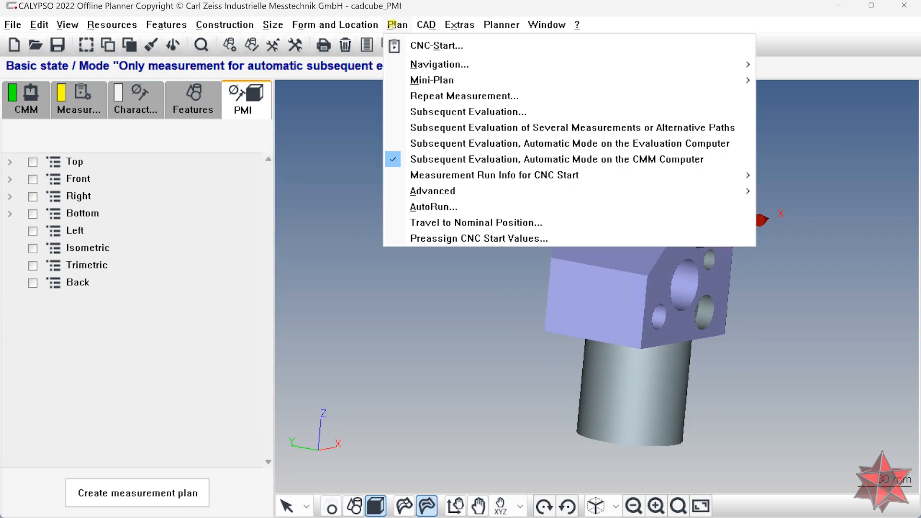
click(498, 144)
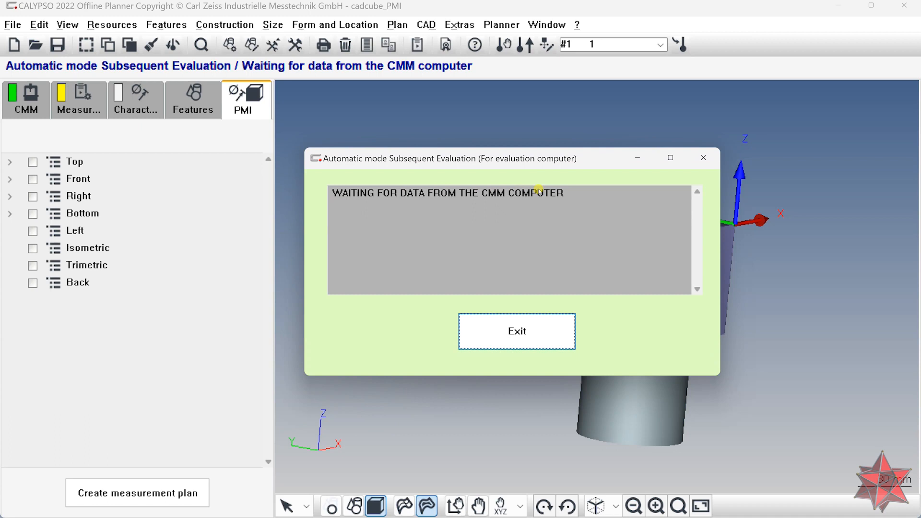
click(522, 334)
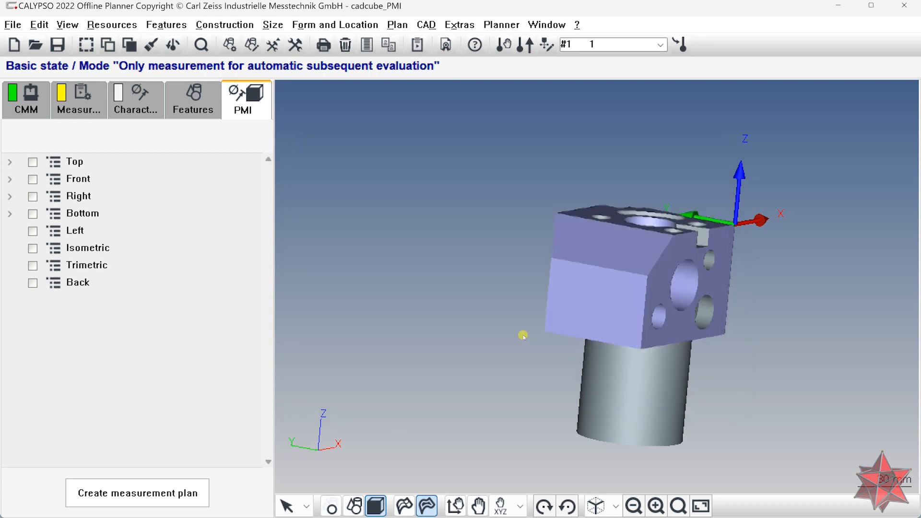
middle_drag(523, 335, 387, 334)
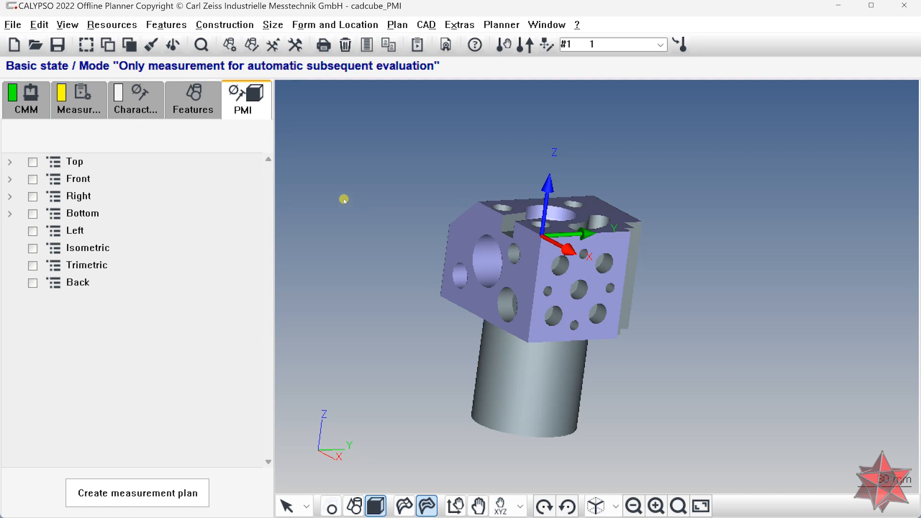
click(33, 162)
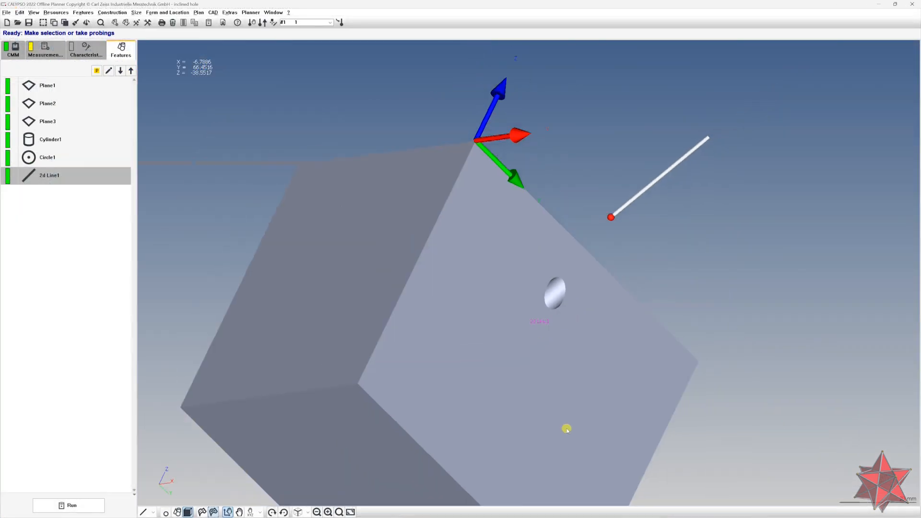
Open the Clearance Data in the strategy of the 2d Line1 feature and accept it
drag(610, 408, 581, 393)
scroll(581, 393, down, 3)
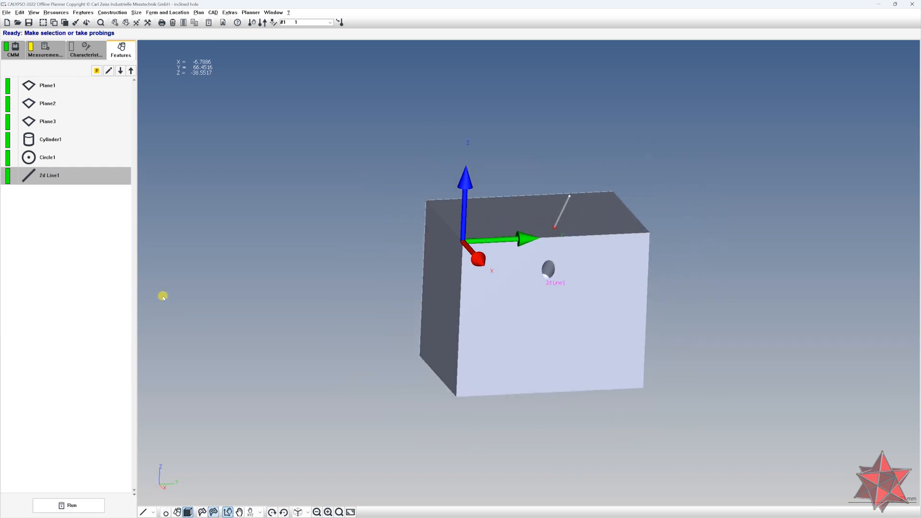
click(67, 275)
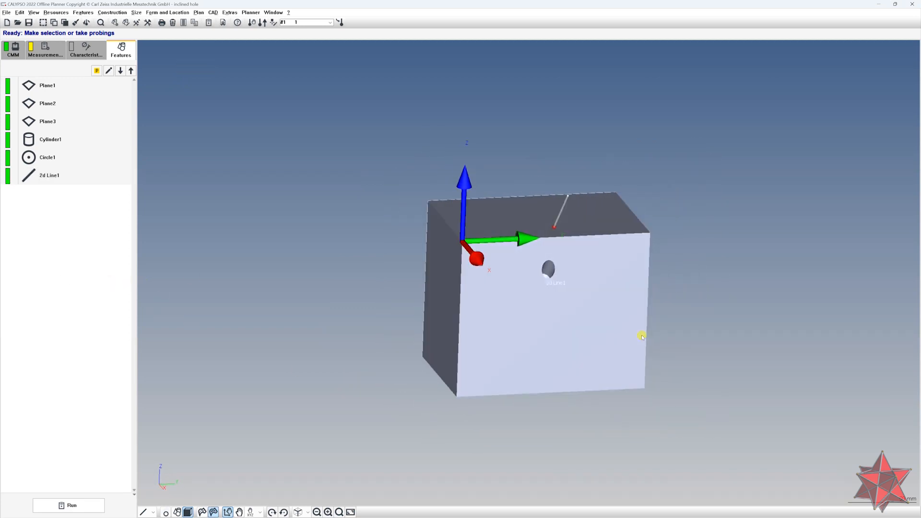
drag(718, 332, 712, 371)
drag(641, 331, 723, 321)
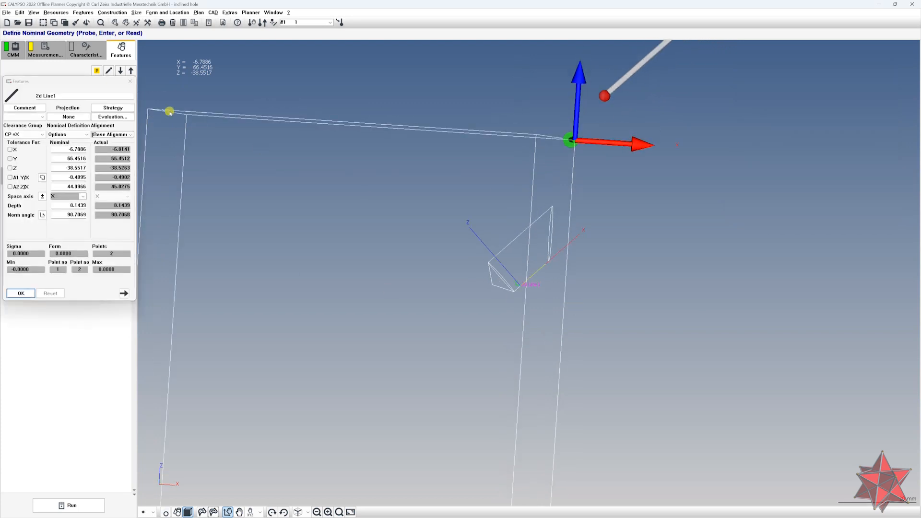
click(124, 109)
mouse_move(413, 189)
mouse_down()
mouse_move(401, 199)
mouse_move(388, 186)
mouse_up()
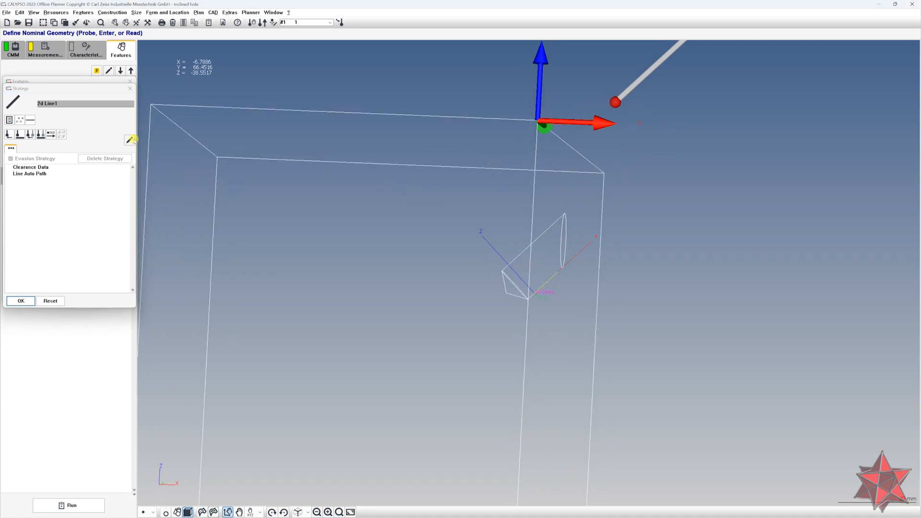
double_click(39, 168)
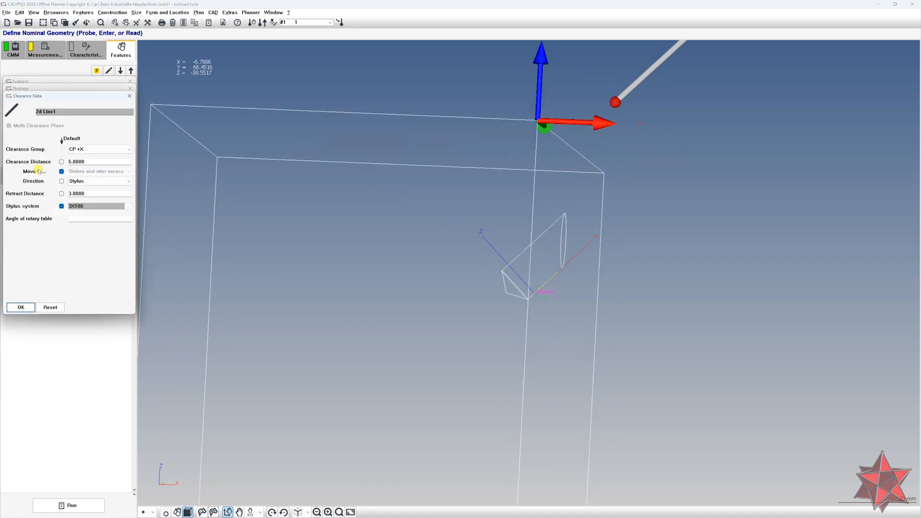
click(88, 183)
click(87, 182)
double_click(89, 162)
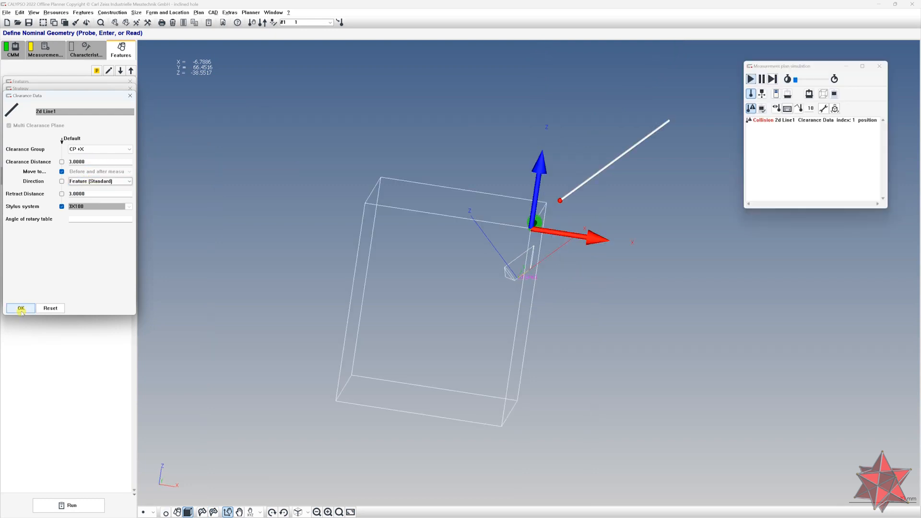
click(20, 308)
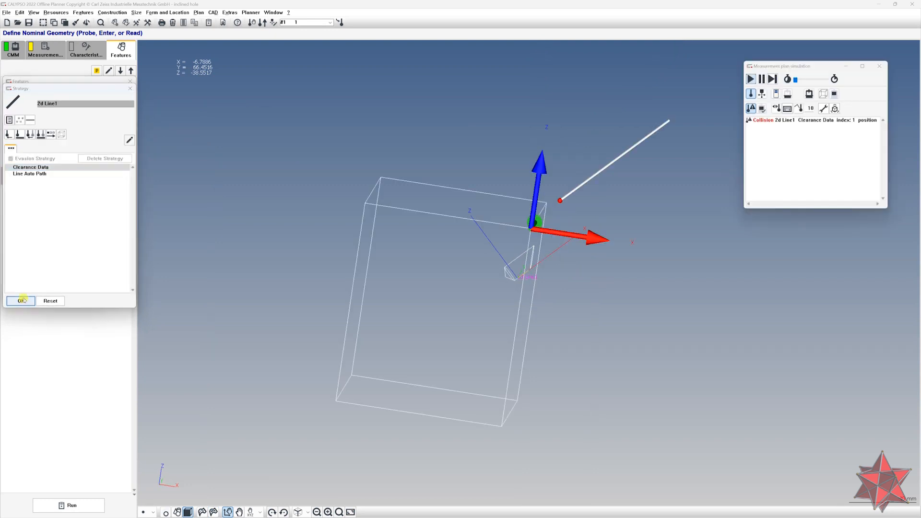
Set the clearance distance and retract distance of 2d Line1 to 40 mm and accept
click(20, 301)
click(21, 292)
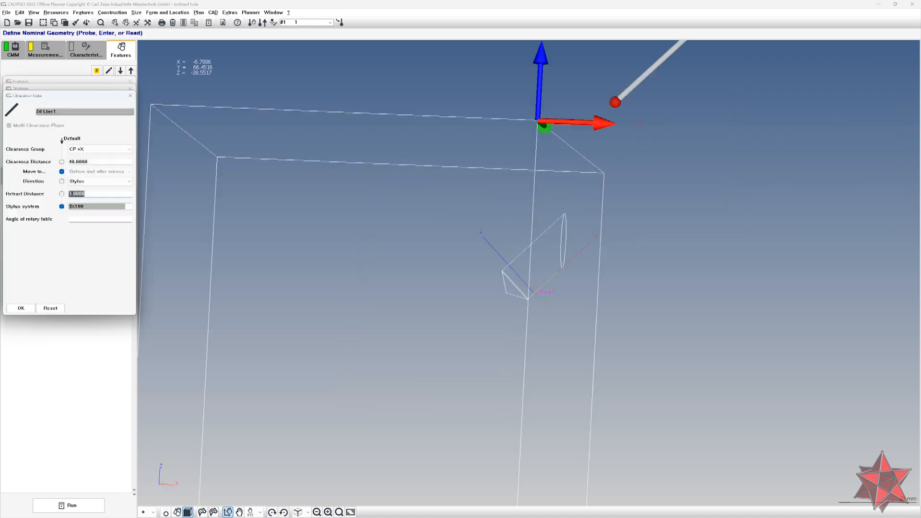
text(40.0000)
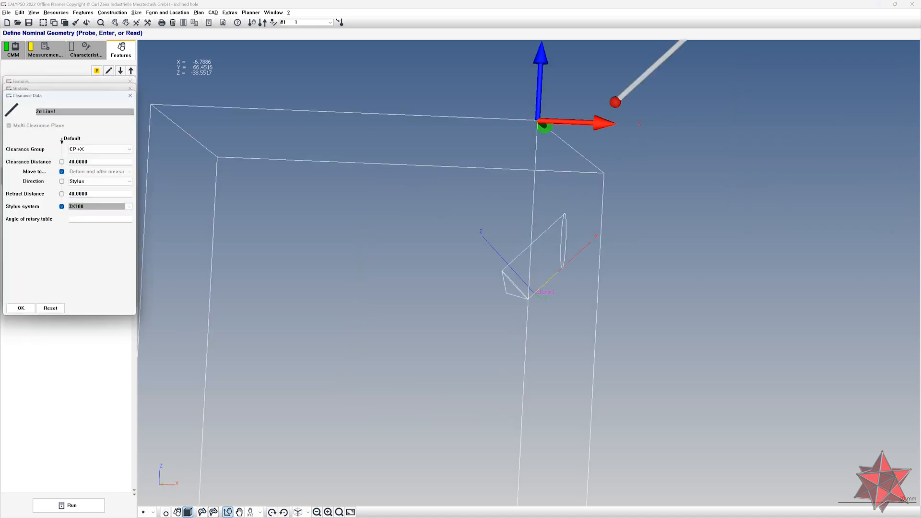
click(21, 308)
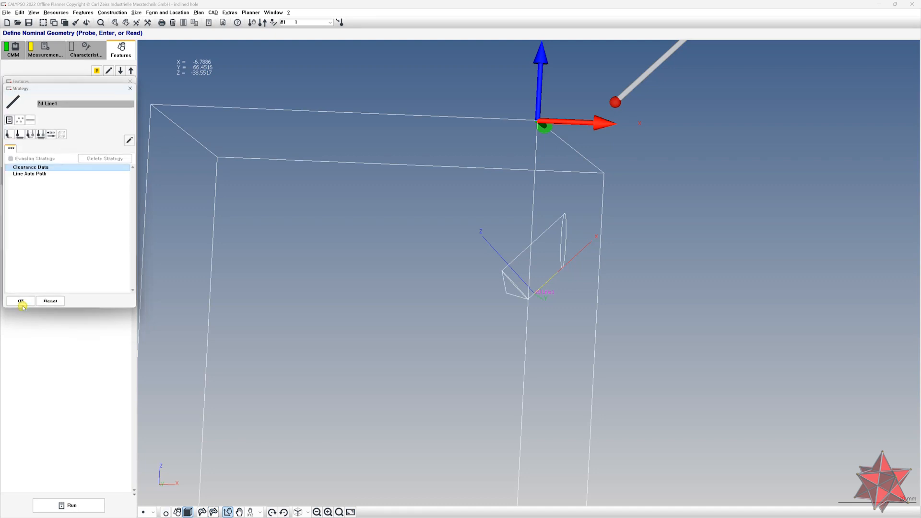
Show the clearance positions of 2d Line1 in the measurement plan simulation and close the strategy
click(214, 13)
click(466, 301)
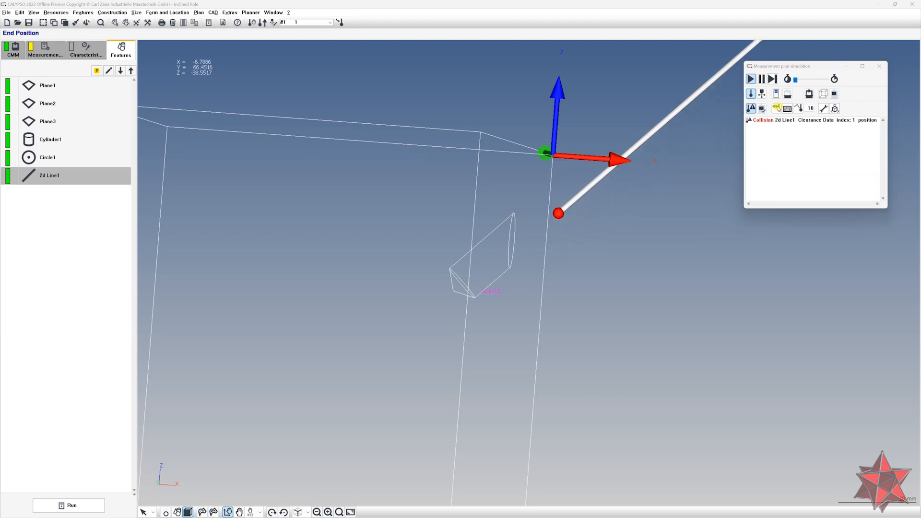
click(777, 107)
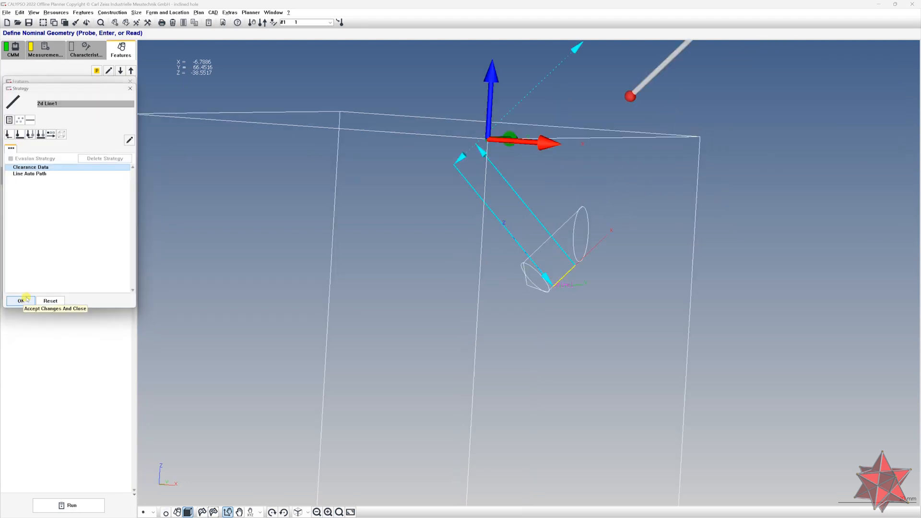
click(21, 301)
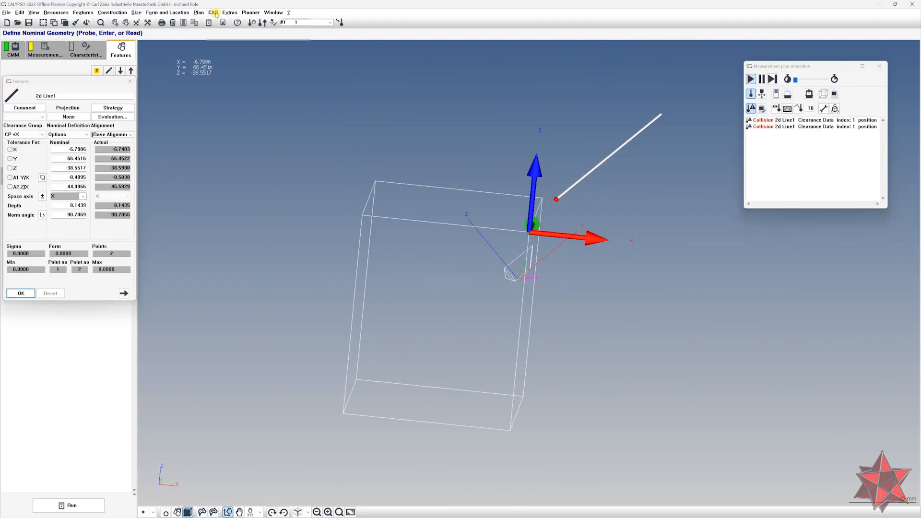
In the CAD settings' Strategy page, enable Clearance Positions and Display strategy when selecting a feature
click(214, 12)
click(249, 102)
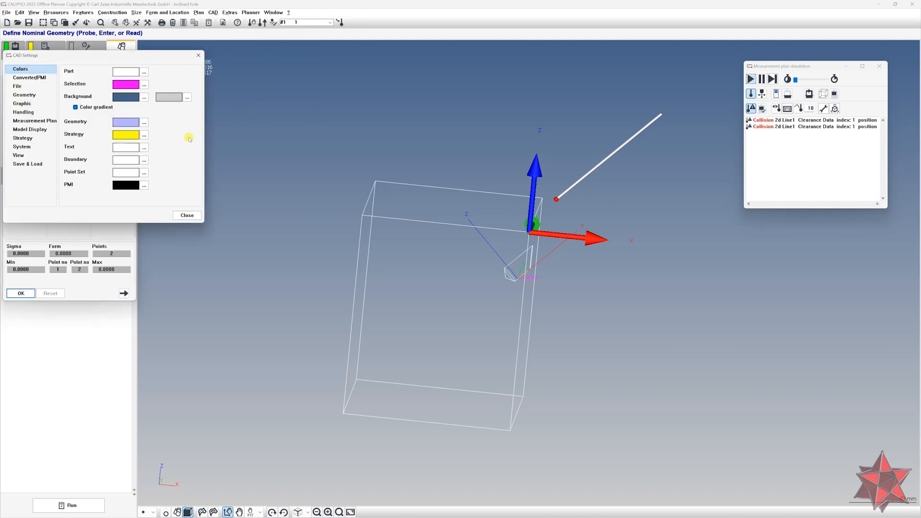
click(22, 147)
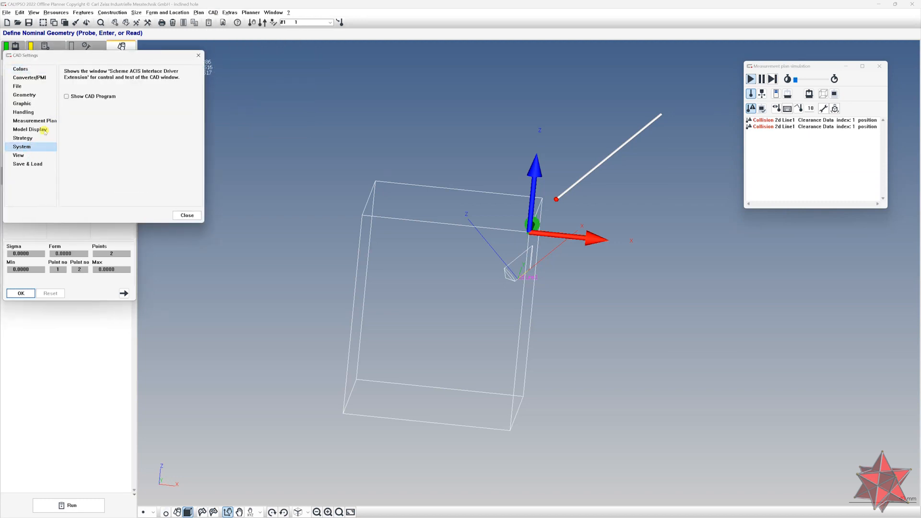
click(23, 139)
click(83, 101)
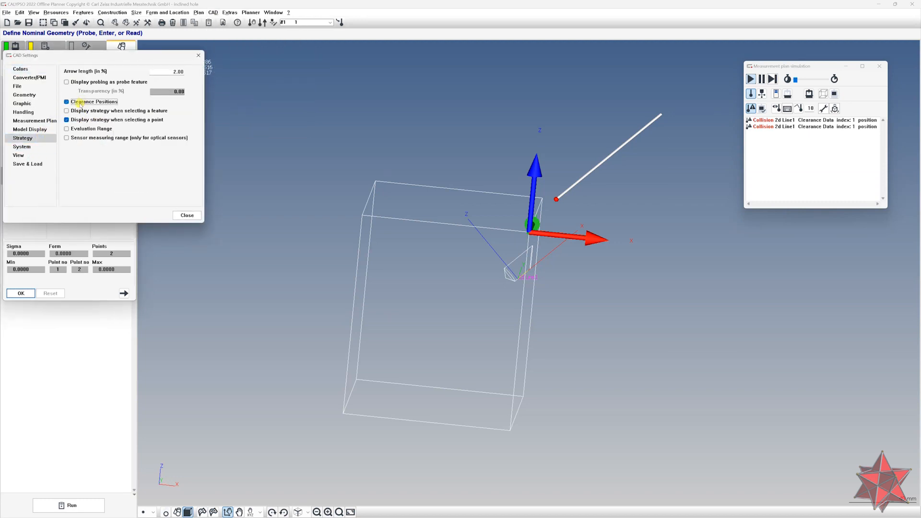
click(118, 111)
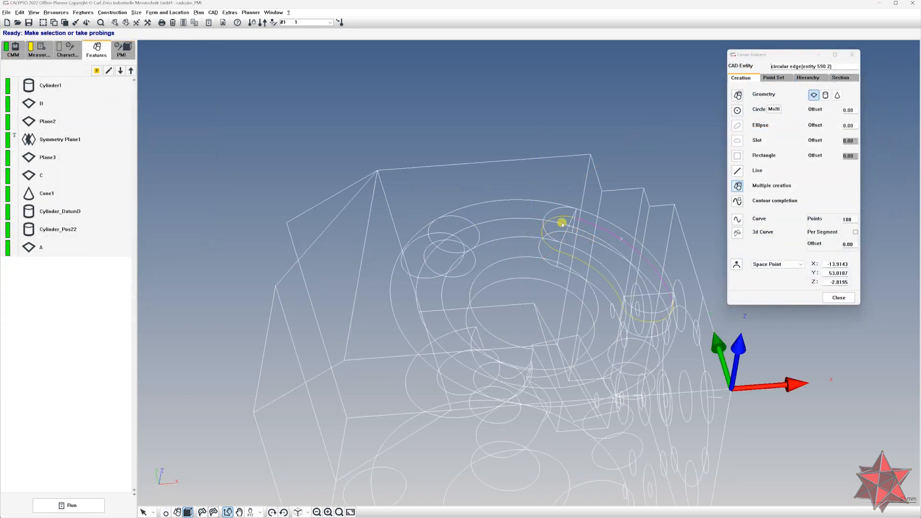
Create a 2D curve along the circular edge of the slot and paste extra segments into its strategy
click(555, 218)
click(580, 260)
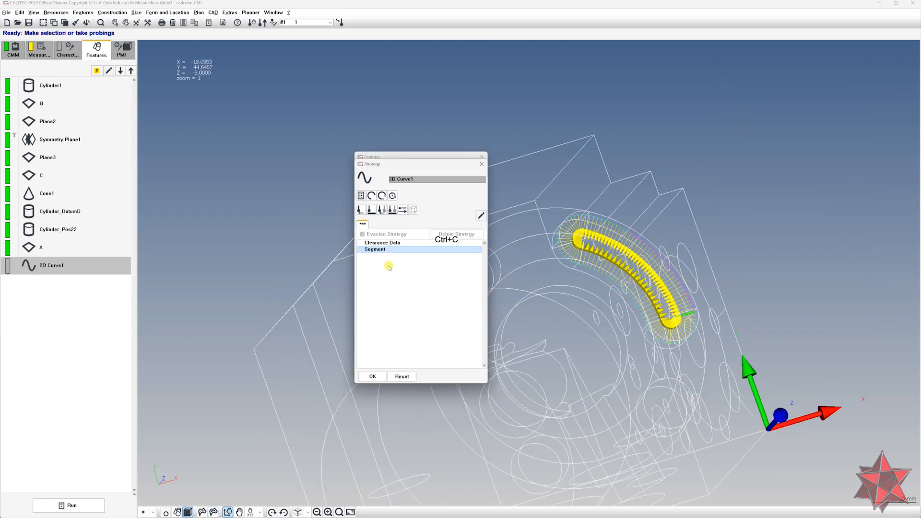
key(ctrl+v)
key(ctrl+v)
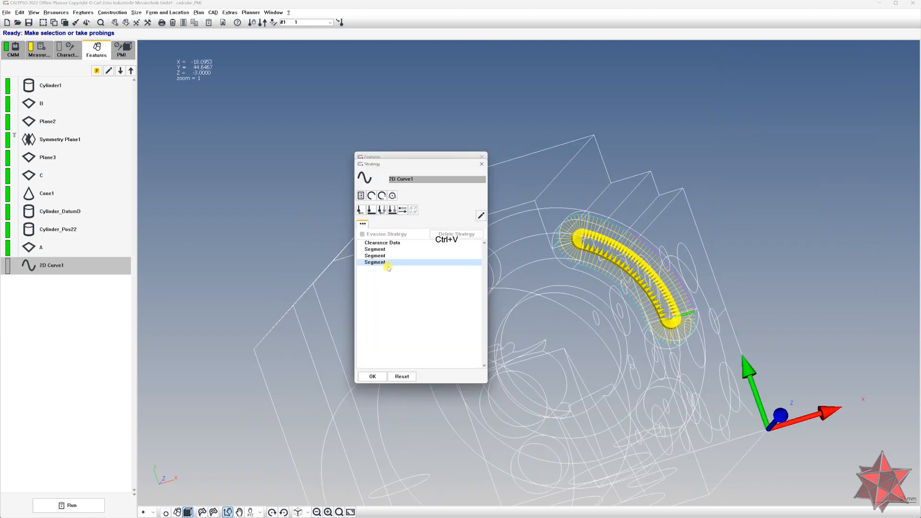
key(ctrl+v)
Open a segment of the 2D curve's strategy and edit its start and end points
double_click(386, 255)
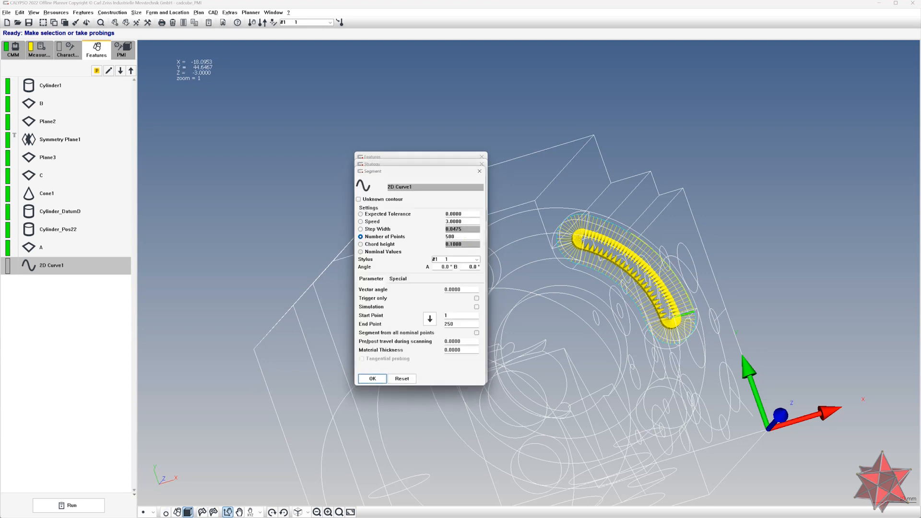
double_click(450, 325)
double_click(451, 316)
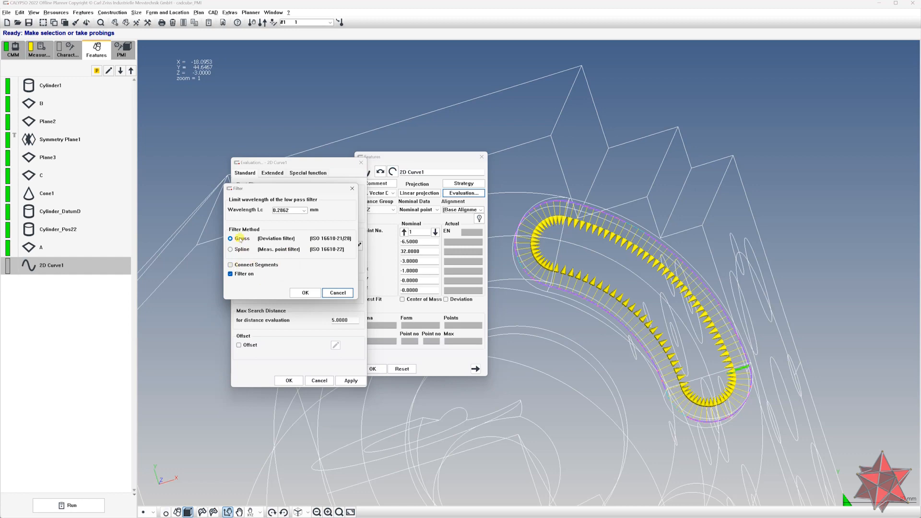
Enable Connect Segments in the 2D curve's Gauss filter settings and confirm the filter
click(303, 211)
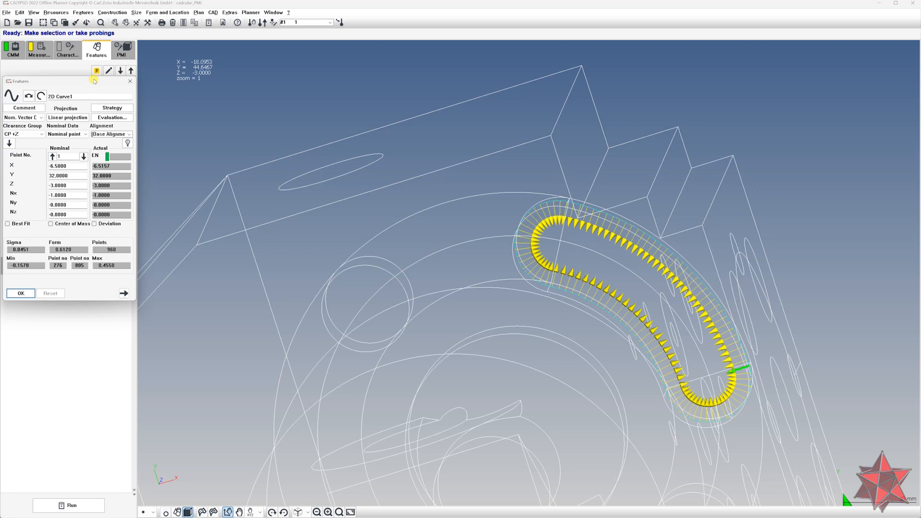
drag(94, 81, 244, 96)
right_click(359, 124)
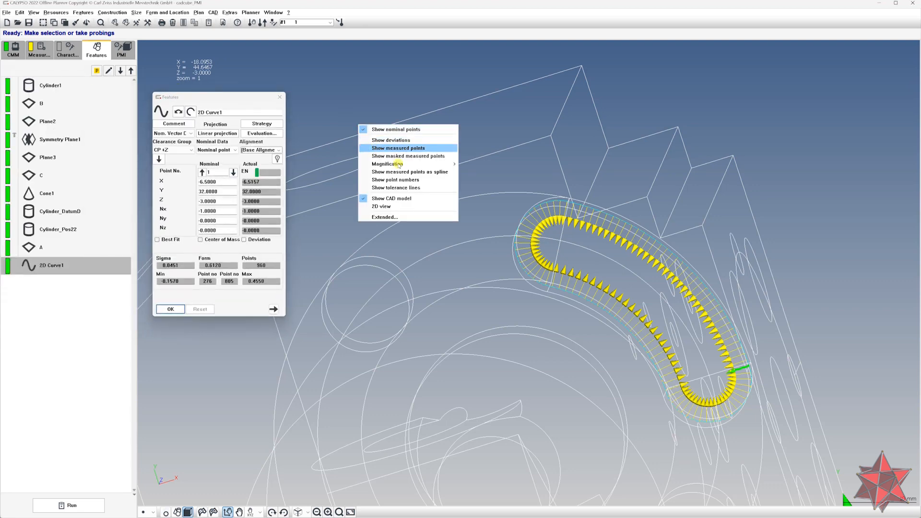
drag(467, 260, 496, 261)
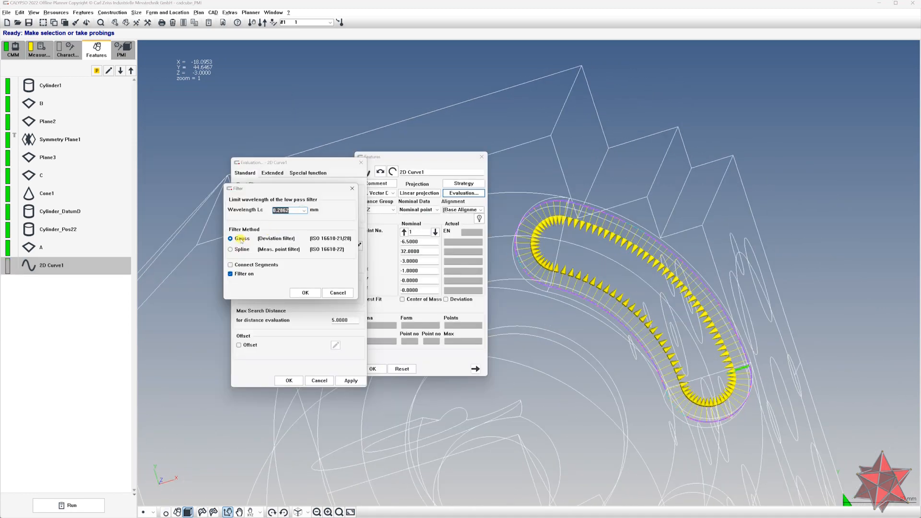
click(241, 239)
click(237, 267)
click(301, 293)
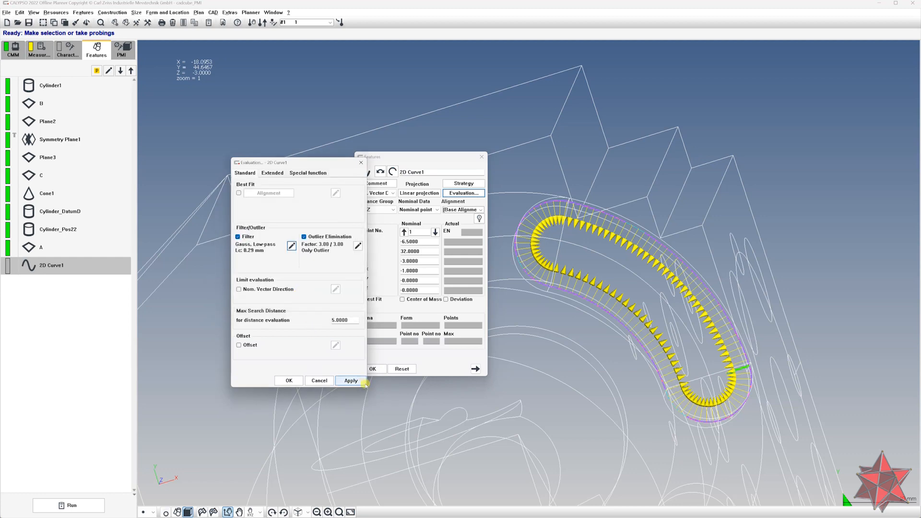
Copy 2D Curve1 into a new 2D curve and set the new curve's nominal data to Theoretical Feature
click(289, 381)
key(ctrl+c)
key(ctrl+v)
double_click(57, 284)
click(76, 137)
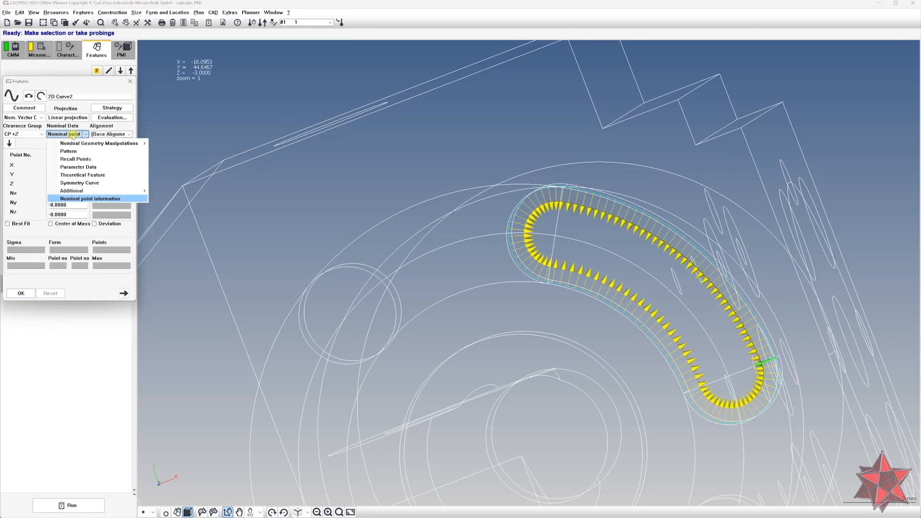
click(83, 175)
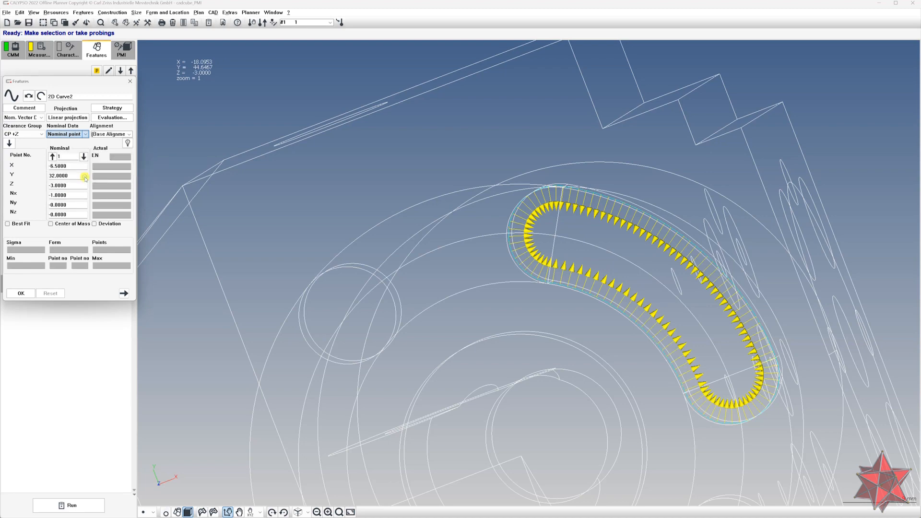
mouse_move(503, 311)
mouse_down()
mouse_move(496, 290)
mouse_move(514, 296)
mouse_move(499, 303)
mouse_up()
click(27, 293)
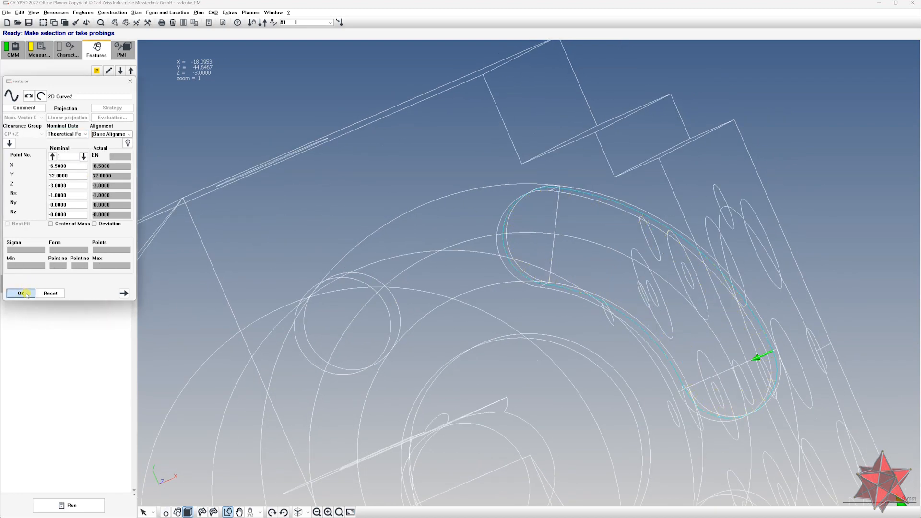
Open the new 2D Curve2 feature to review its definition
drag(557, 336, 526, 327)
click(125, 285)
click(125, 285)
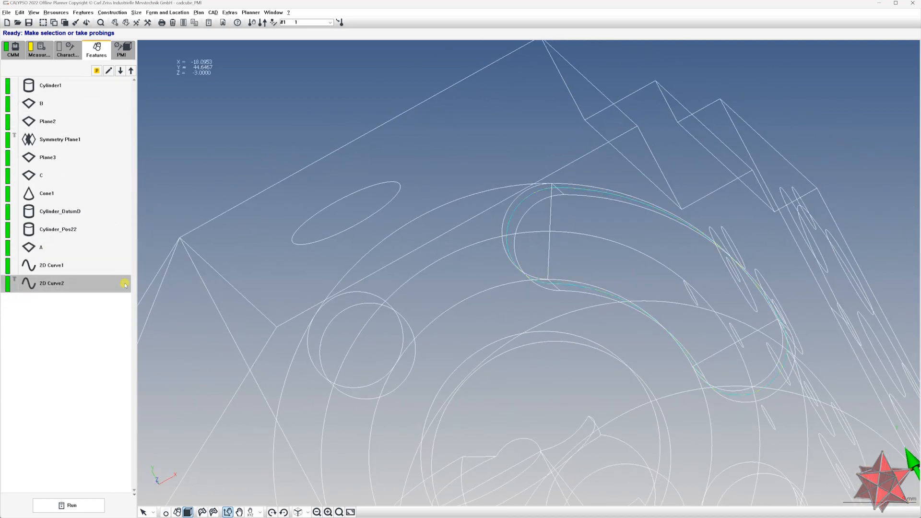
double_click(123, 286)
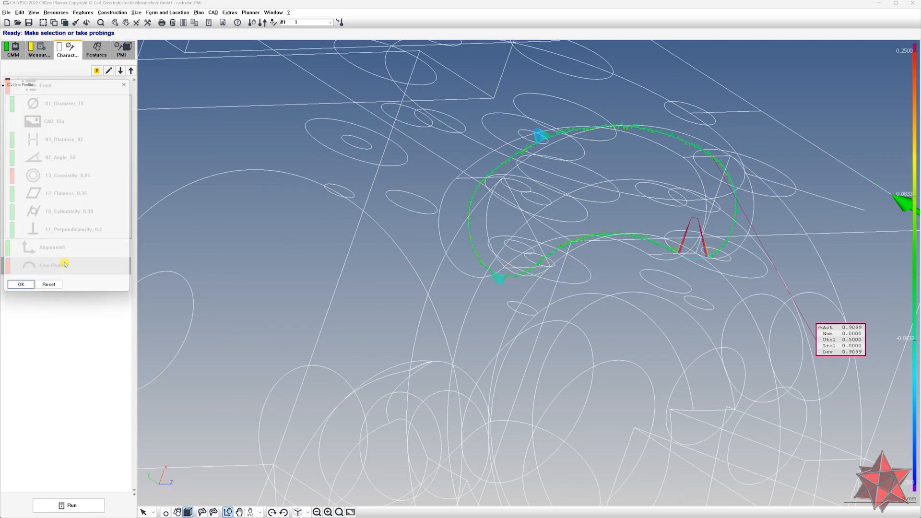
Open Line Profile1's PiWeb Reporting settings, set the characteristic type to line profile plot (color nominal line), and plot it
double_click(61, 261)
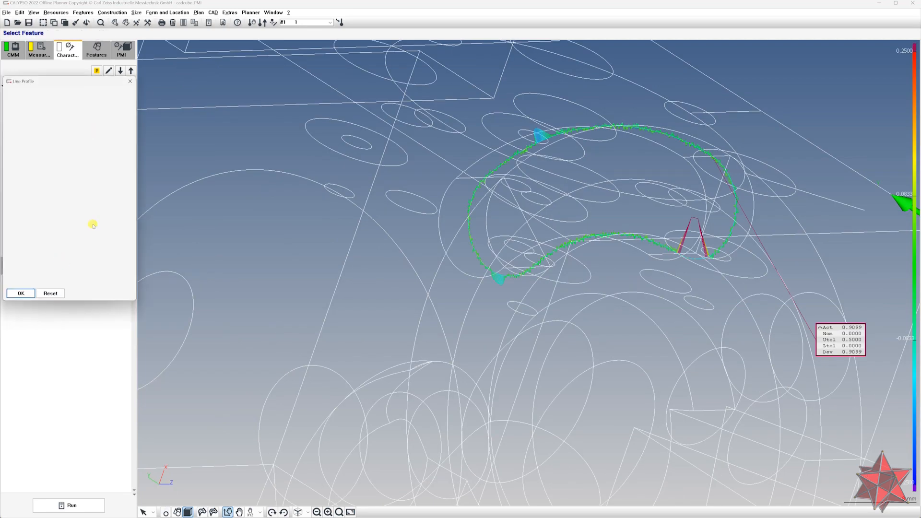
drag(65, 84, 209, 132)
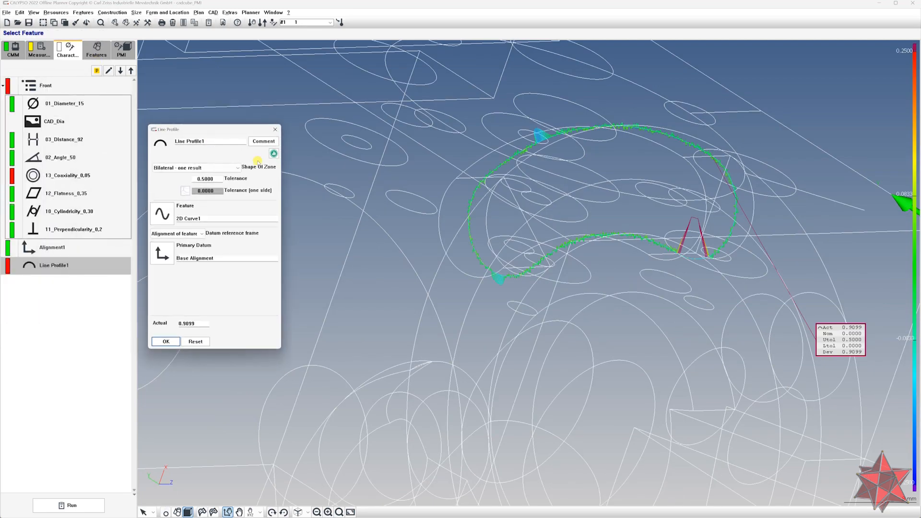
click(274, 154)
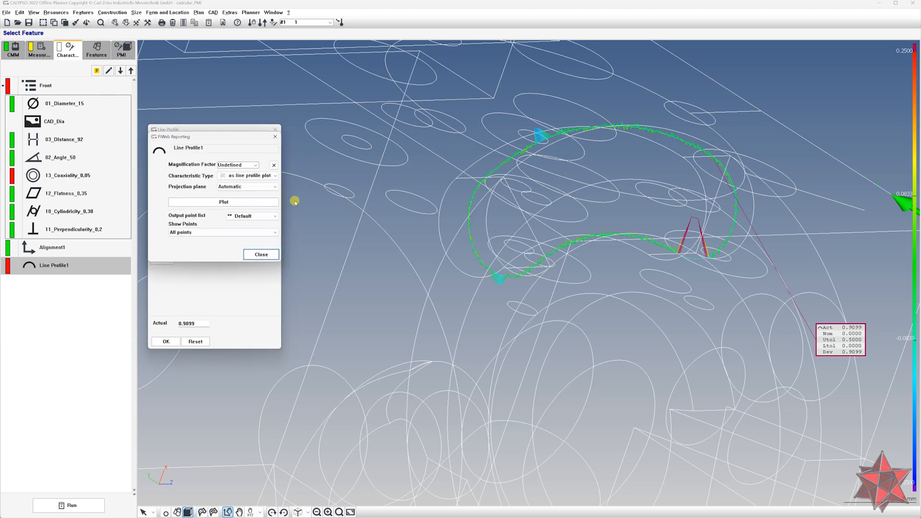
click(272, 175)
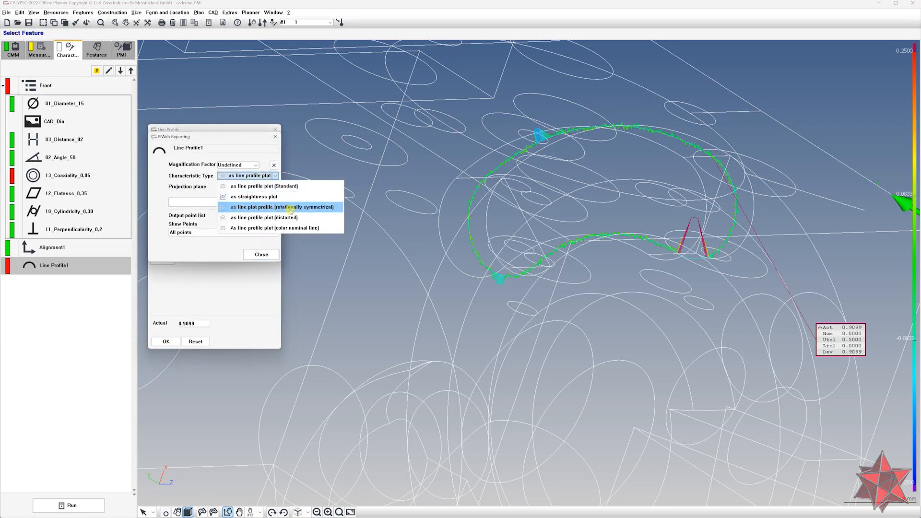
click(319, 227)
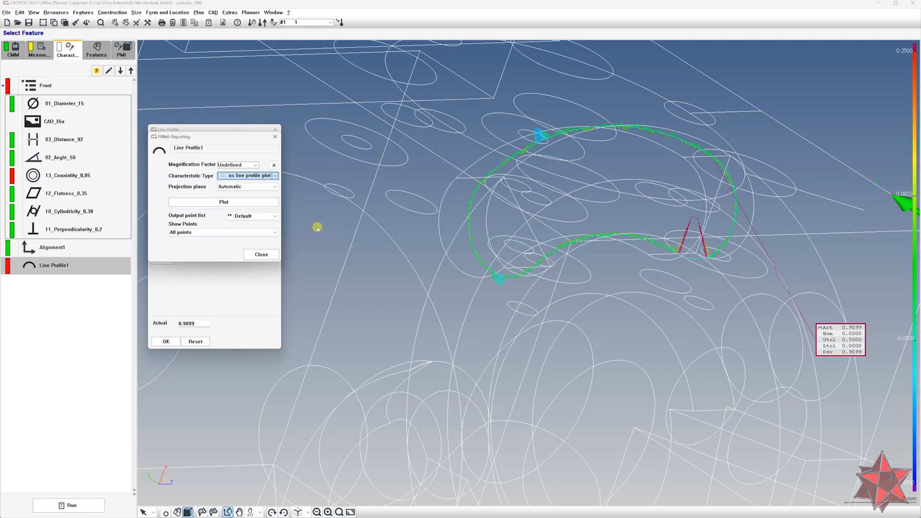
click(260, 199)
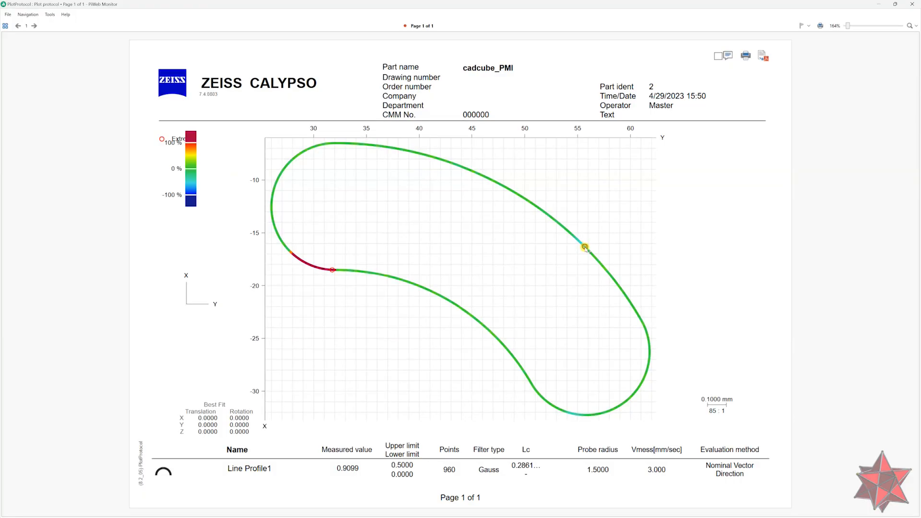
Examine the deviations of individual points along the line profile plot
drag(585, 247, 687, 188)
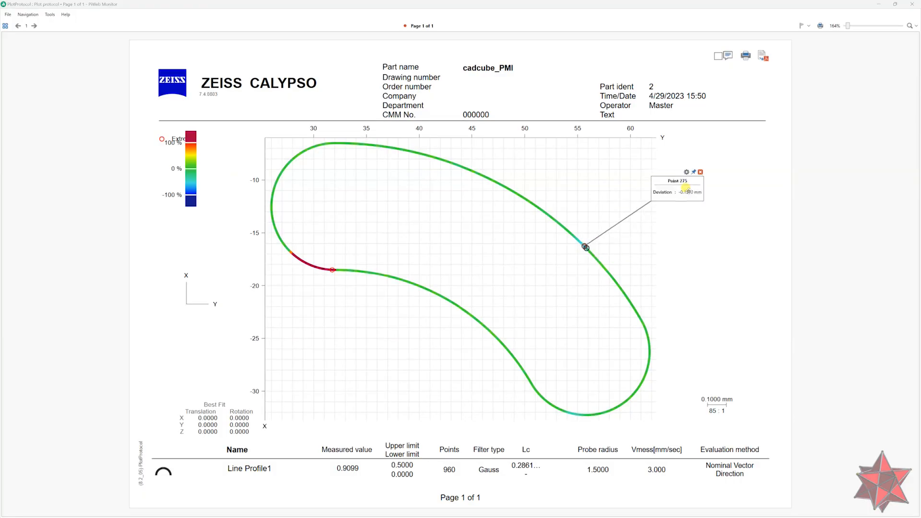
click(332, 271)
drag(668, 199, 334, 359)
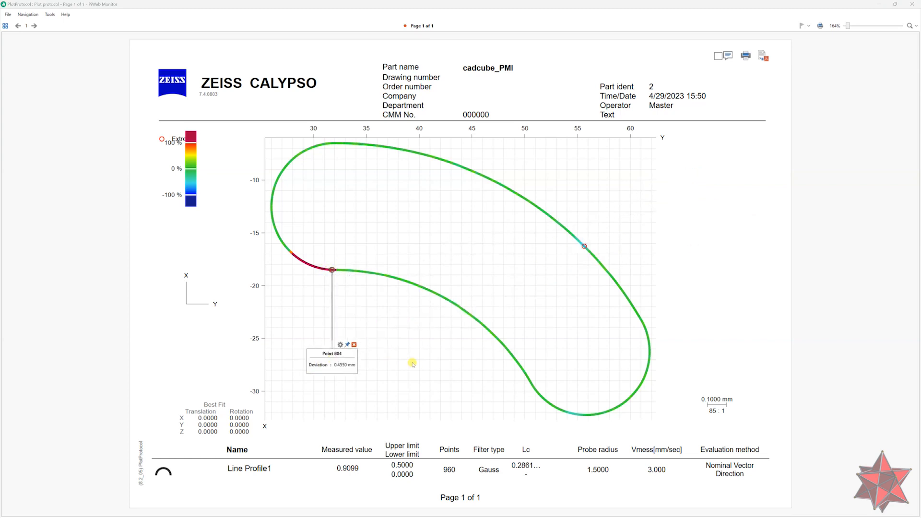
click(349, 348)
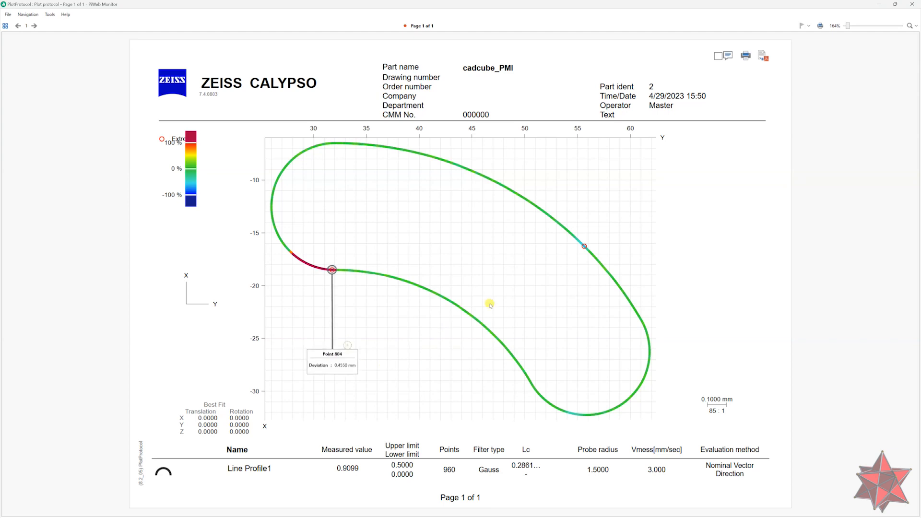
click(292, 254)
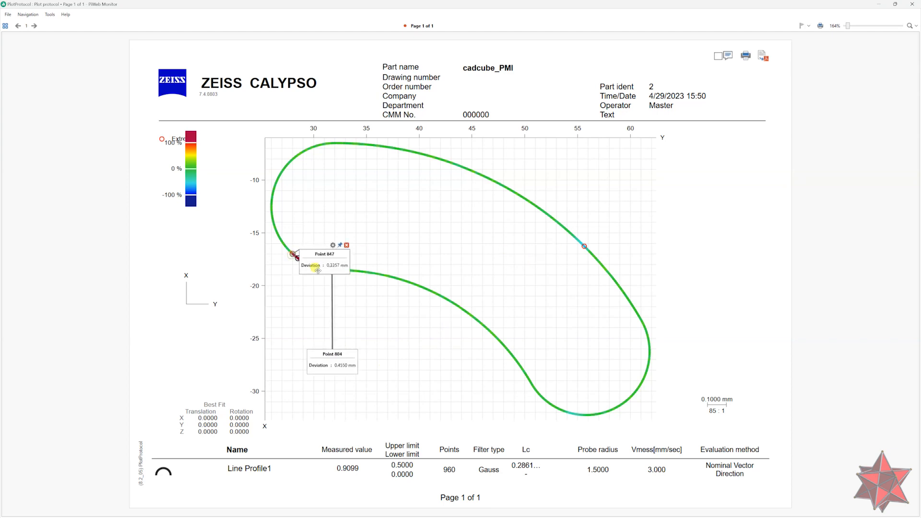
drag(302, 282, 205, 323)
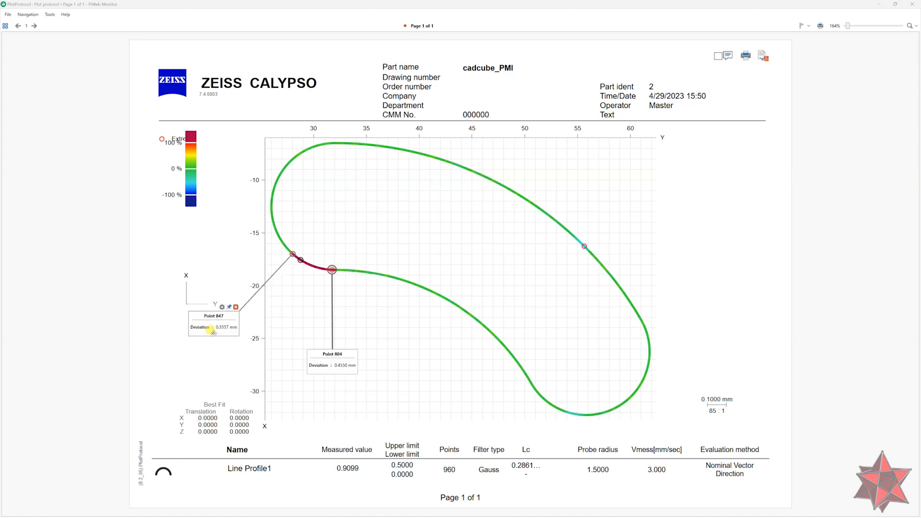
click(229, 307)
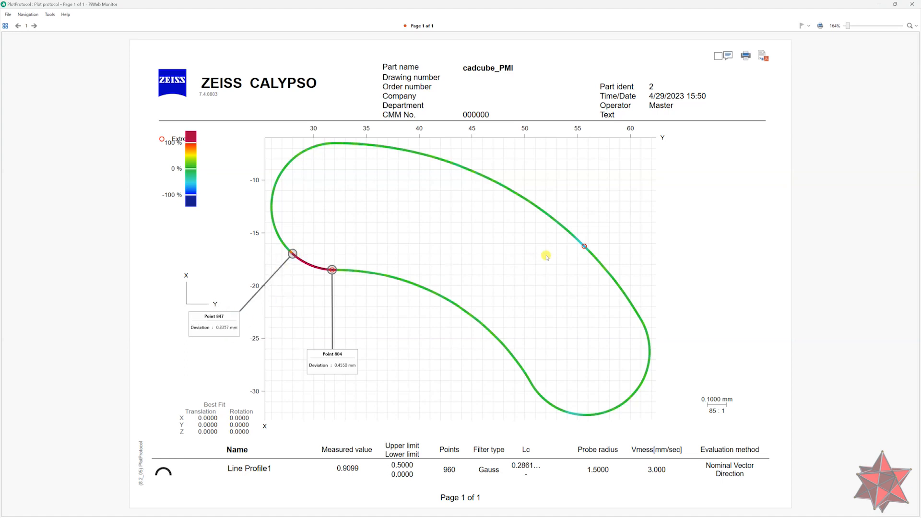
click(584, 247)
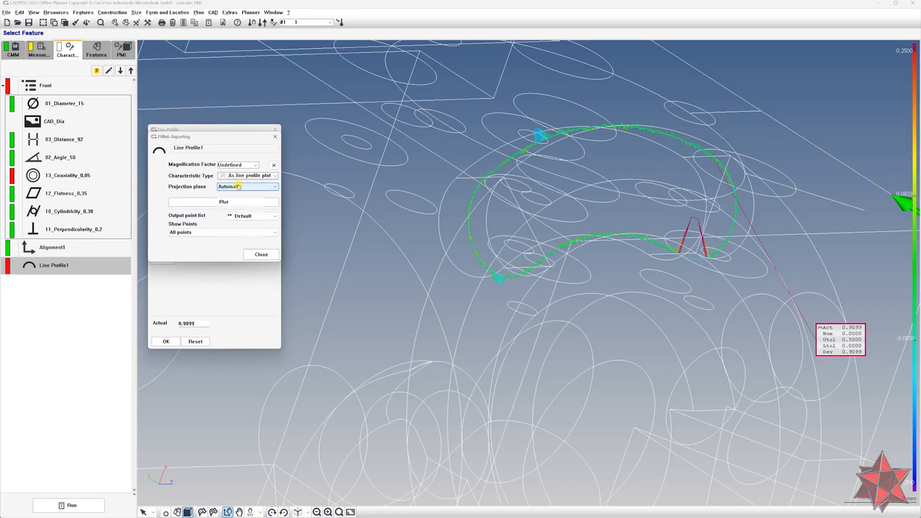
Set the line profile plot's projection plane to Mirrored and review the magnification and output point list options
click(238, 186)
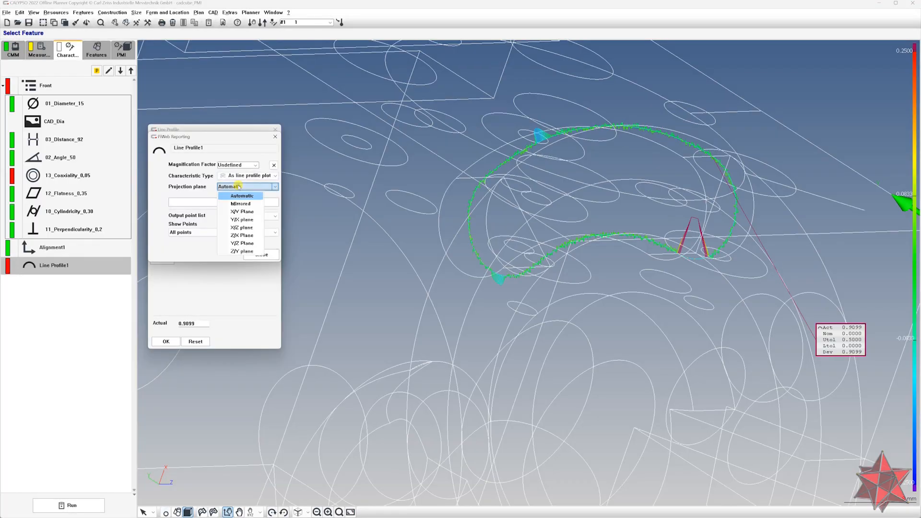
click(246, 203)
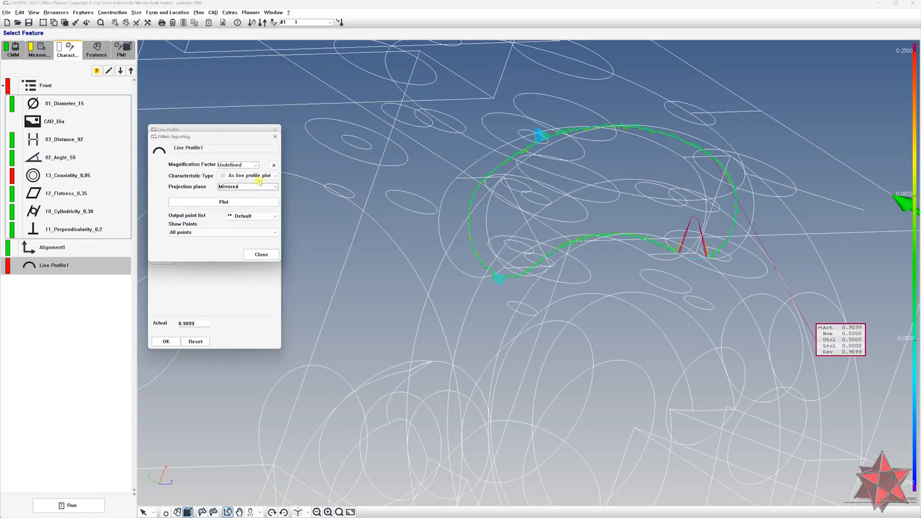
click(251, 165)
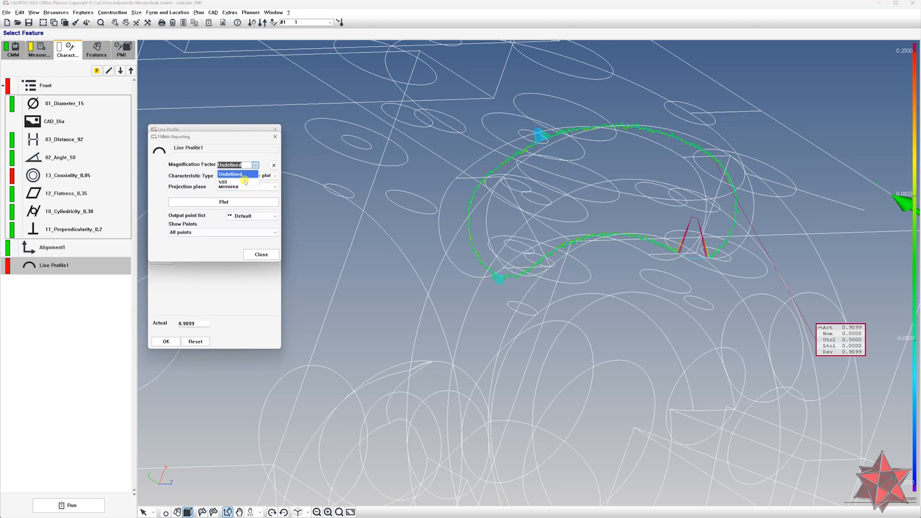
click(222, 238)
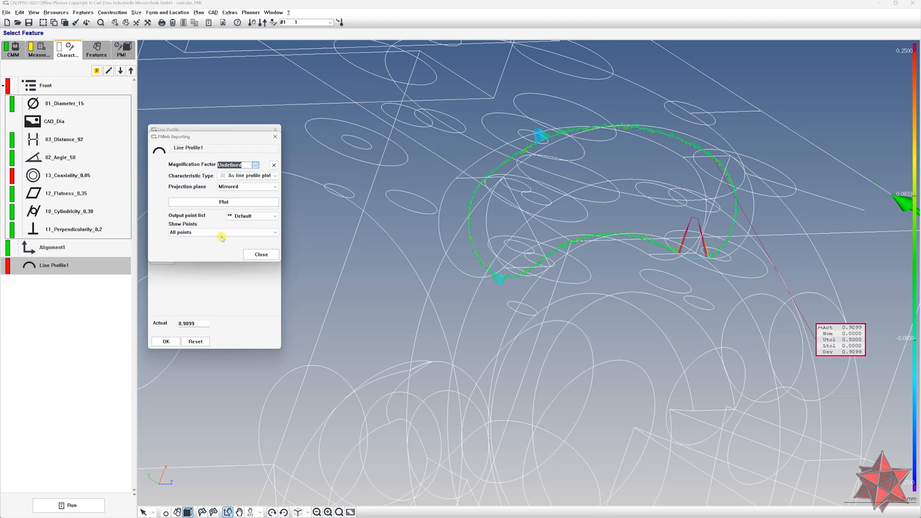
click(244, 216)
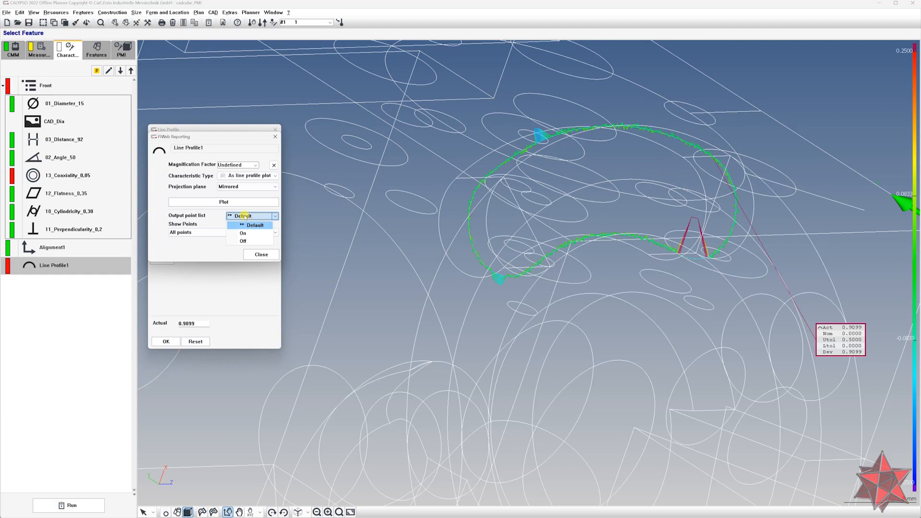
click(245, 217)
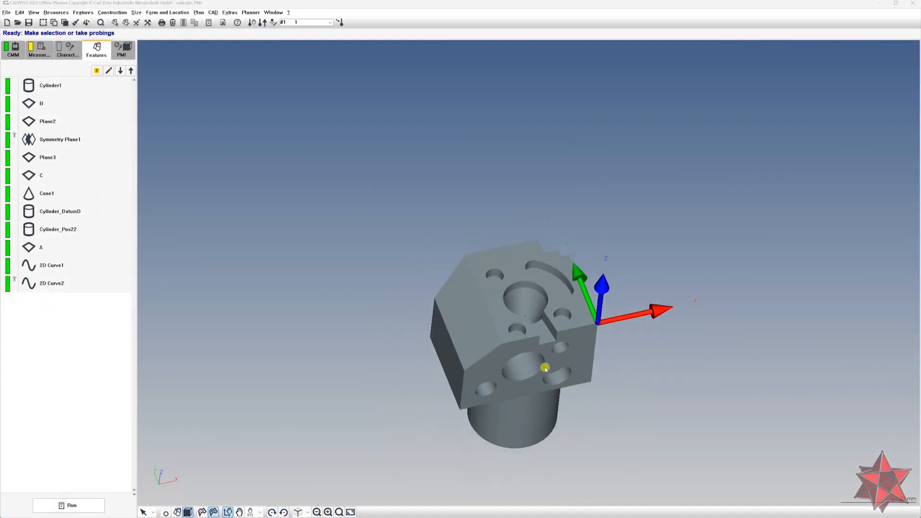
Try to open the parameters of the Cone1 feature
middle_drag(541, 366, 423, 243)
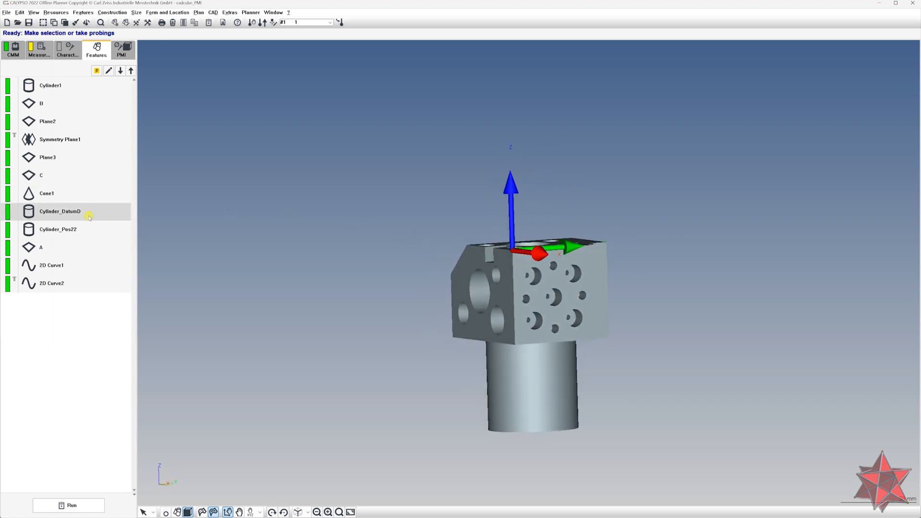
click(83, 190)
right_click(82, 190)
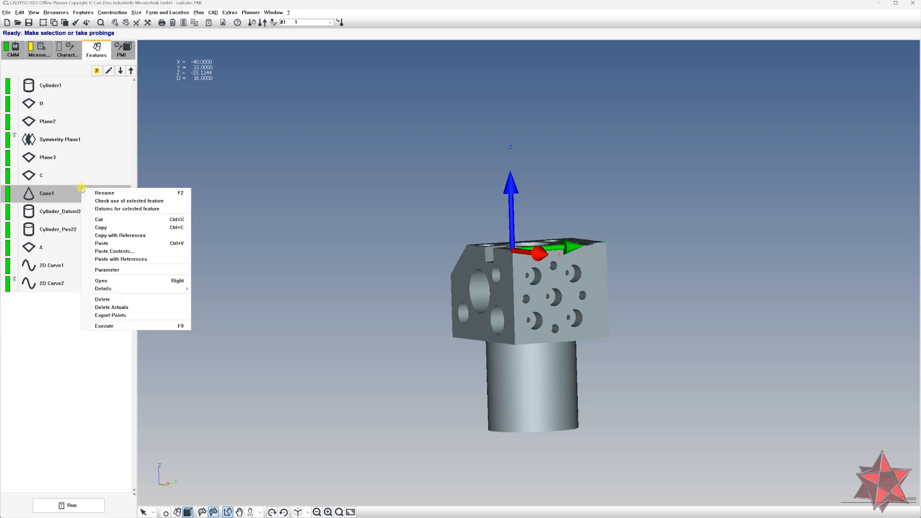
click(112, 270)
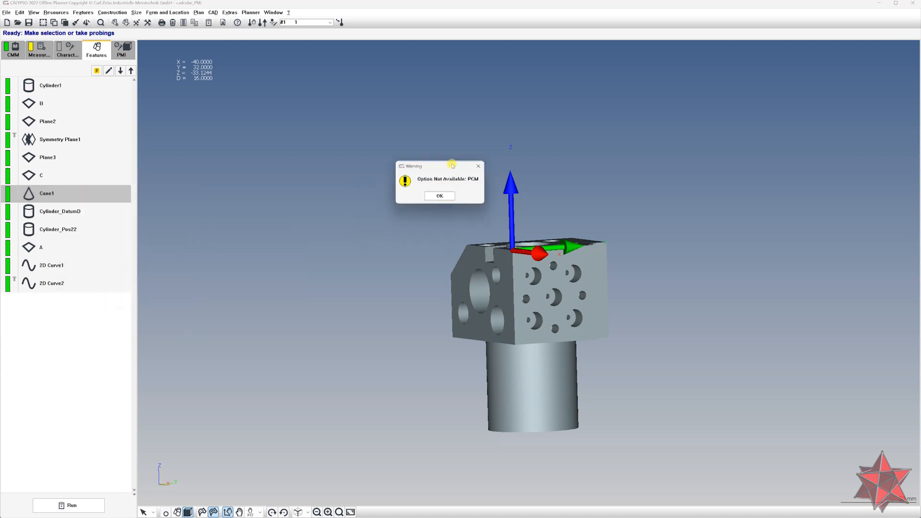
click(440, 195)
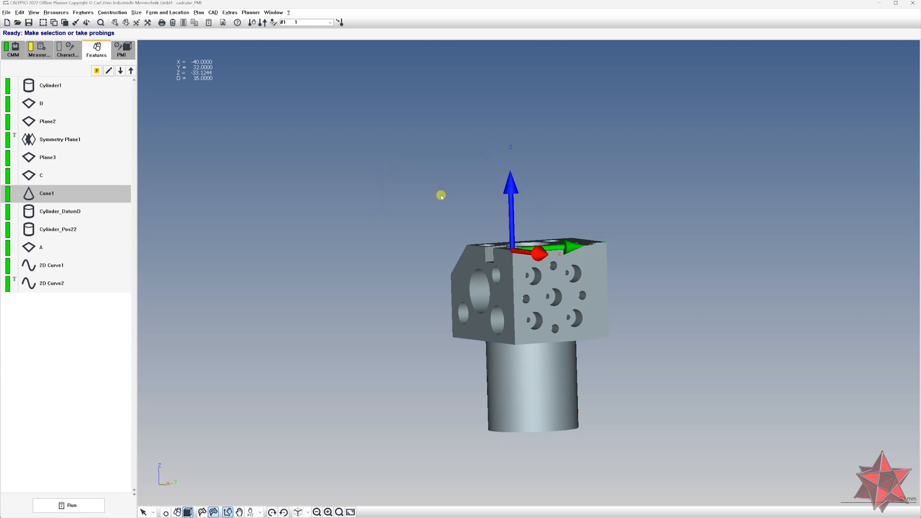
Start a measurement run of all characteristics with the base alignment
click(72, 49)
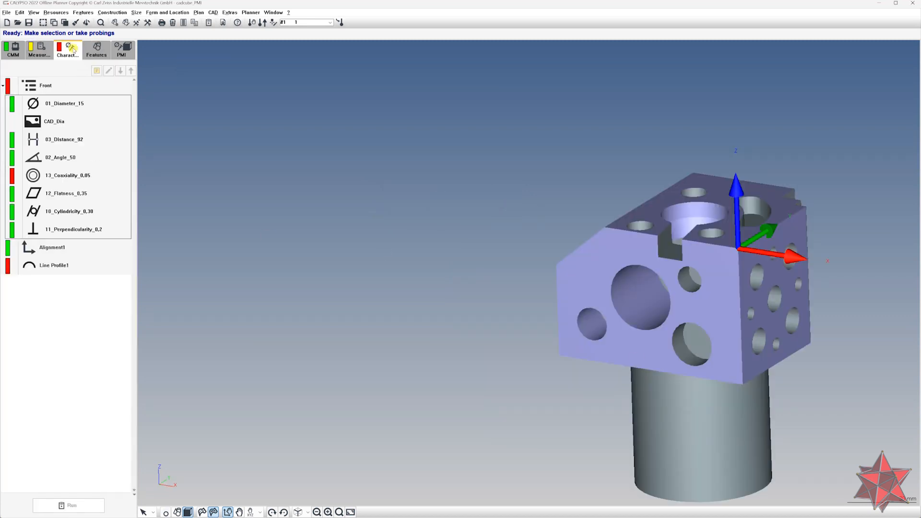
click(77, 510)
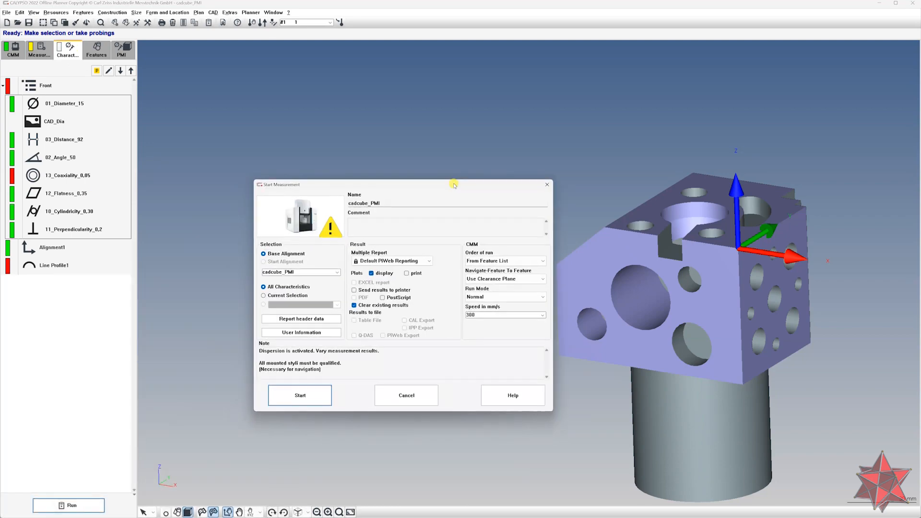
mouse_move(331, 229)
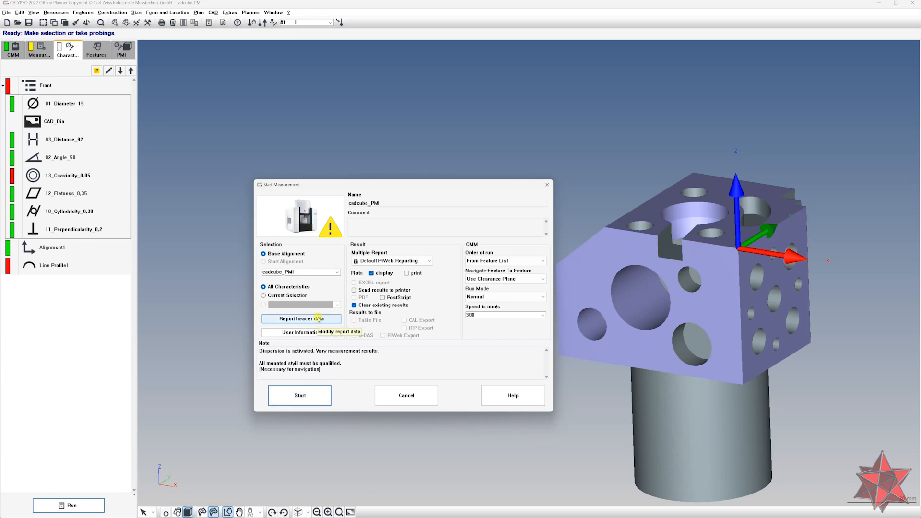
click(300, 396)
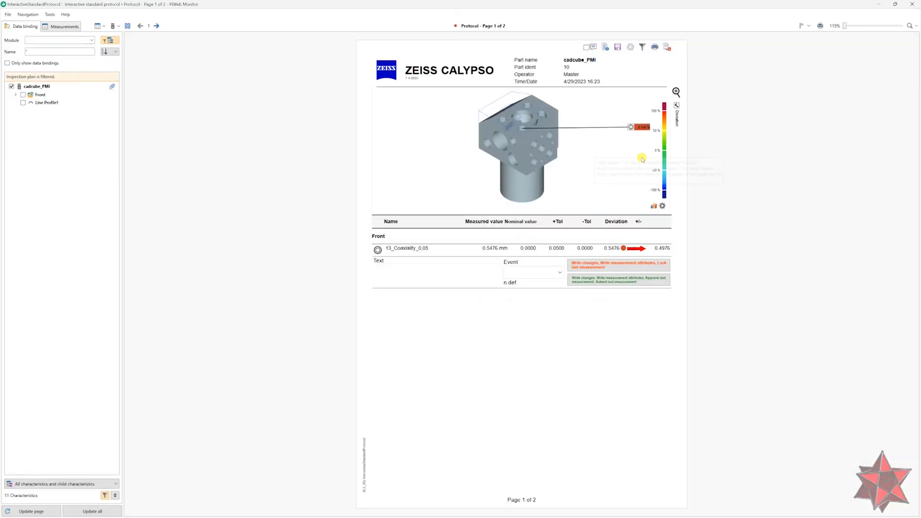
Replace the report's protocol row template with the Detailed template
drag(637, 133, 589, 166)
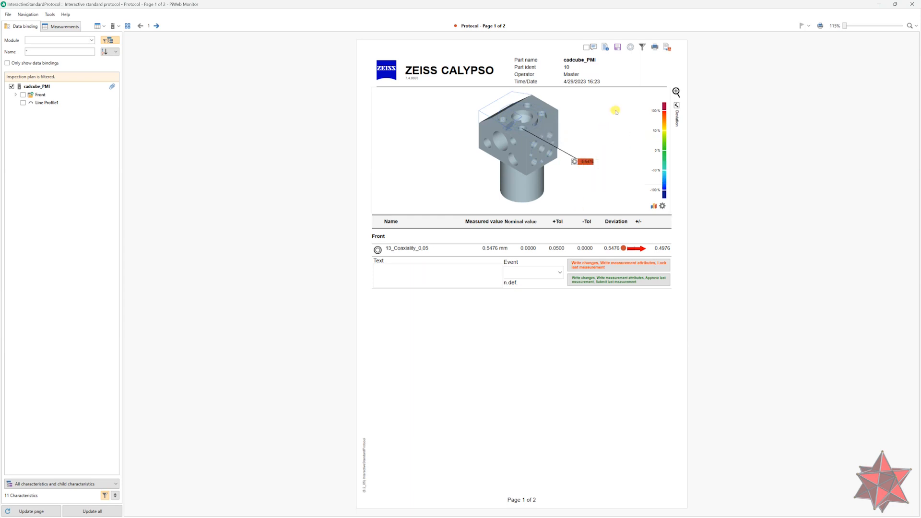
click(631, 48)
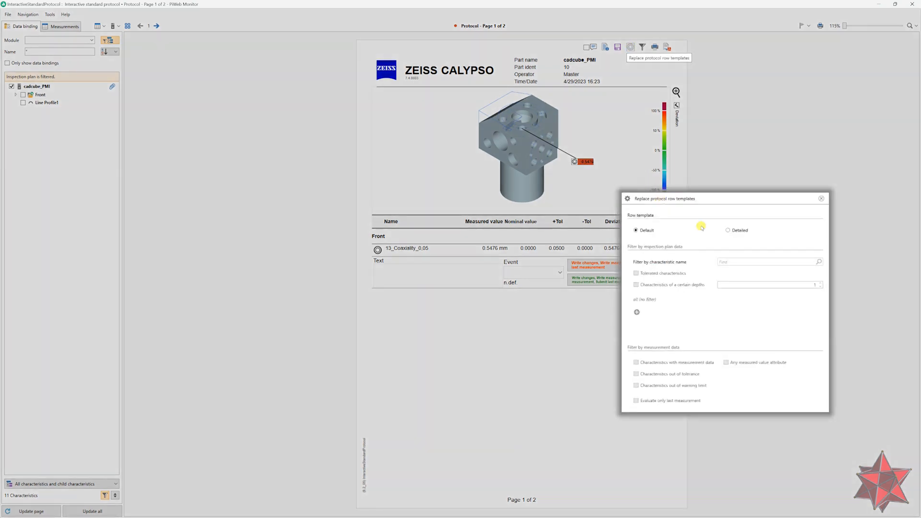
click(729, 230)
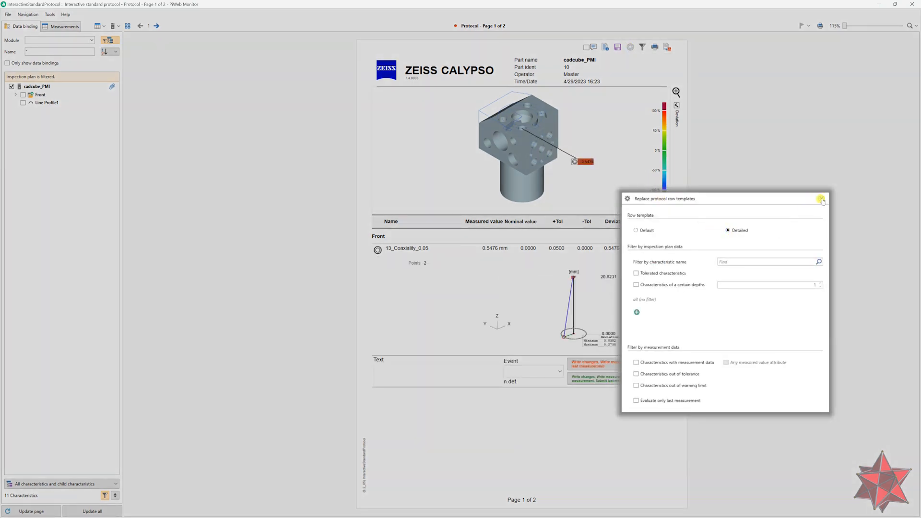
click(822, 198)
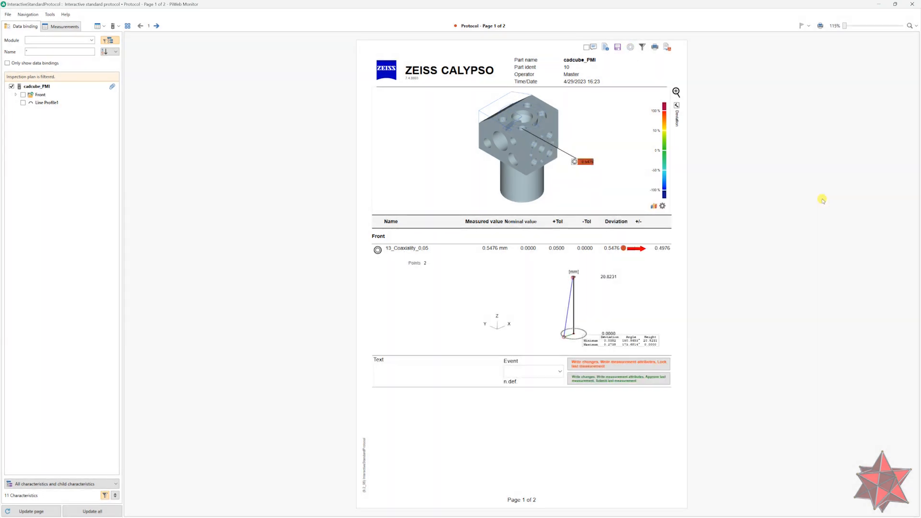
Open the display settings of the 13_Coaxiality_0,05 axiality plot in the report and close them
right_click(589, 318)
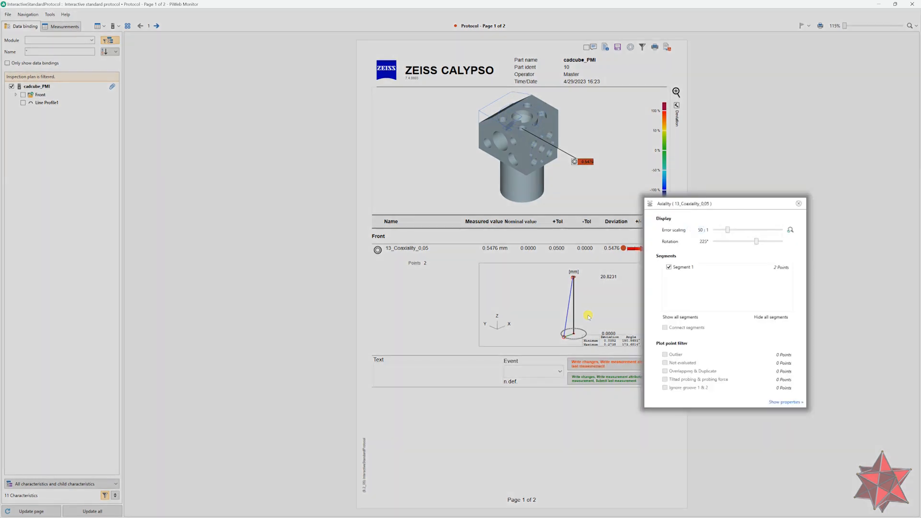
click(799, 204)
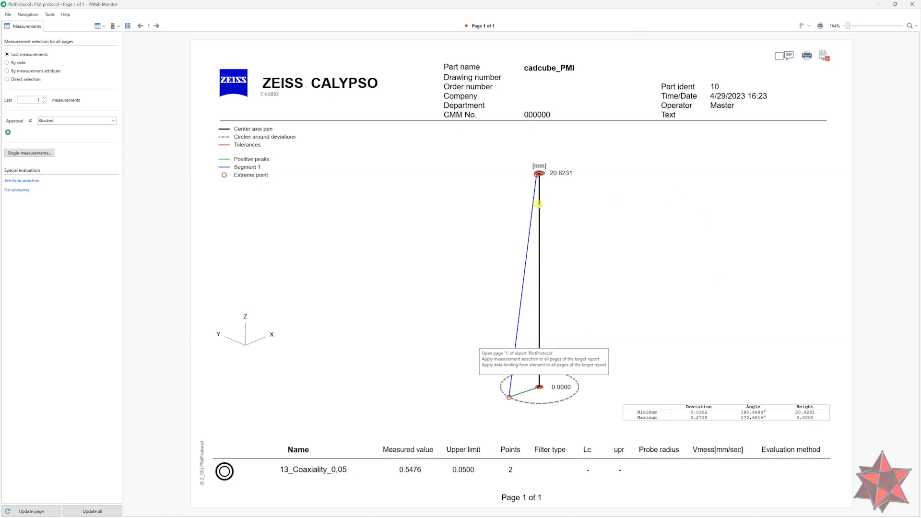
Set the axiality plot's rotation to 180° in the plot protocol page and close the plot settings
double_click(554, 267)
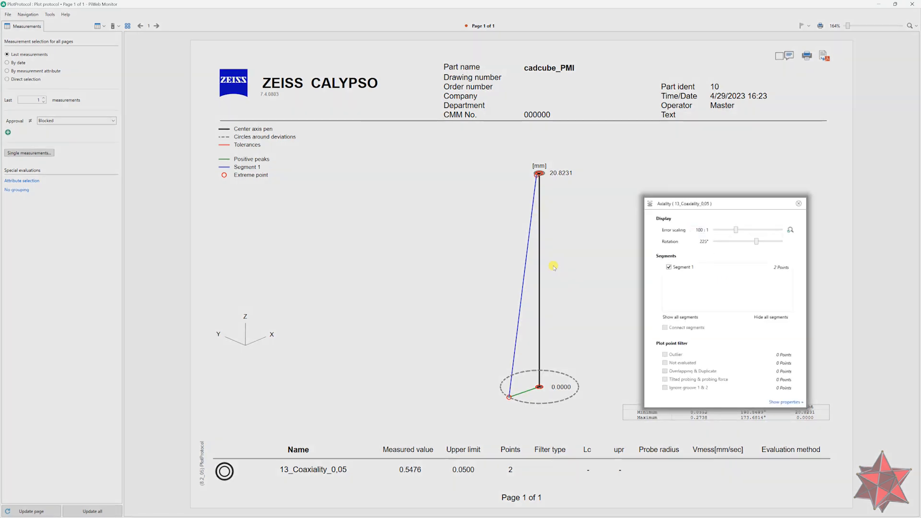
mouse_move(750, 245)
mouse_down()
mouse_move(727, 243)
mouse_move(749, 243)
mouse_up()
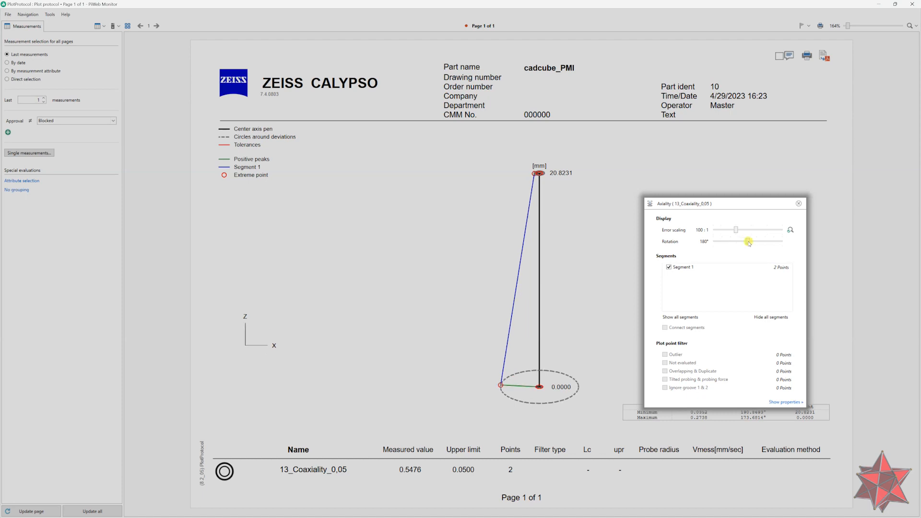
click(799, 203)
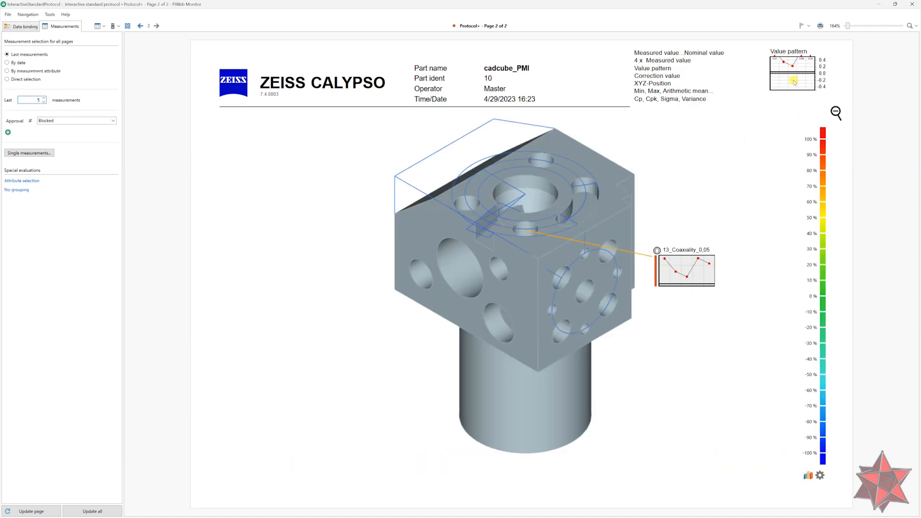
Switch the coaxiality callout's value display through 4 x Measured value, Correction value, XYZ-Position, Min/Max/Arithmetic mean, and Cp, Cpk, Sigma, Variance
click(655, 62)
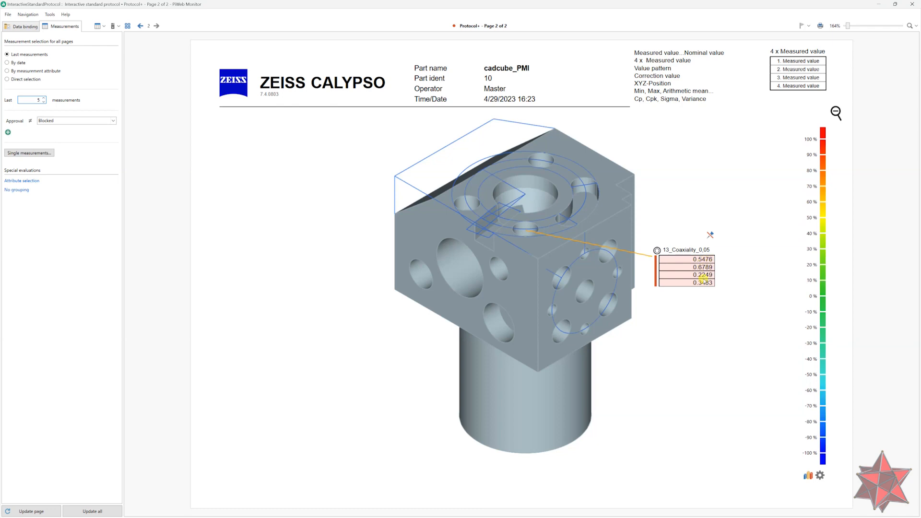
click(673, 76)
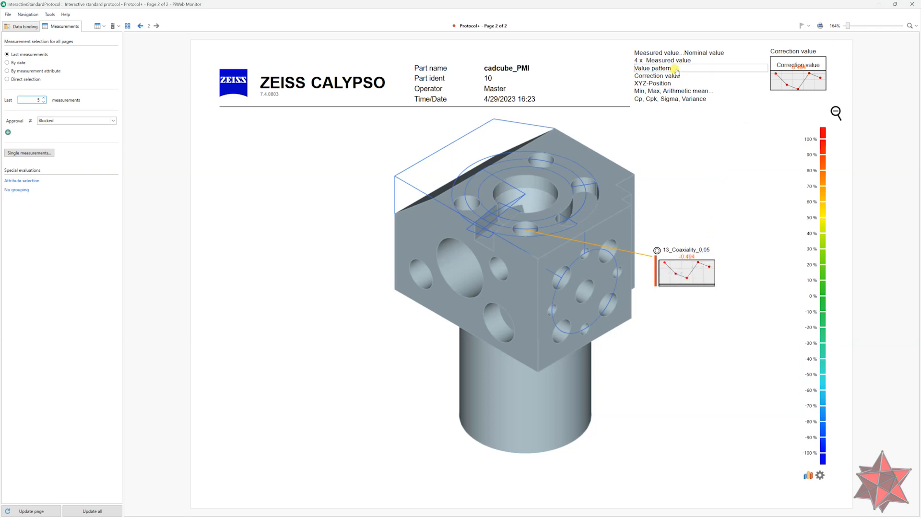
click(673, 84)
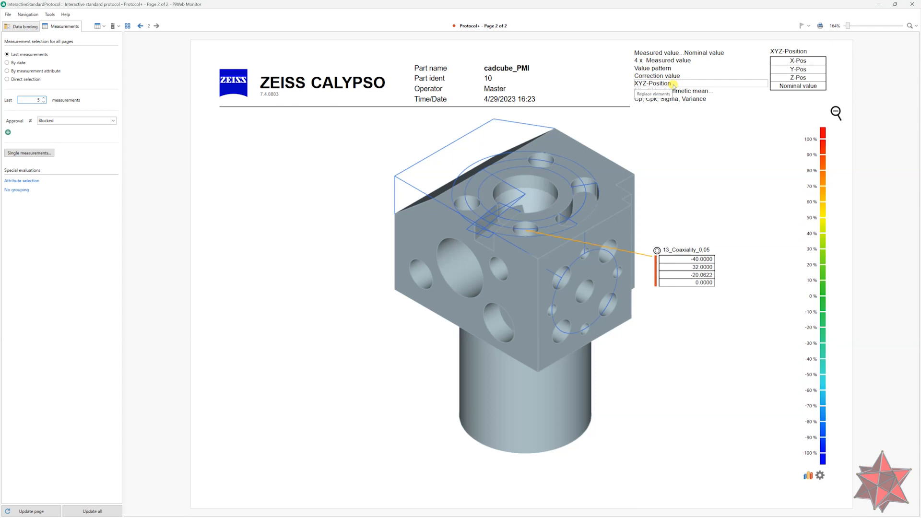
click(672, 91)
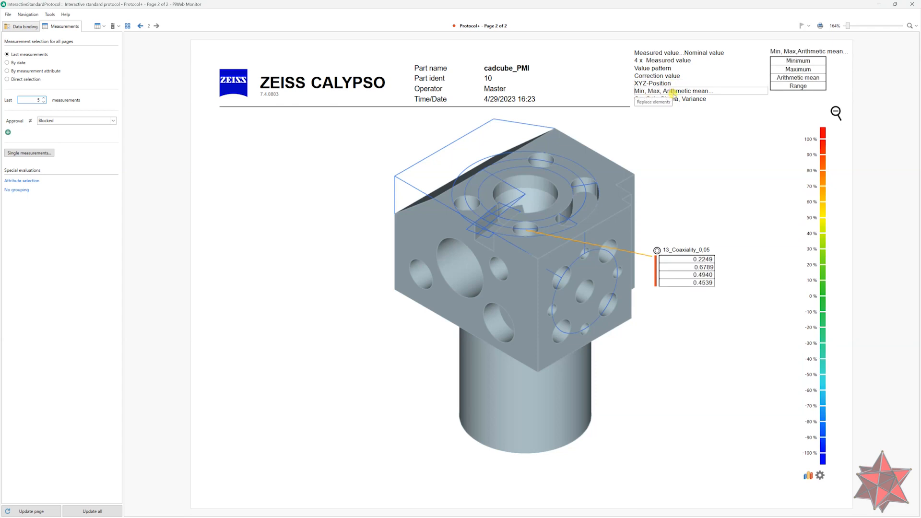
click(673, 100)
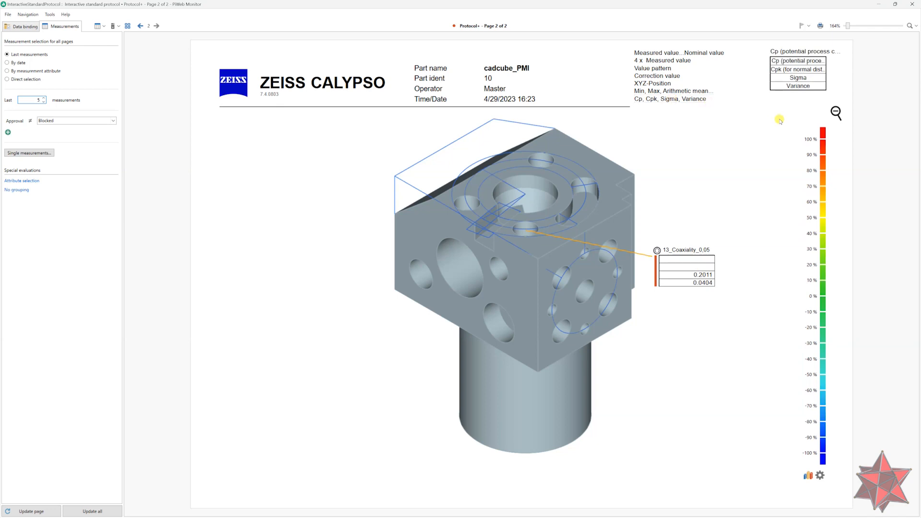
Open the detail view of the 13_Coaxiality_0,05 callout's statistic values
mouse_move(674, 273)
double_click(686, 273)
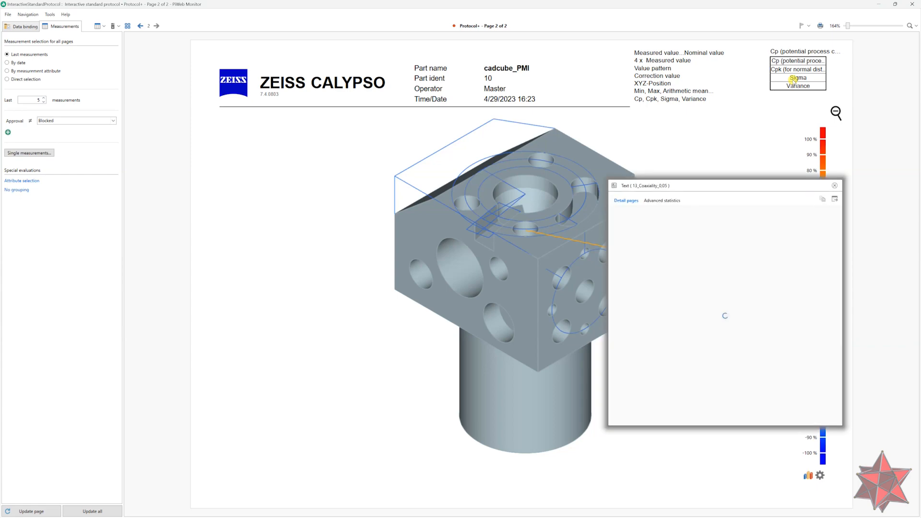